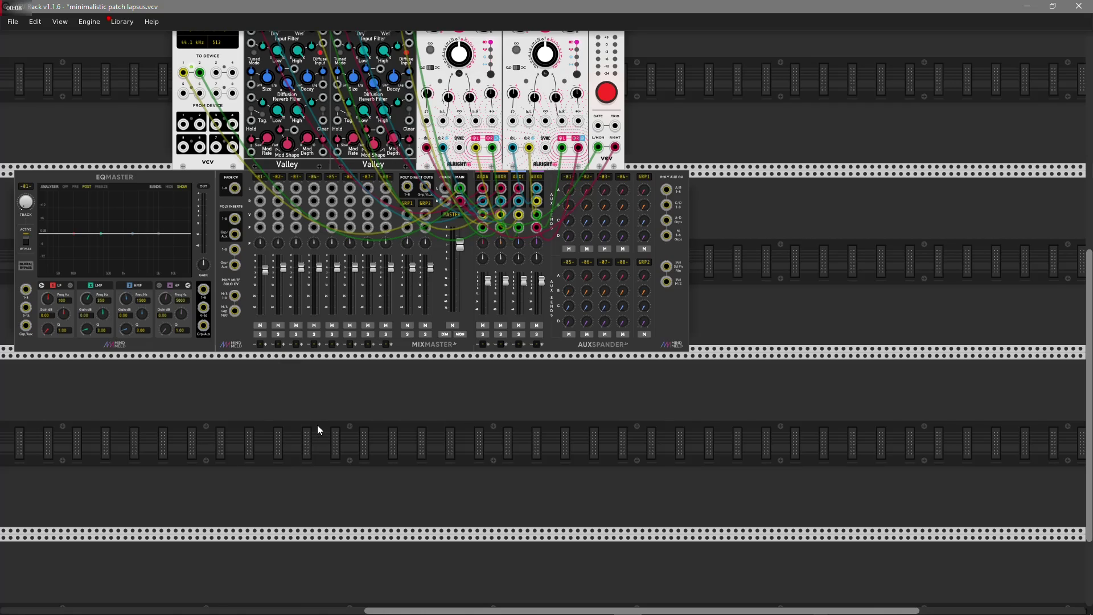
Add the Count Modula 8 Step Sequencer and the ZZC Clock side by side in the empty row below the mixer.
right_click(320, 431)
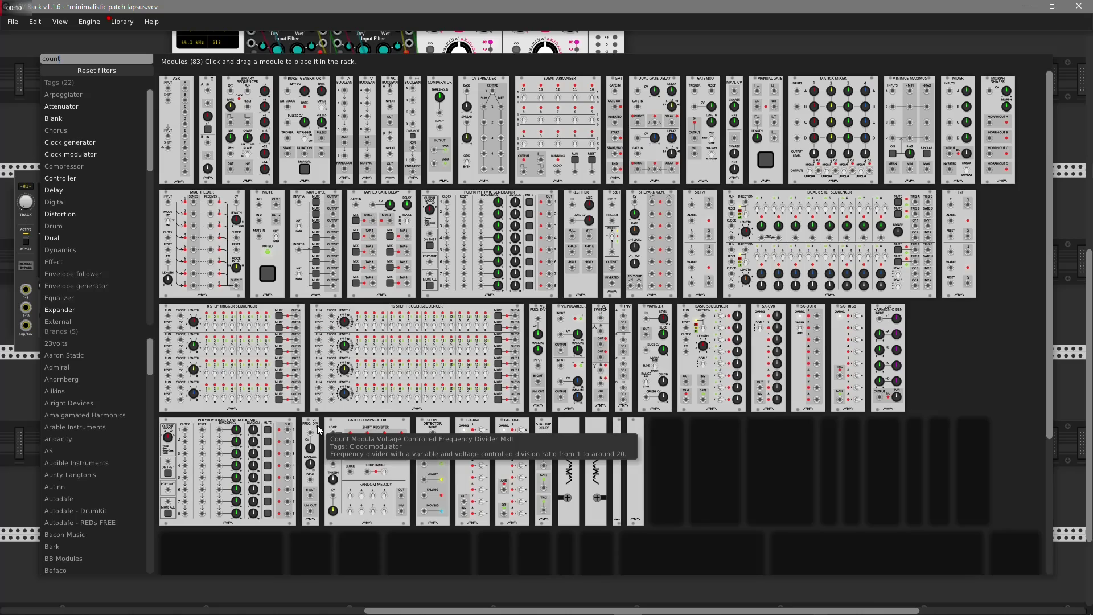
text(nt)
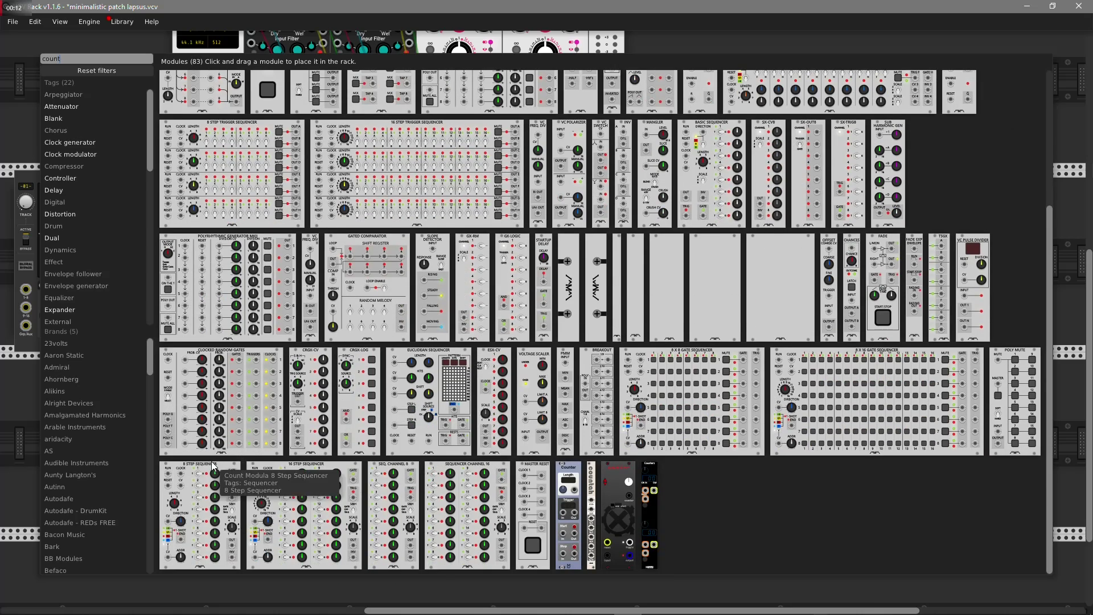
drag(211, 461, 338, 446)
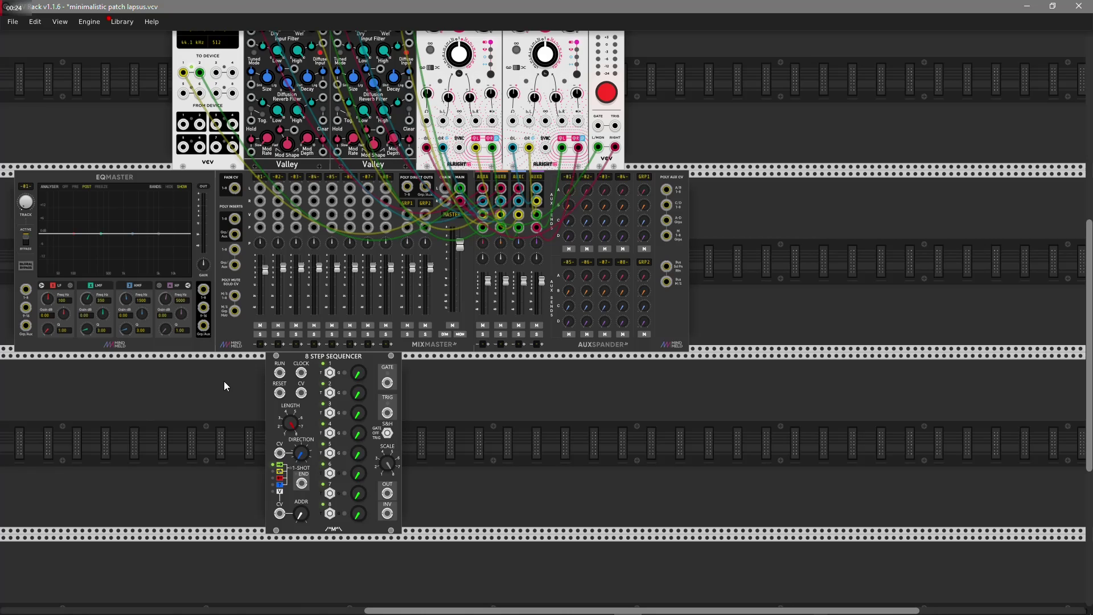
right_click(493, 445)
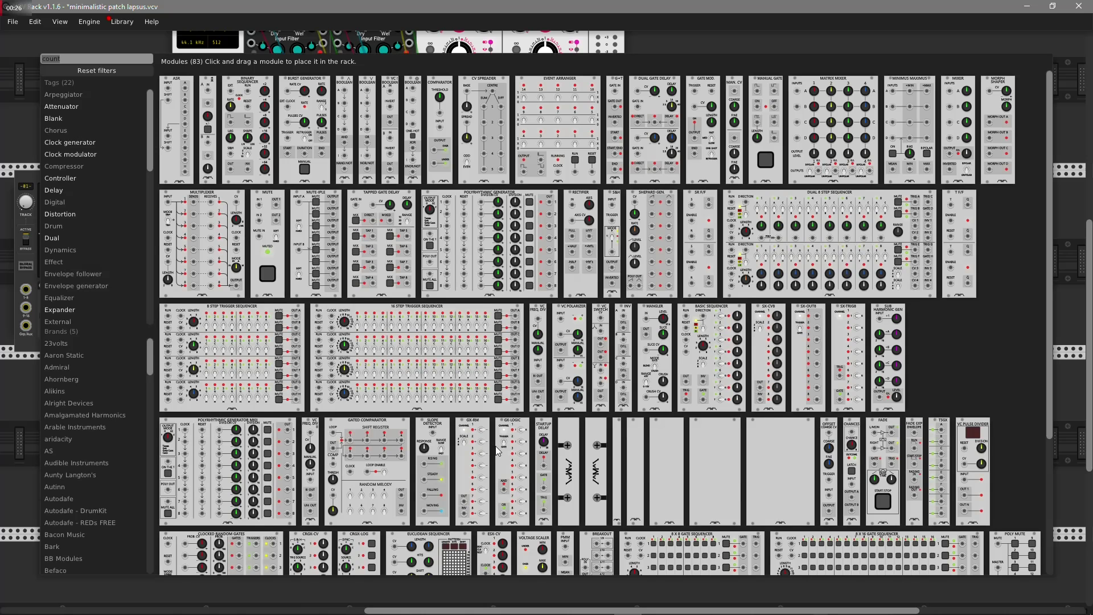
text(zzc)
drag(196, 108, 458, 394)
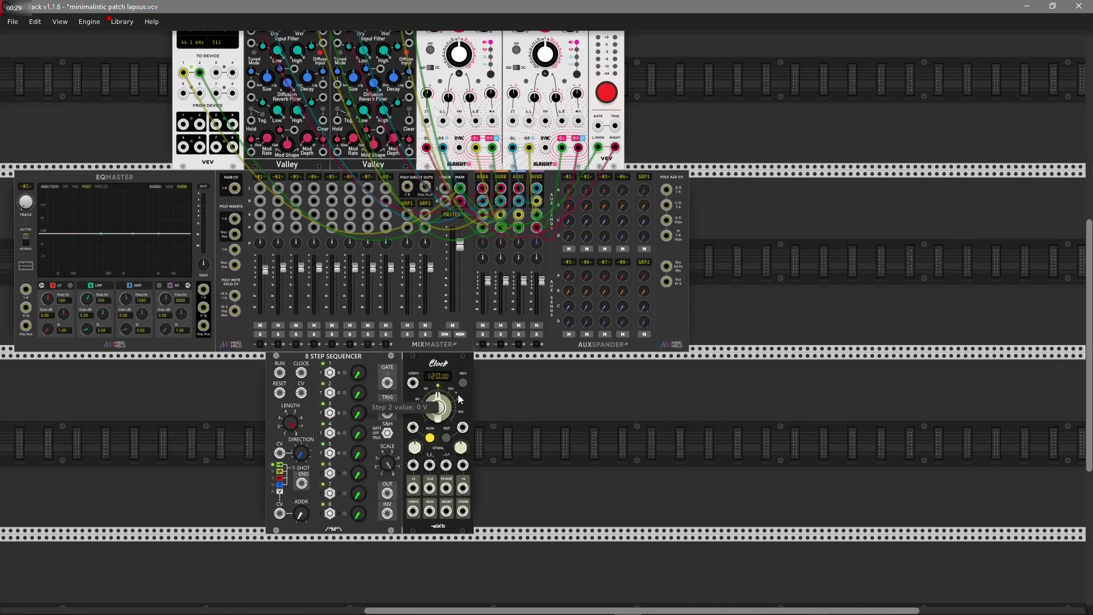
Add the macro oscillator 2 and the Vult Slap envelope beside the Clock module.
right_click(562, 447)
text(plait)
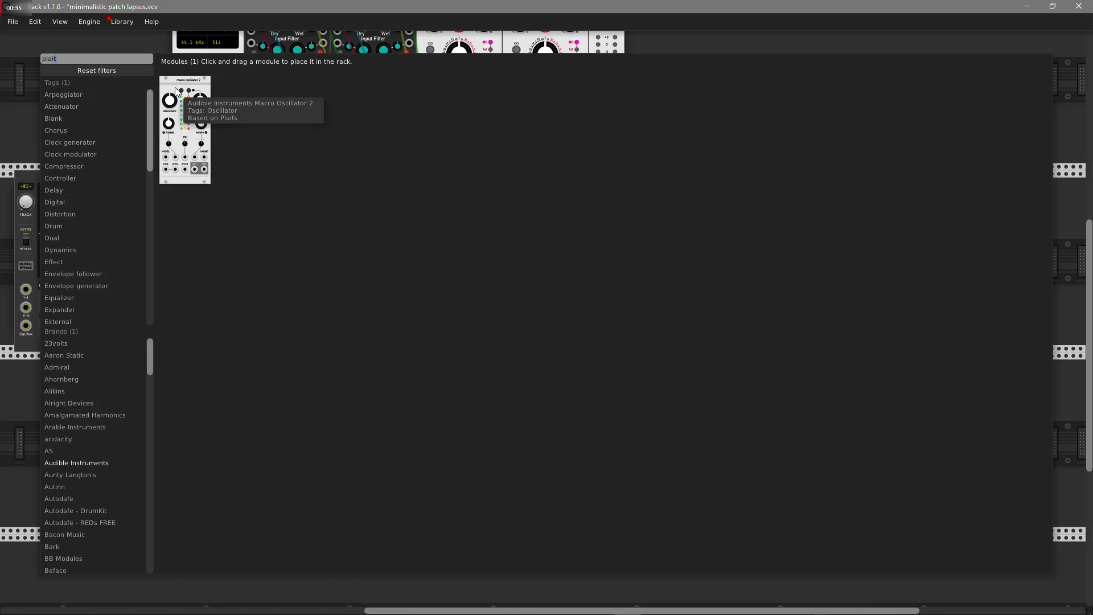
drag(188, 108, 464, 387)
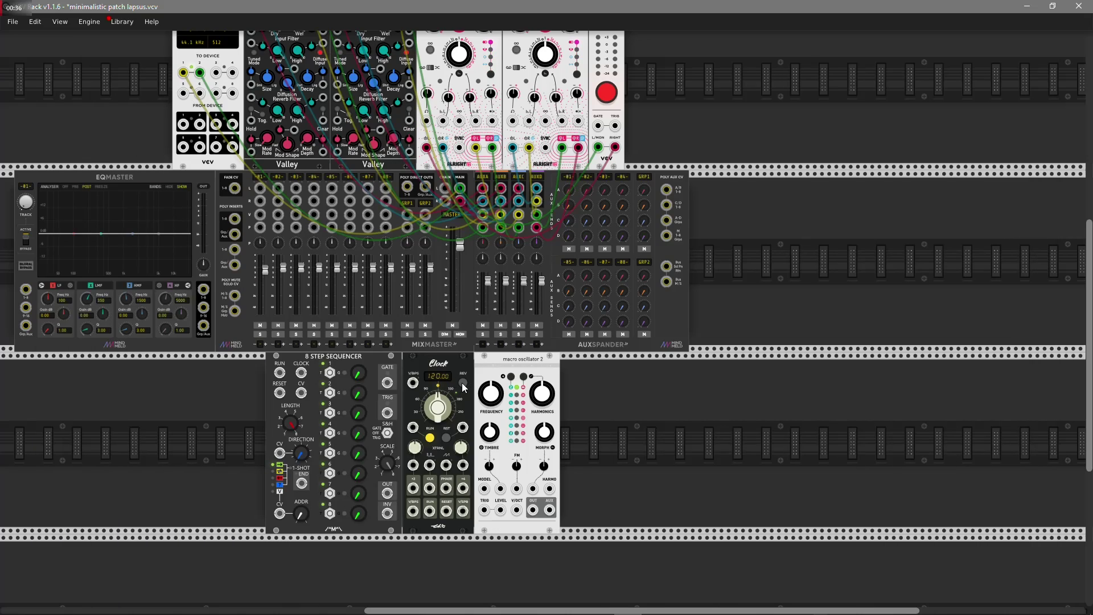
right_click(616, 446)
text(slap)
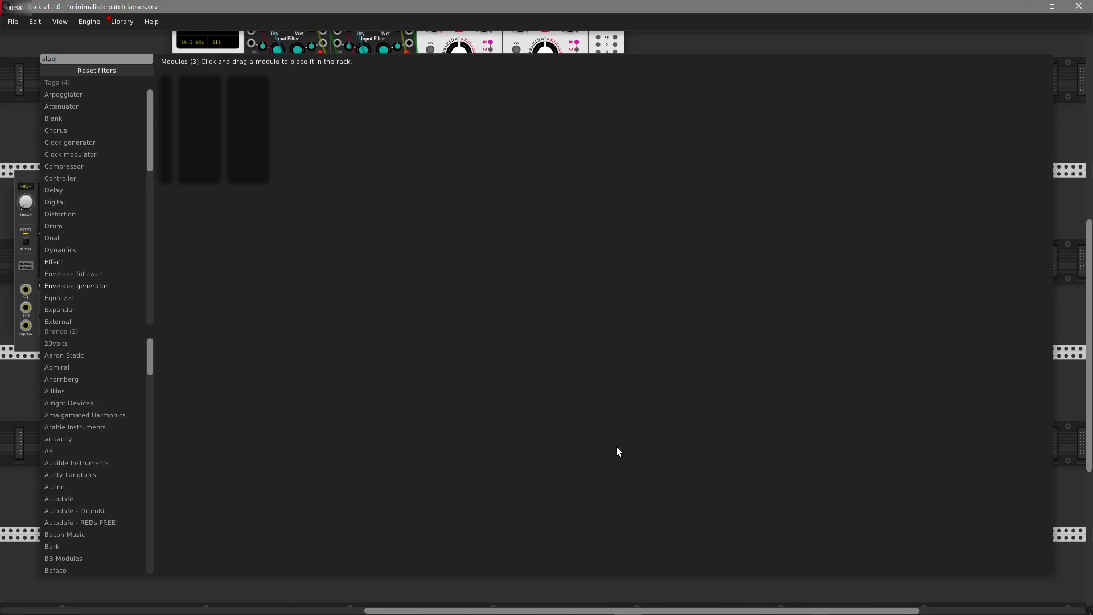
drag(251, 108, 566, 369)
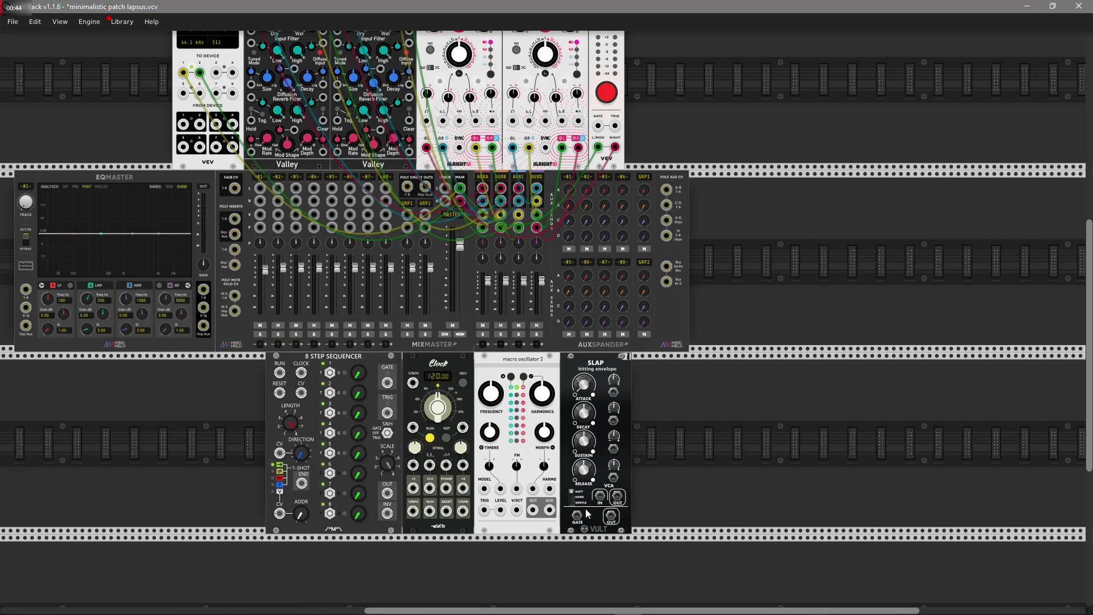
Patch the sequencer's GATE to Slap's GATE, and the oscillator's OUT through Slap's VCA into mixer channel 1's L input.
scroll(259, 408, left, 3)
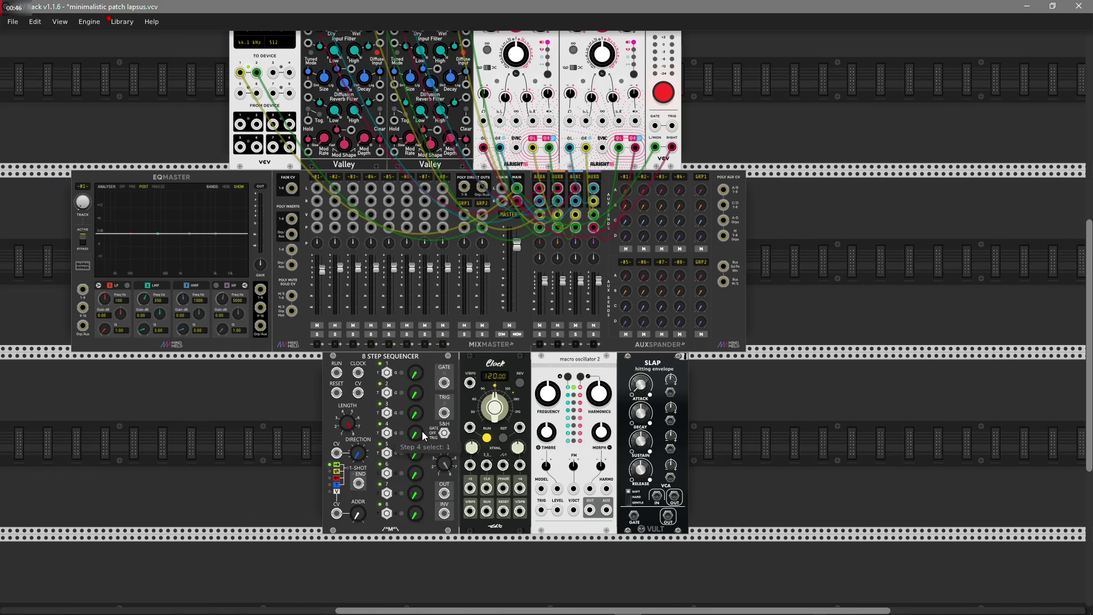
scroll(424, 434, up, 1)
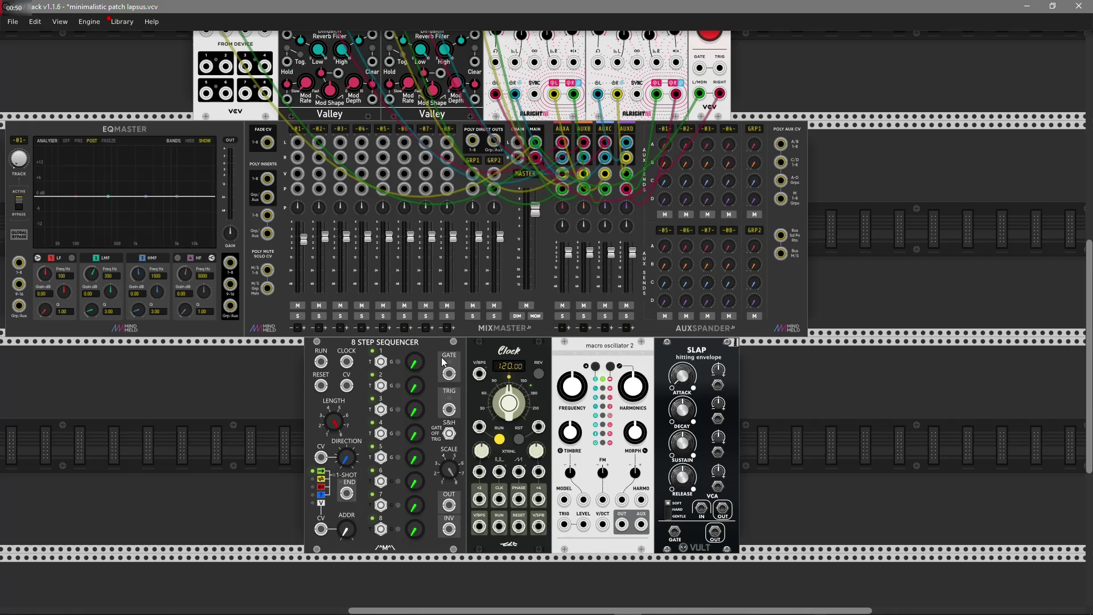
drag(449, 373, 674, 531)
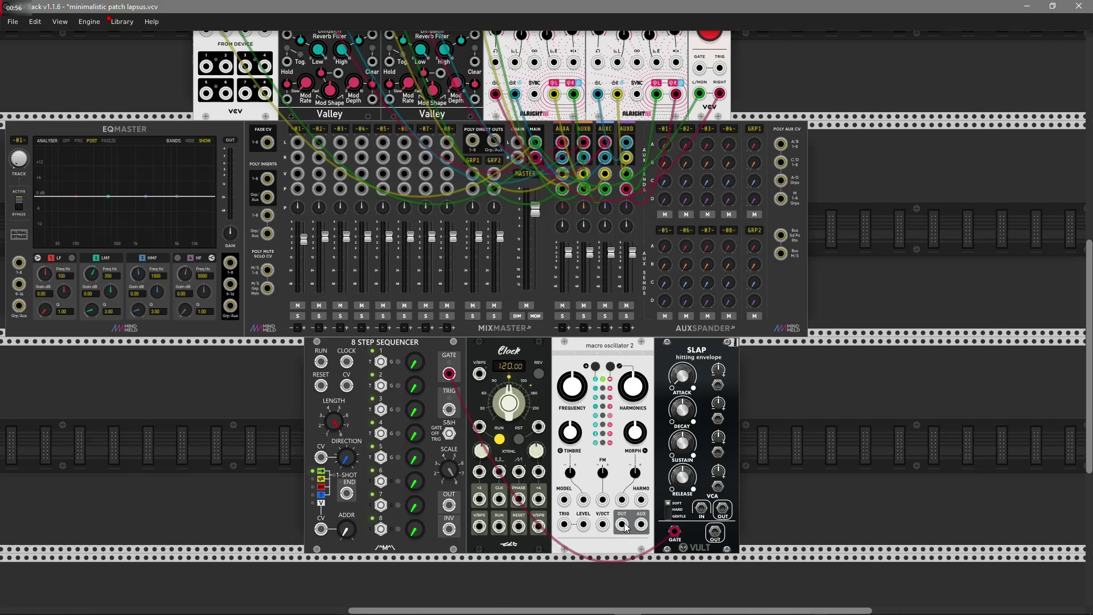
drag(624, 526, 297, 141)
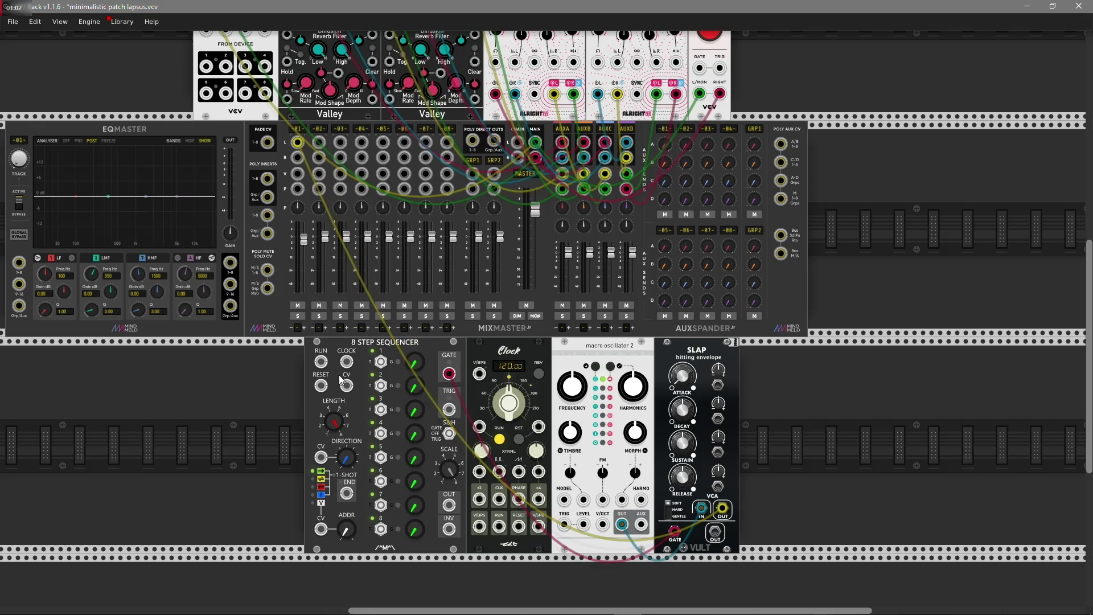
Patch the sequencer's CLOCK input to the Clock output beside CLK, and its RESET input to the Clock's RESET output.
drag(346, 362, 479, 501)
drag(320, 386, 518, 526)
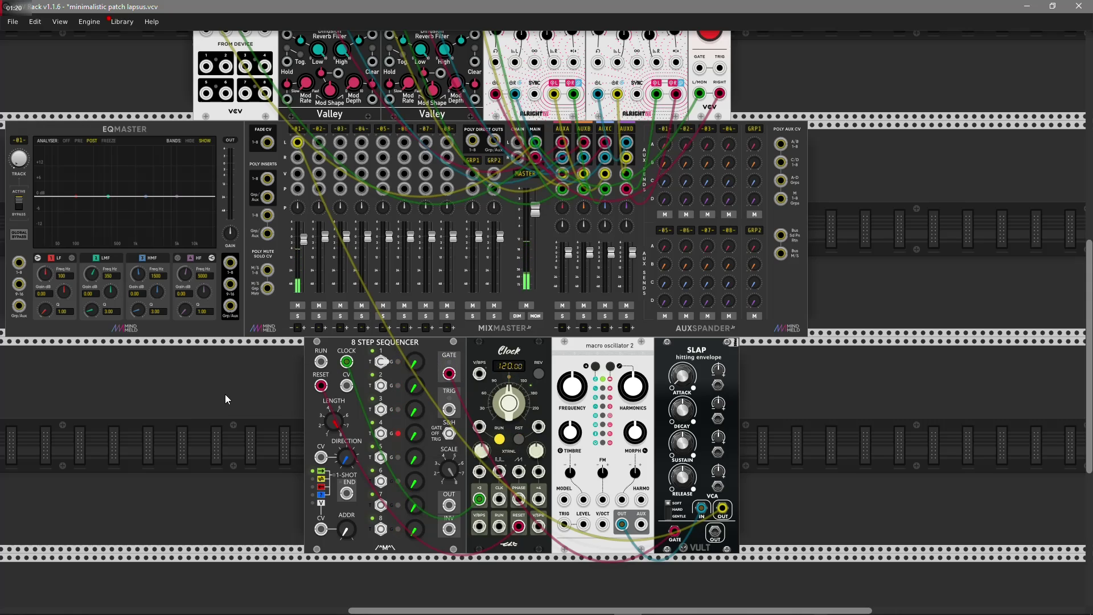
Flip the select switches of sequencer steps 3, 6 and 8, with step 8 set to gate.
click(381, 409)
click(381, 481)
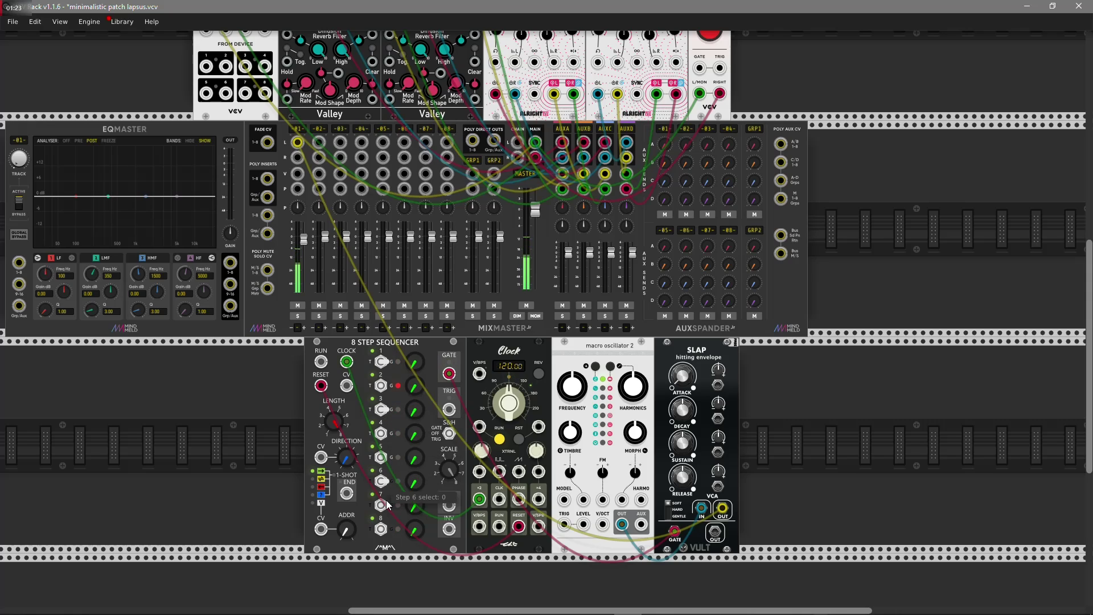
click(383, 529)
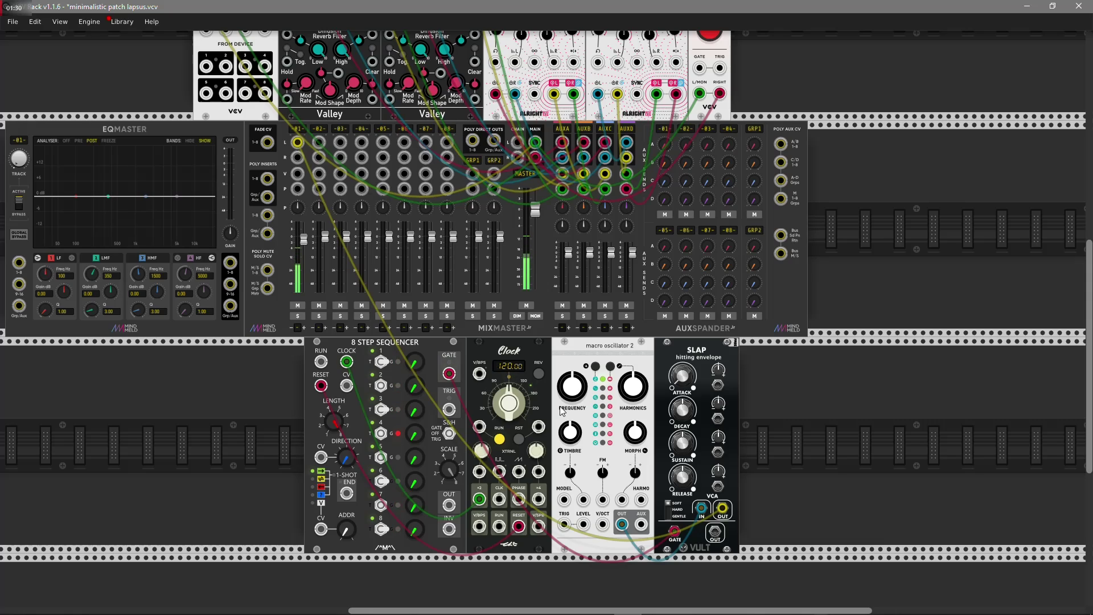
Add the Re-Win Quantizer beside the sequencer and patch the sequencer's OUT through it into the oscillator's V/OCT input.
right_click(793, 450)
text(rew)
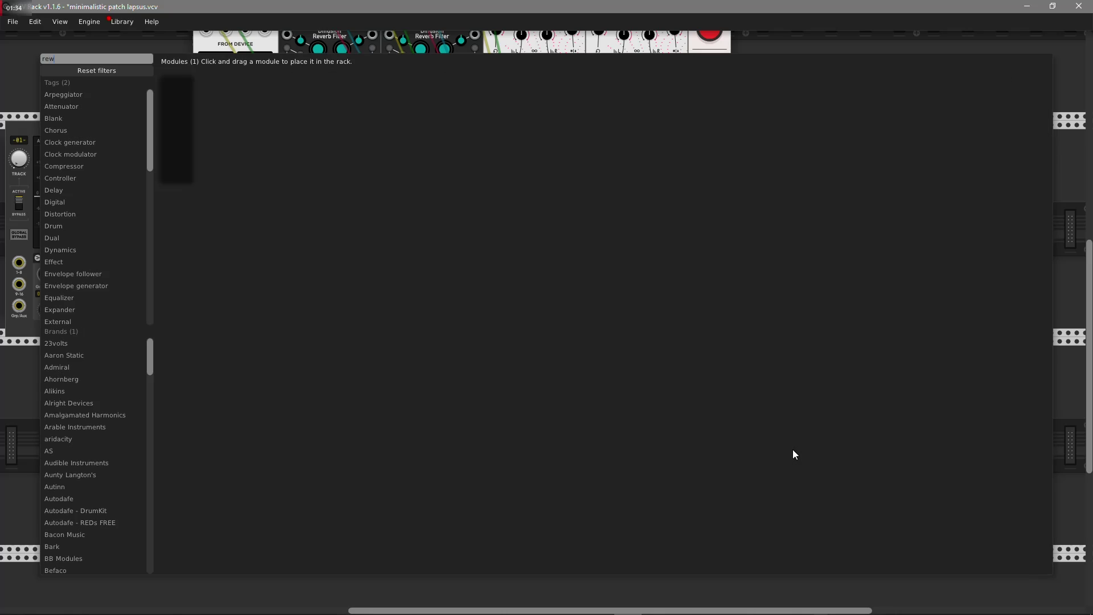
drag(184, 97, 312, 347)
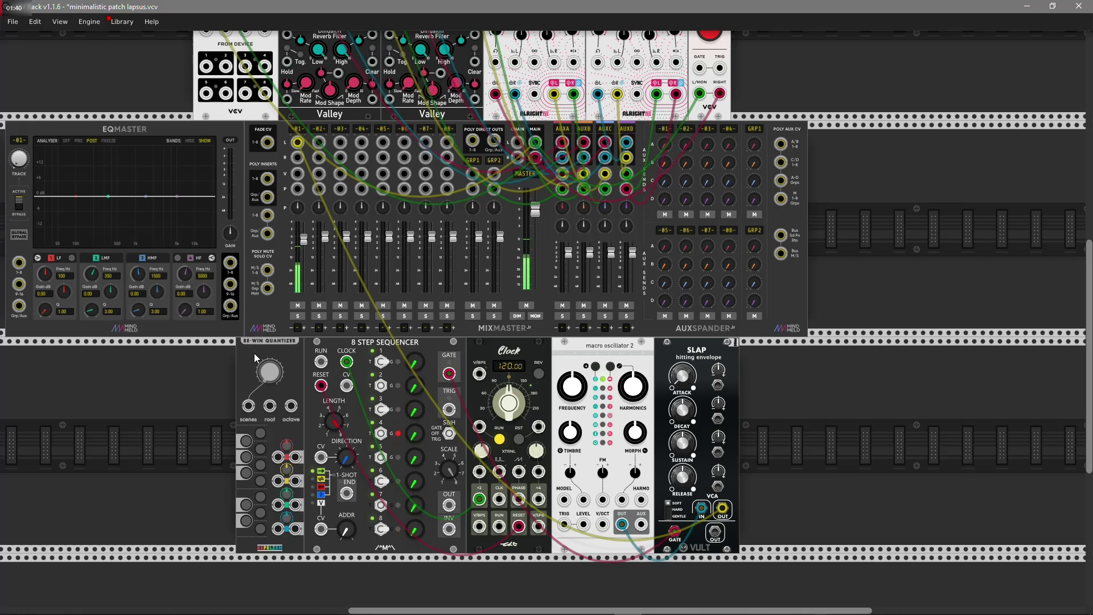
drag(278, 454, 449, 504)
drag(295, 456, 606, 528)
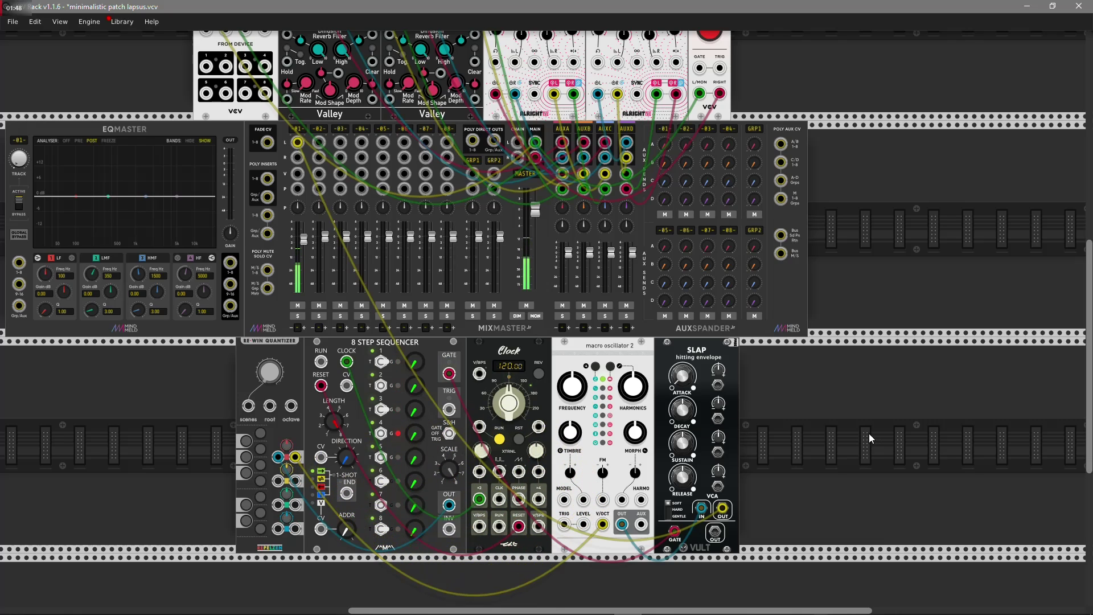
Enable all seven natural notes on the Re-Win Quantizer.
click(260, 528)
click(261, 512)
click(261, 497)
click(260, 481)
click(261, 464)
click(260, 448)
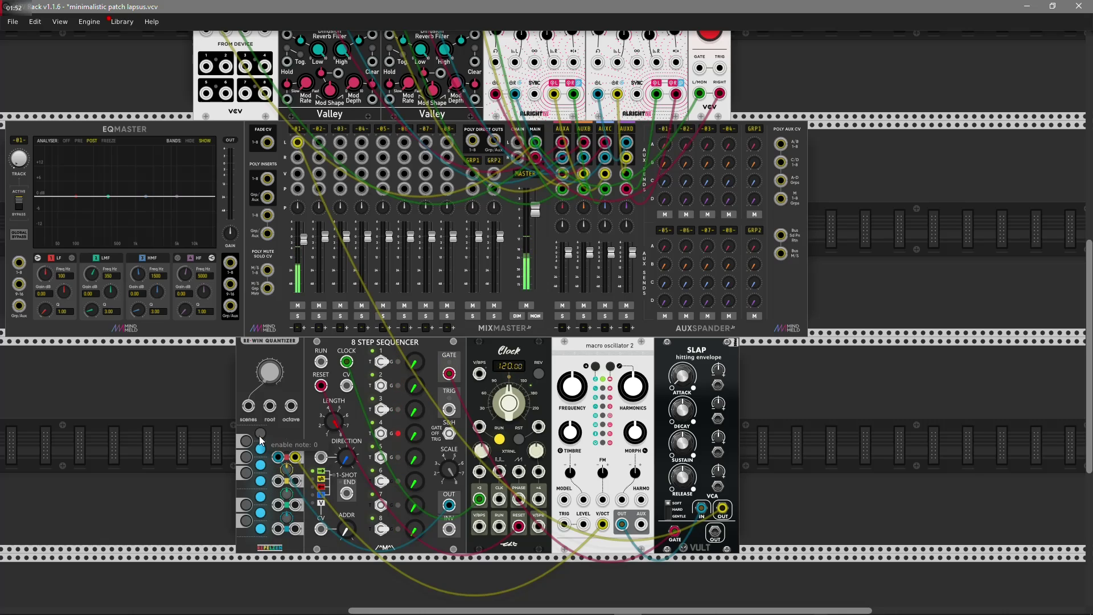
click(260, 432)
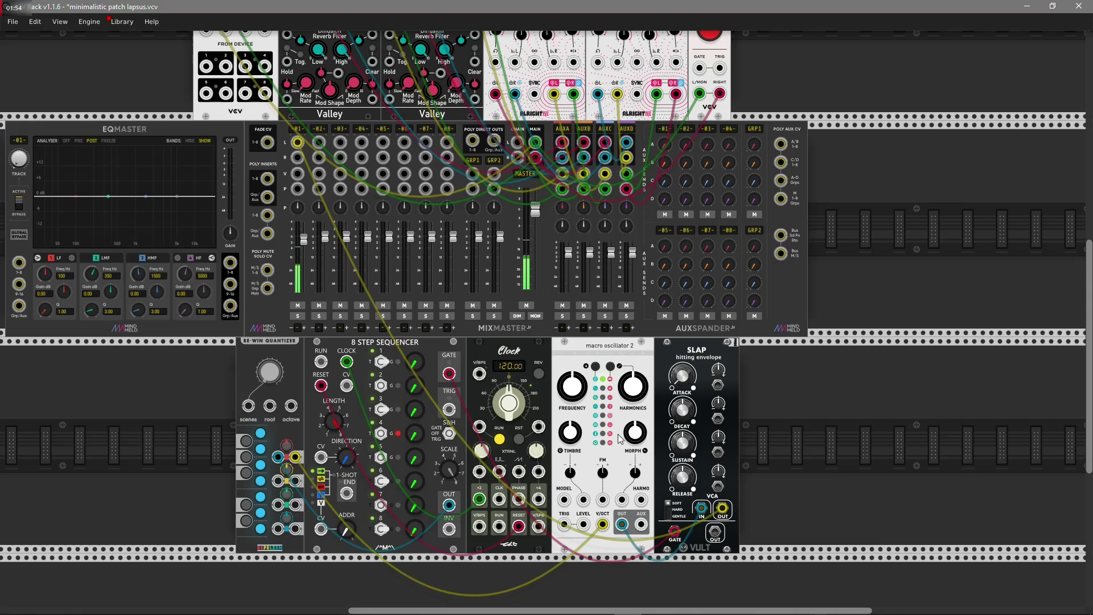
Randomize only the CV values of the 8 Step Sequencer and set its output scale to 3.
right_click(406, 352)
mouse_move(506, 504)
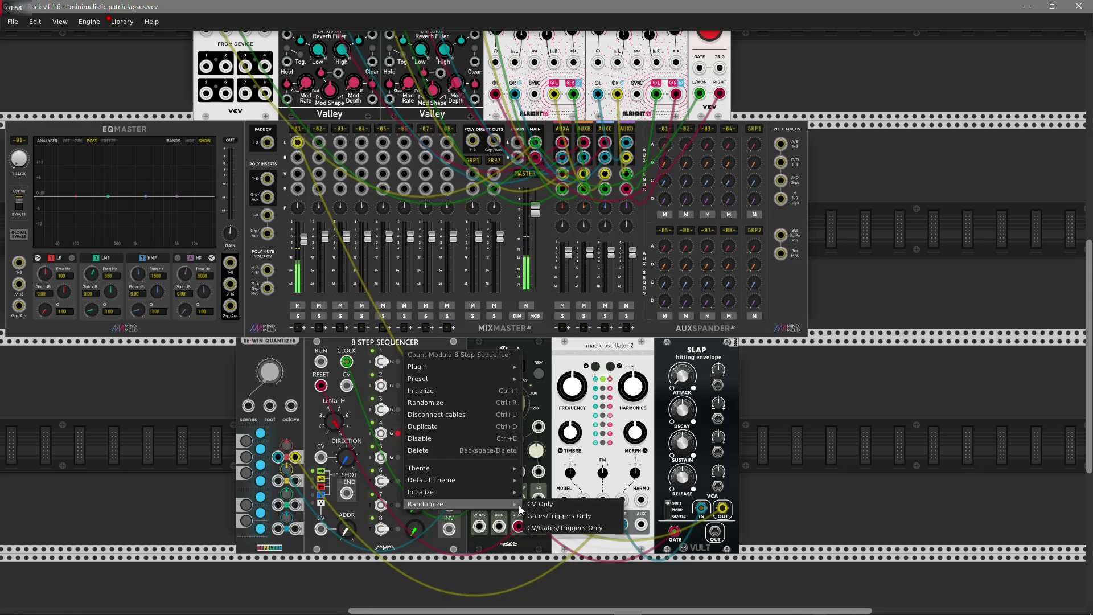
click(549, 504)
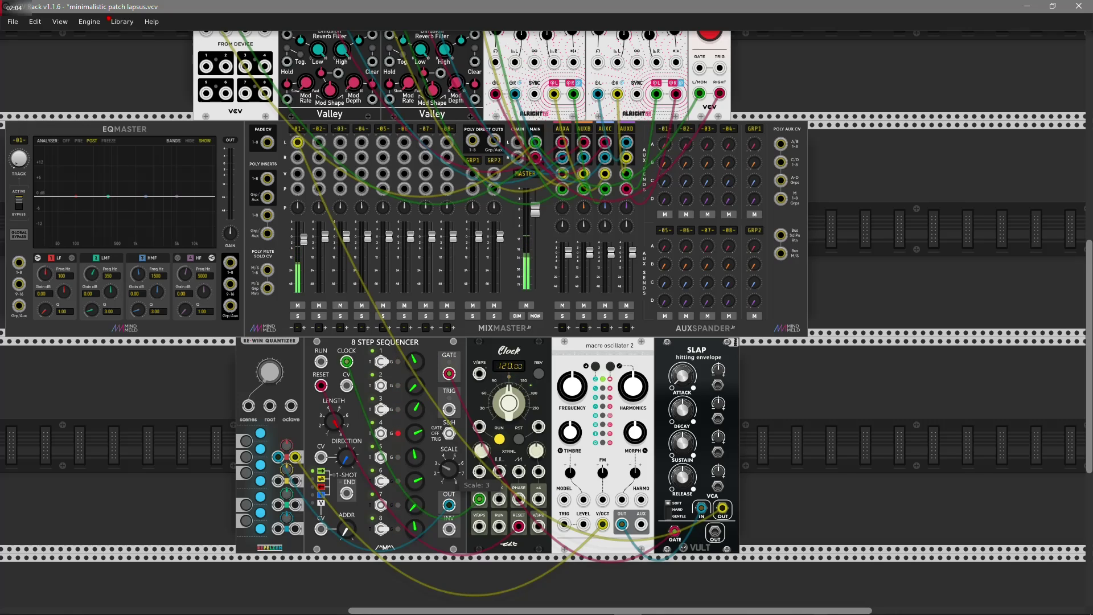
drag(450, 471, 450, 506)
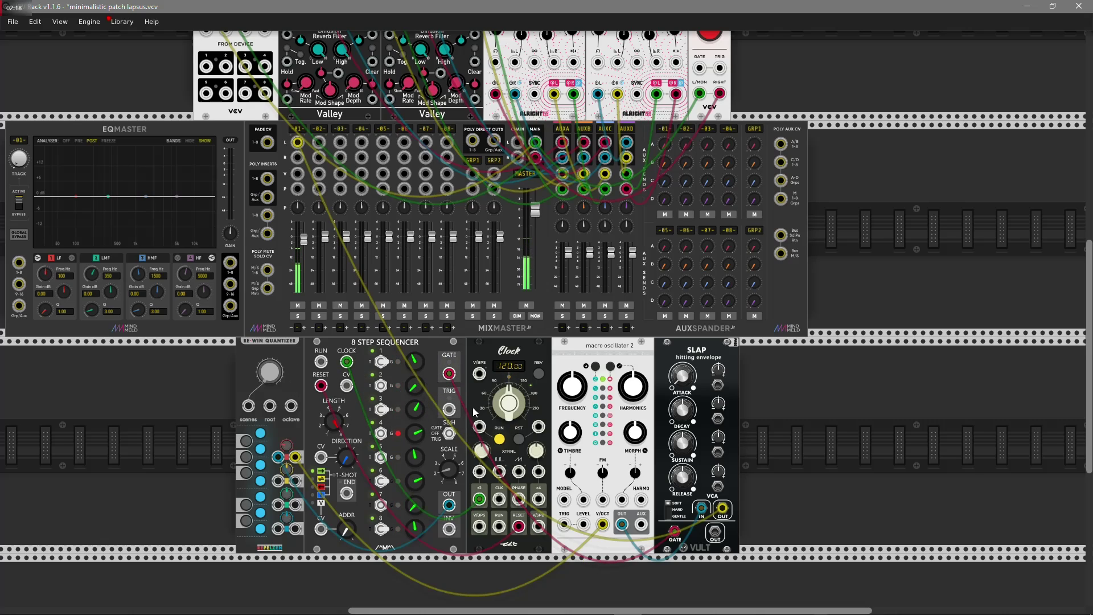
Try the sequencer's sample and hold in gate and trigger modes, and switch it back off.
click(449, 434)
mouse_move(404, 414)
mouse_move(449, 435)
click(381, 434)
click(381, 434)
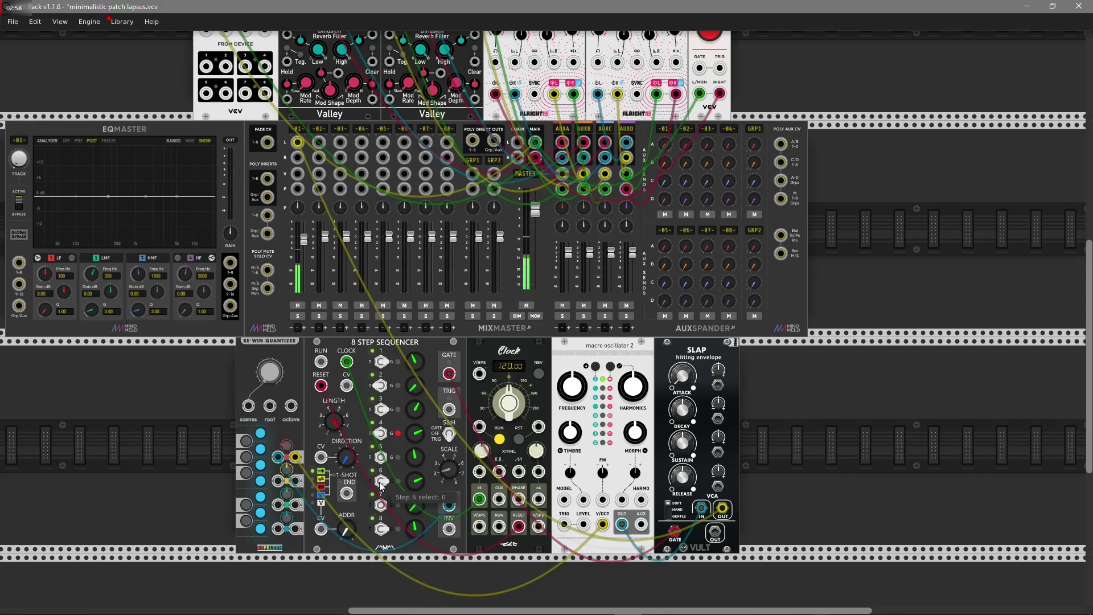
click(384, 504)
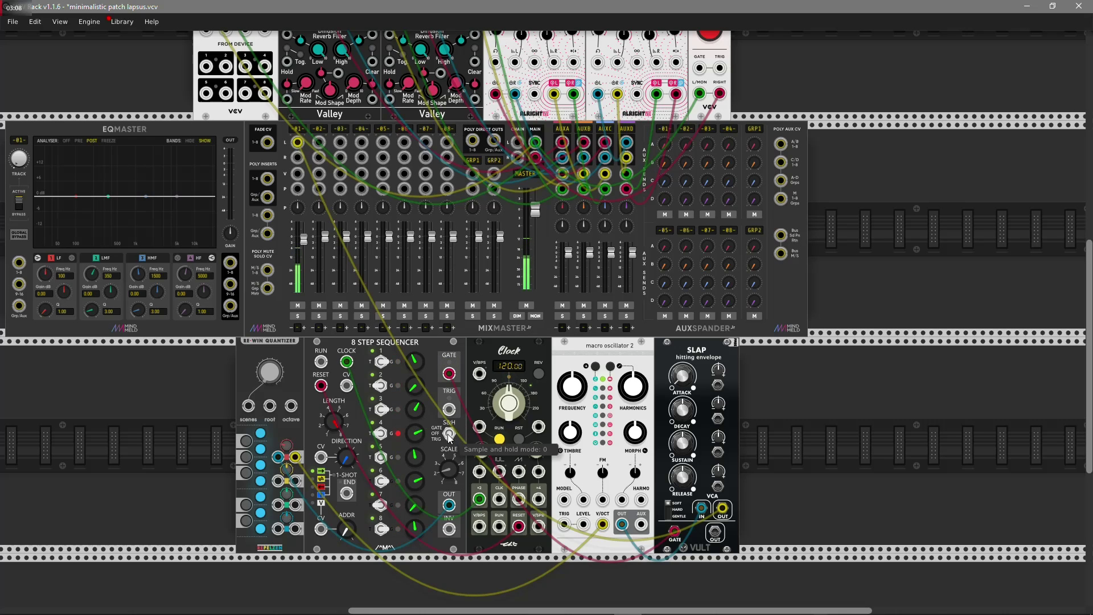
click(449, 436)
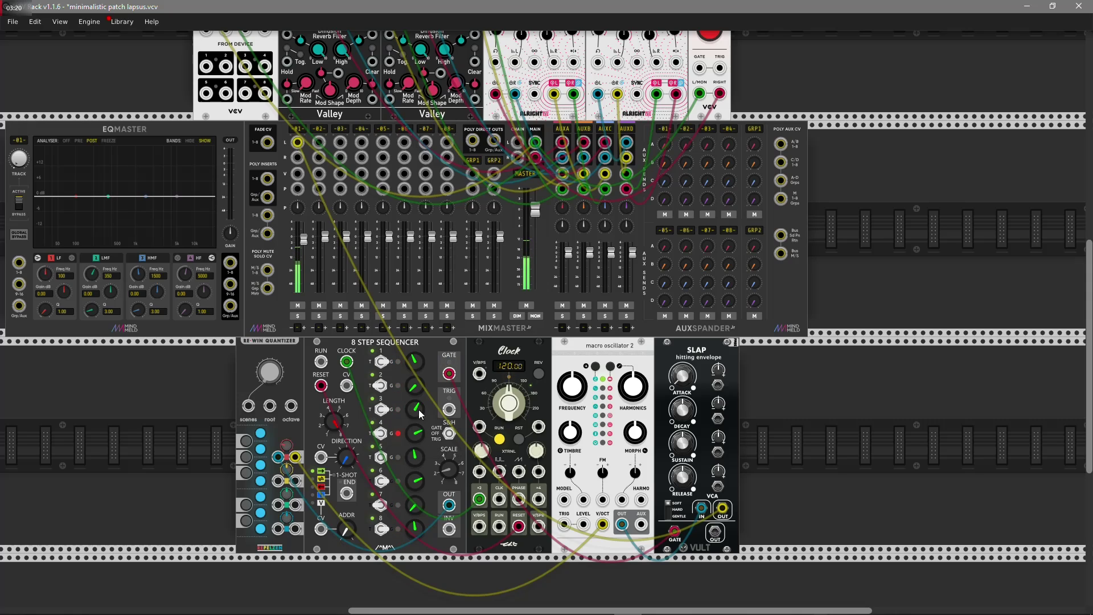
Patch the sequencer's TRIG output into the macro oscillator's TRIG input and raise the mixer's channel 1 fader.
drag(448, 409, 563, 525)
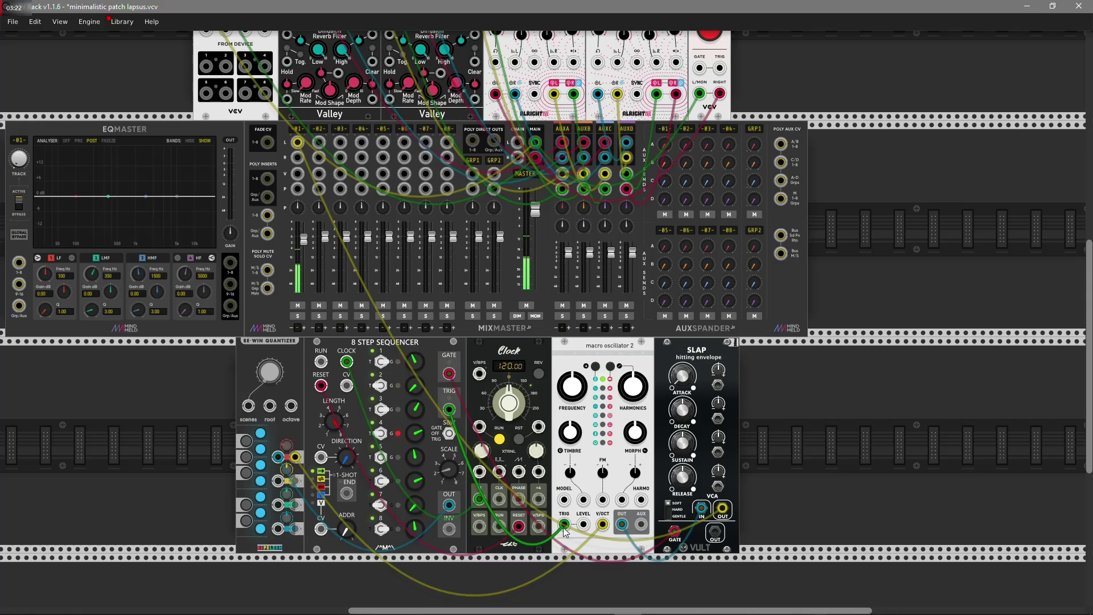
mouse_move(418, 387)
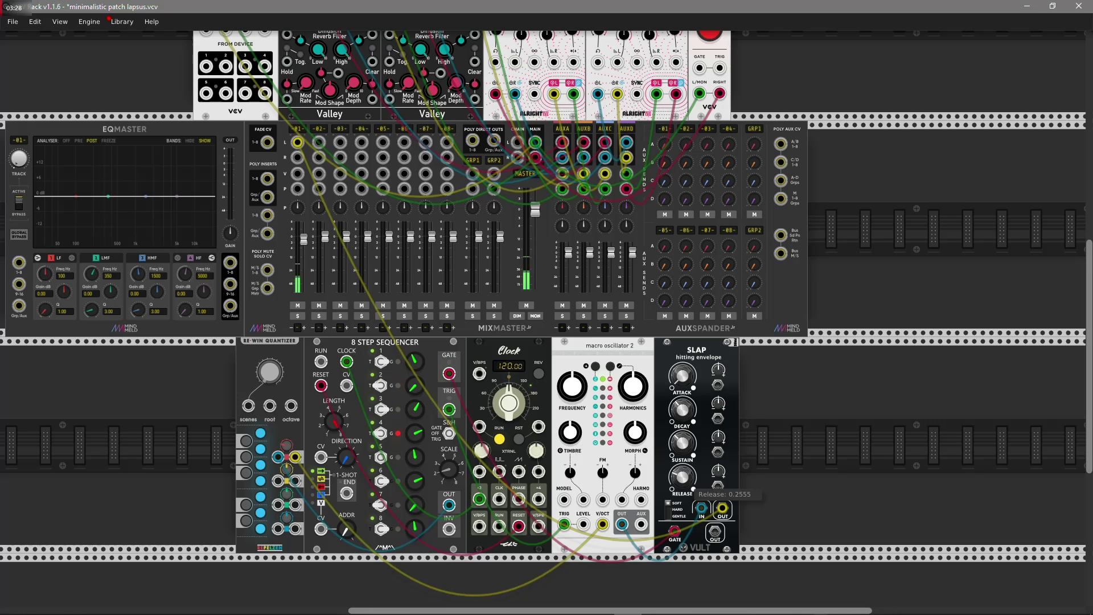
drag(303, 242, 303, 232)
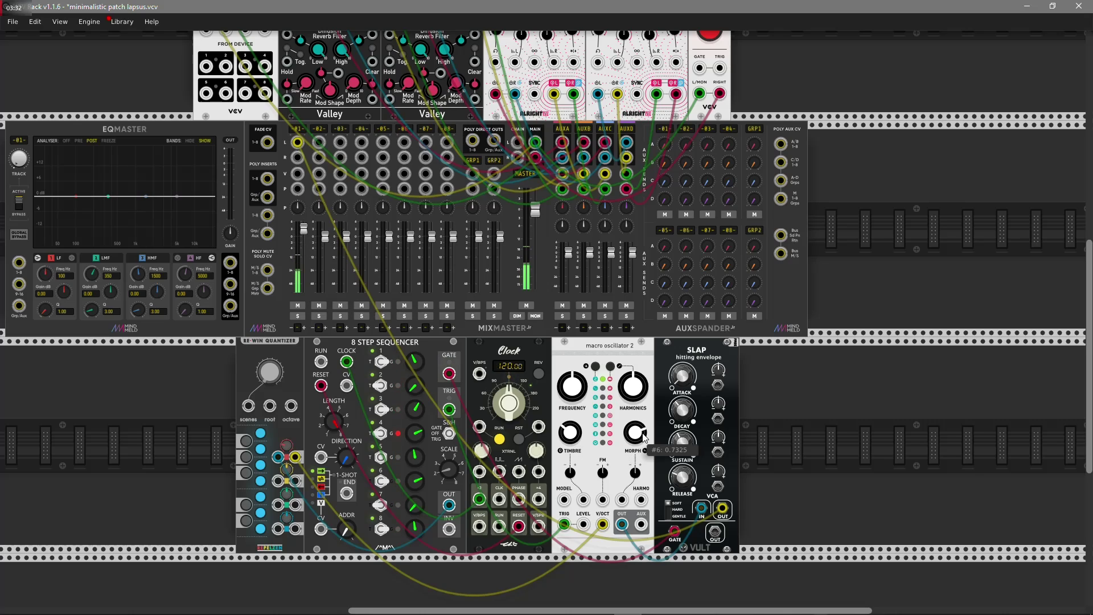
Adjust the macro oscillator's timbre and morph modulation amounts, with timbre at 0.669, and send mixer channel 1 to aux A.
drag(569, 472, 569, 367)
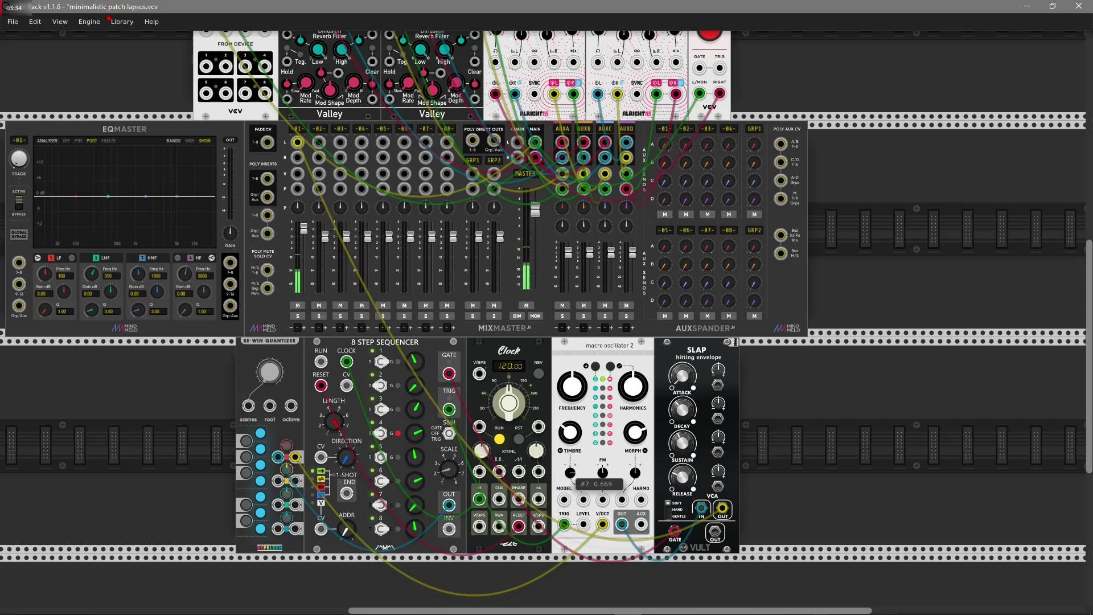
drag(635, 472, 635, 474)
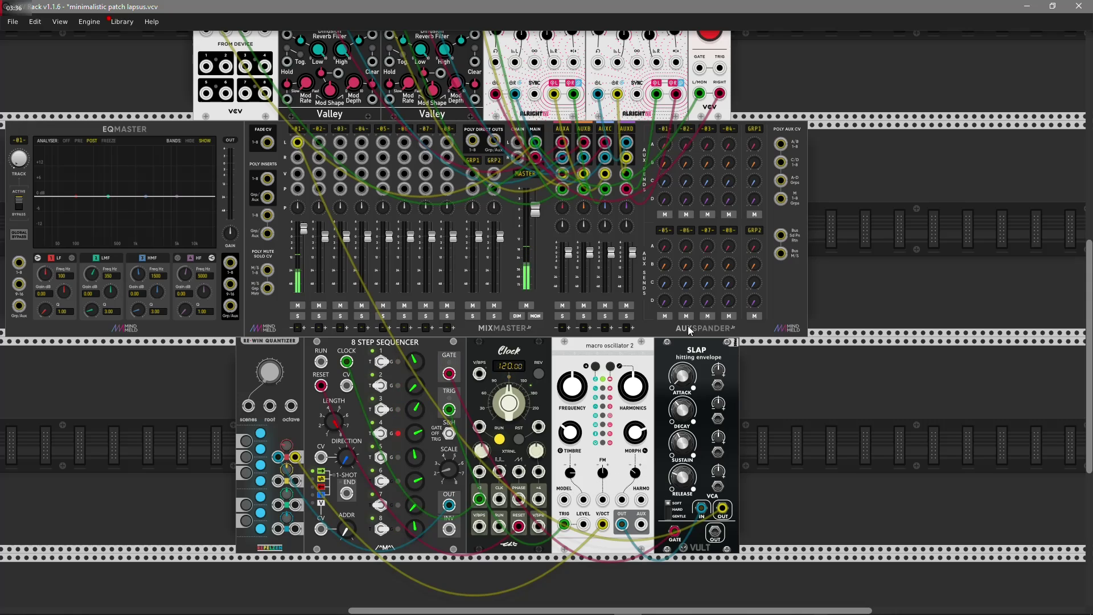
mouse_move(665, 145)
mouse_down()
mouse_move(665, 12)
mouse_move(665, 150)
mouse_up()
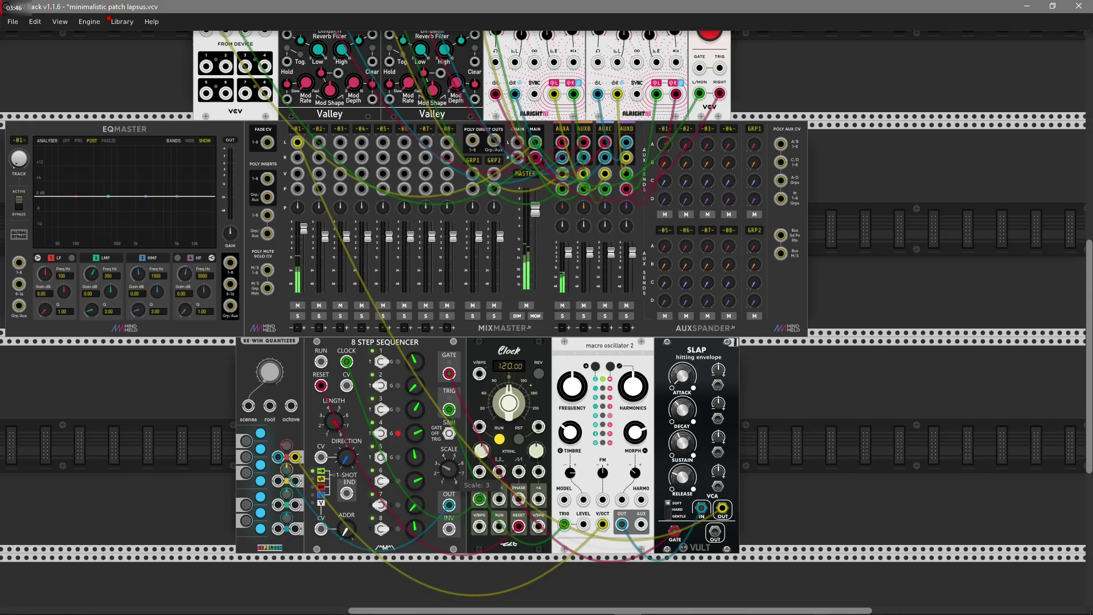
Adjust the 8 Step Sequencer's output scale and change its sequence length.
drag(448, 469, 449, 489)
drag(330, 423, 330, 469)
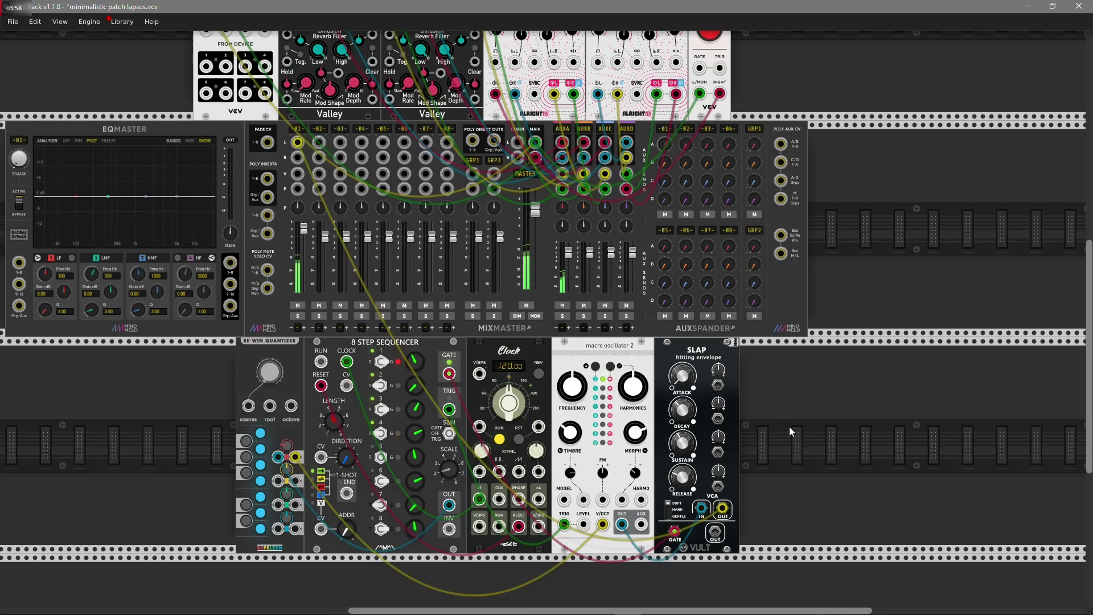
Make room before the macro oscillator and add an FN-3 function generator module beside it.
drag(614, 347, 683, 348)
right_click(586, 380)
text(rew)
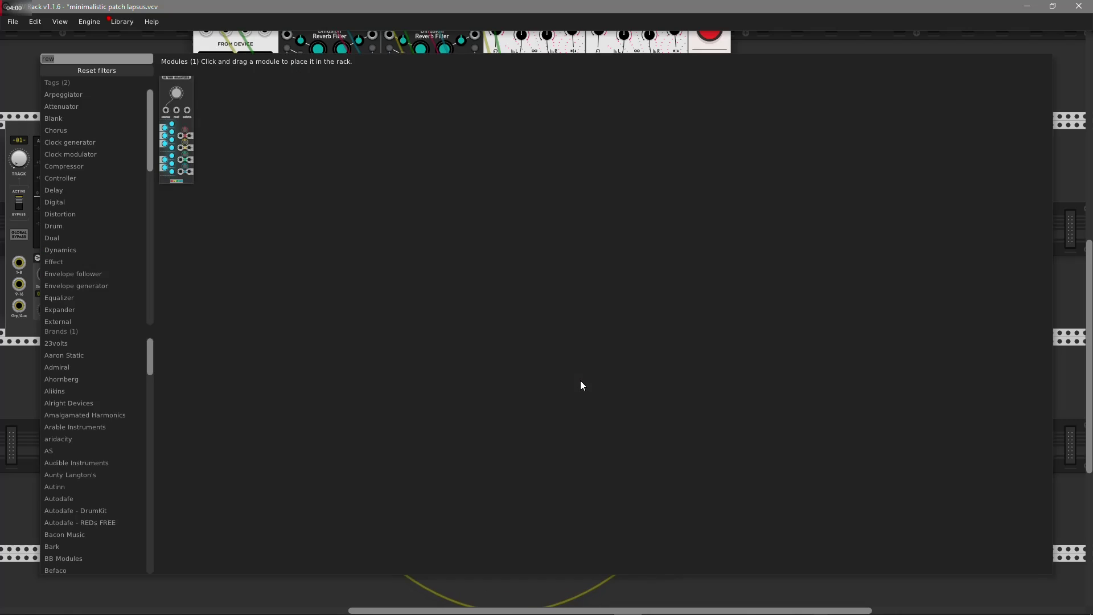
key(BackSpace)
key(BackSpace)
key(BackSpace)
text(fn-)
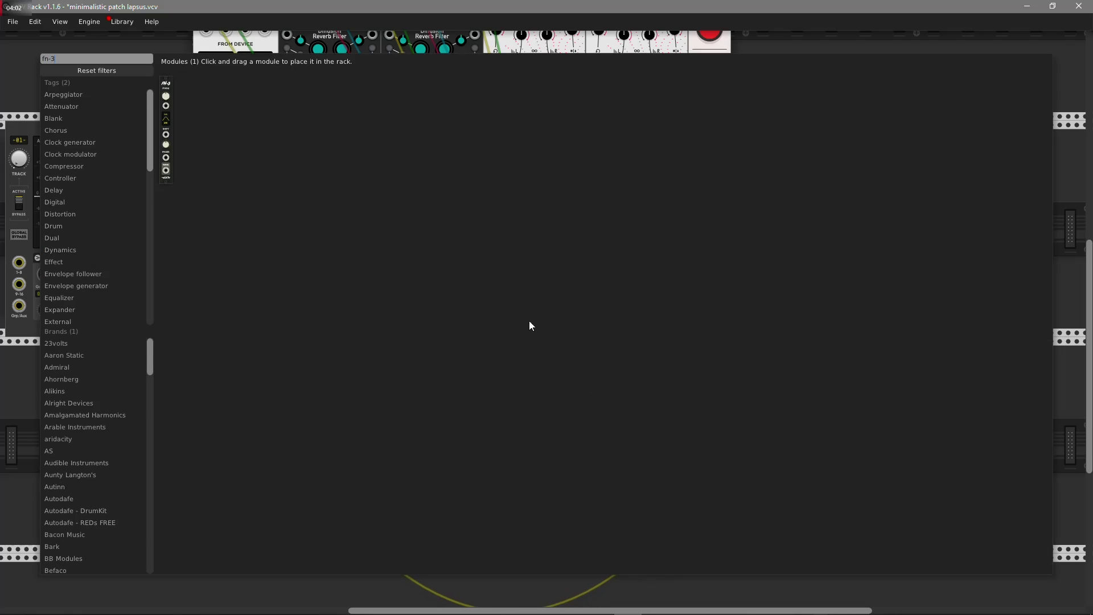
text(3)
drag(174, 83, 581, 377)
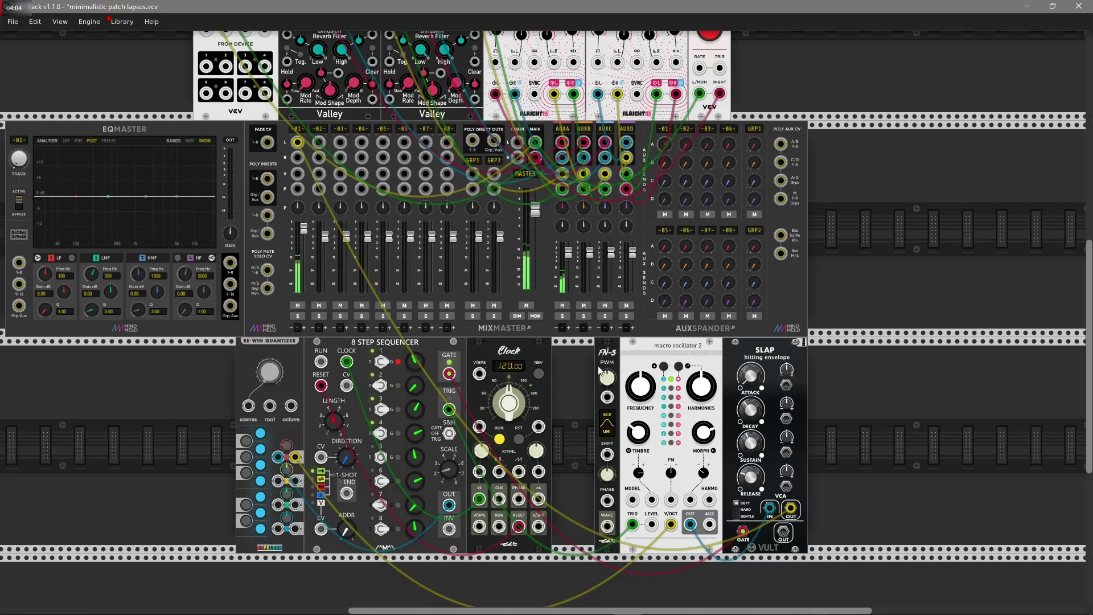
Add a ZZC Div module between Clock and FN-3, drive FN-3's phase from it, and patch FN-3's WAVE output into the sequencer's length CV.
right_click(573, 380)
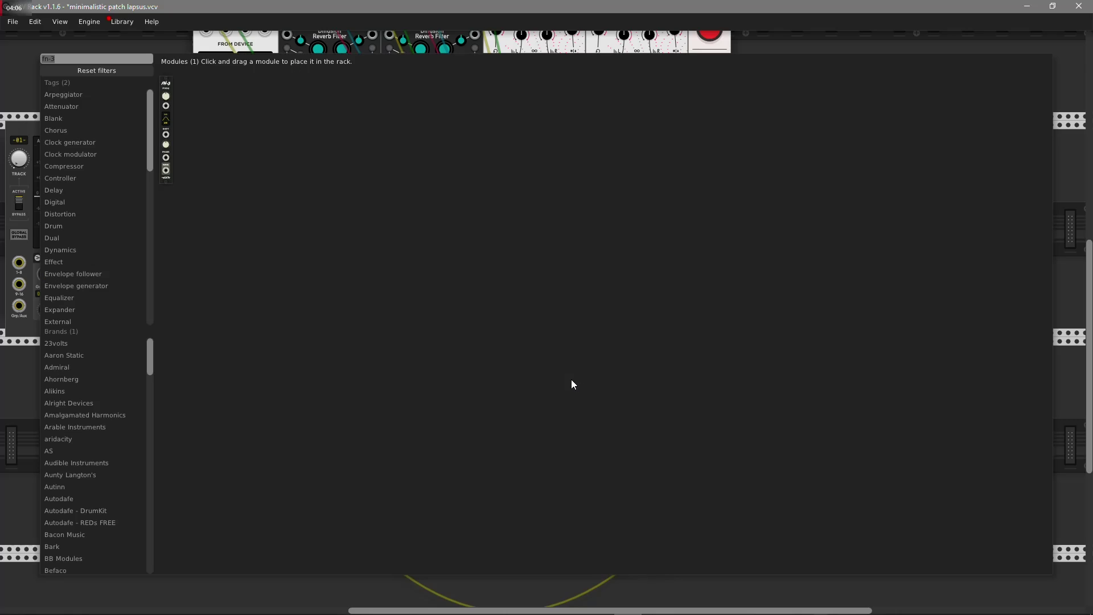
text(zzc)
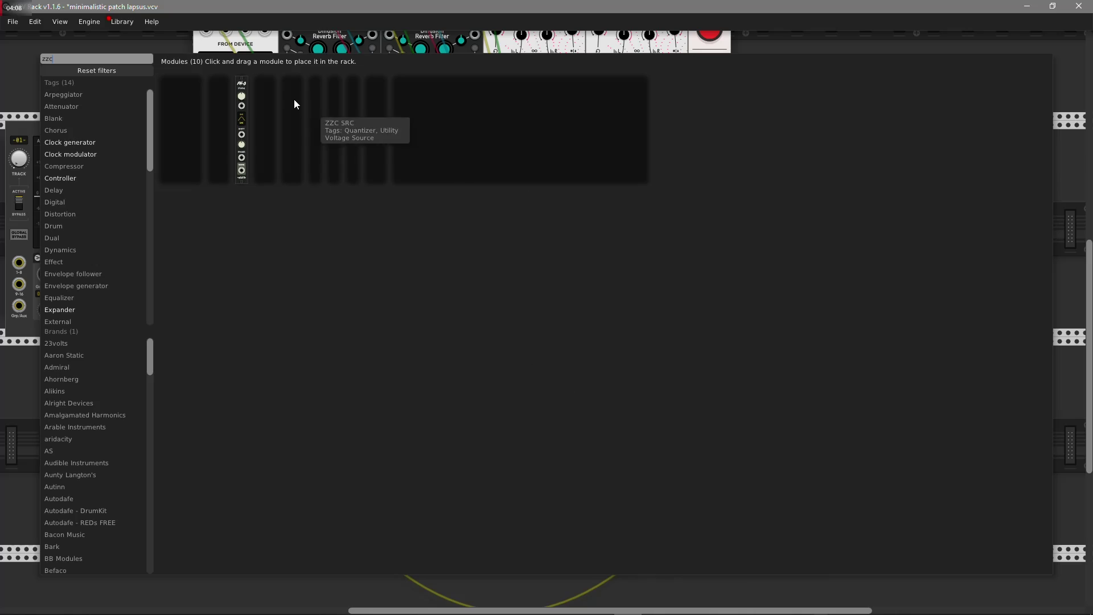
key(Escape)
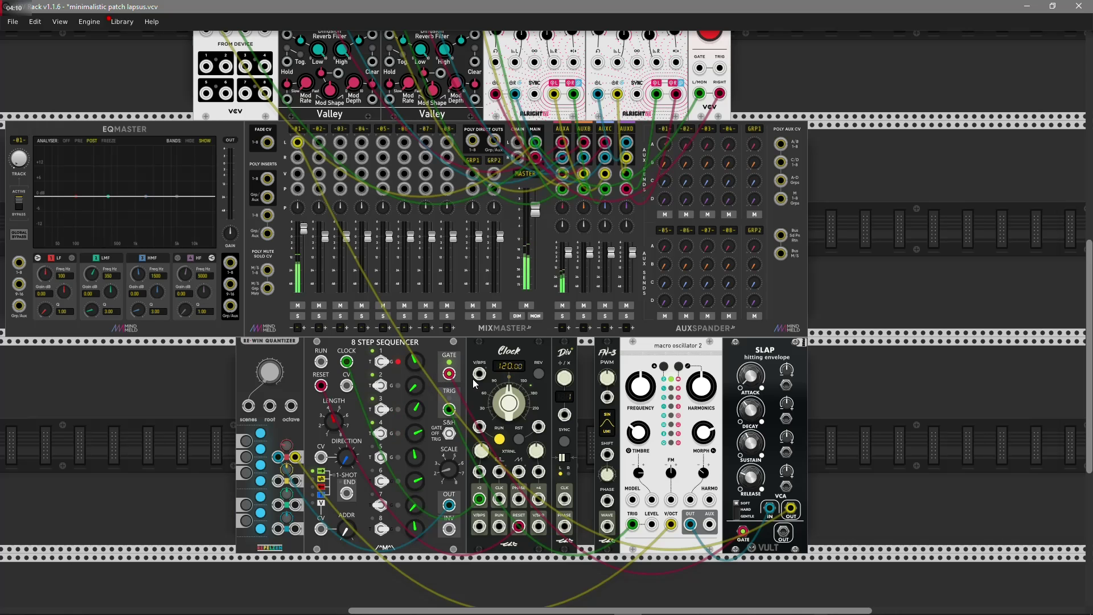
drag(607, 351, 565, 387)
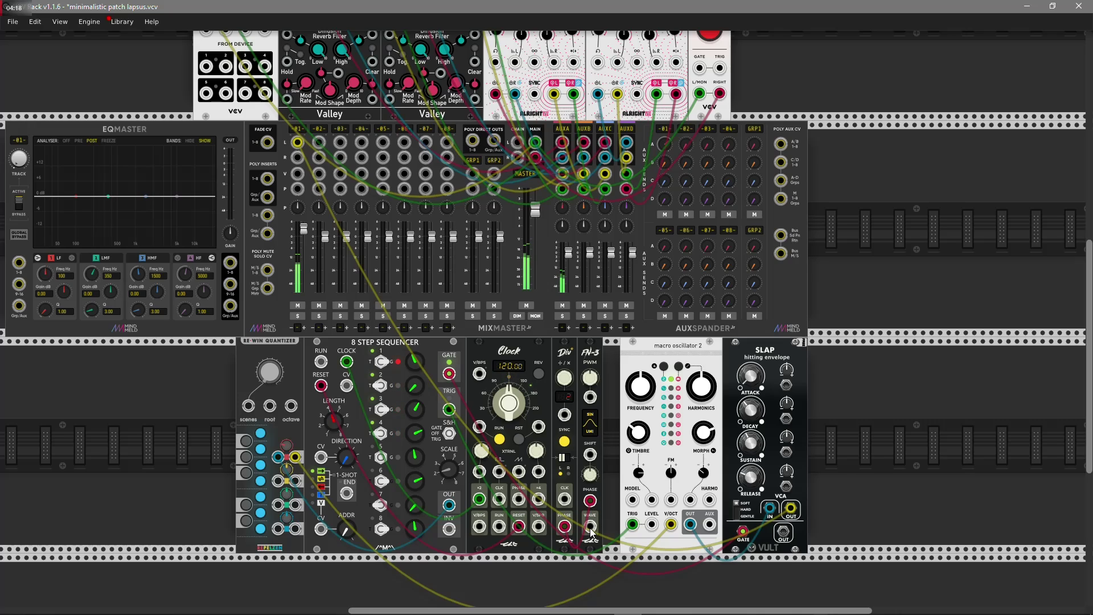
drag(590, 526, 346, 385)
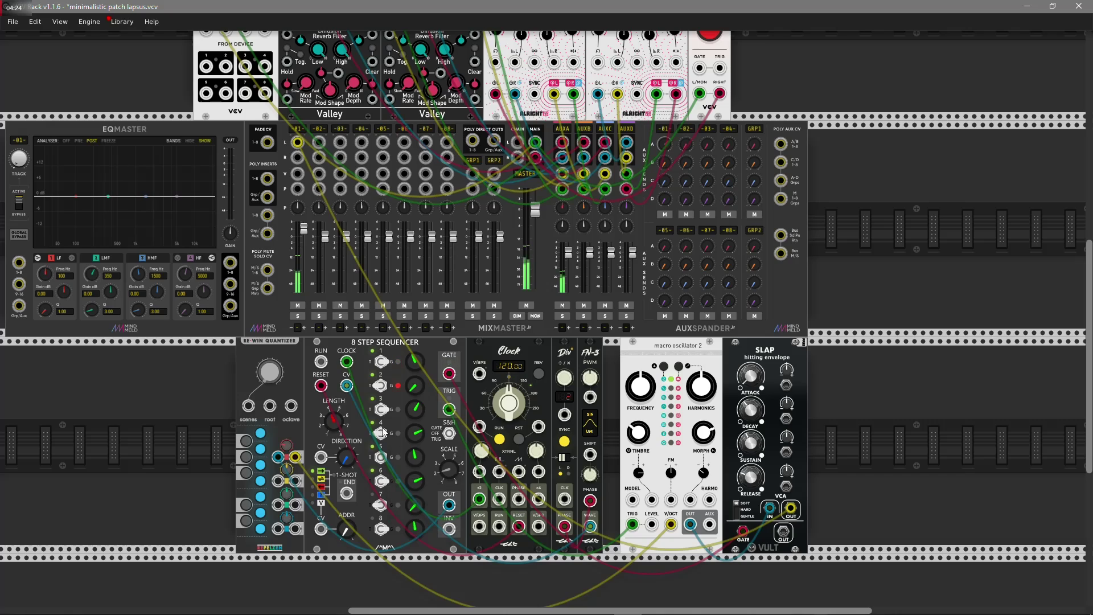
Add an AS AtNuVrTr dual attenuator after FN-3 and route FN-3's WAVE signal through its first channel to the sequencer's length CV.
drag(684, 349, 735, 352)
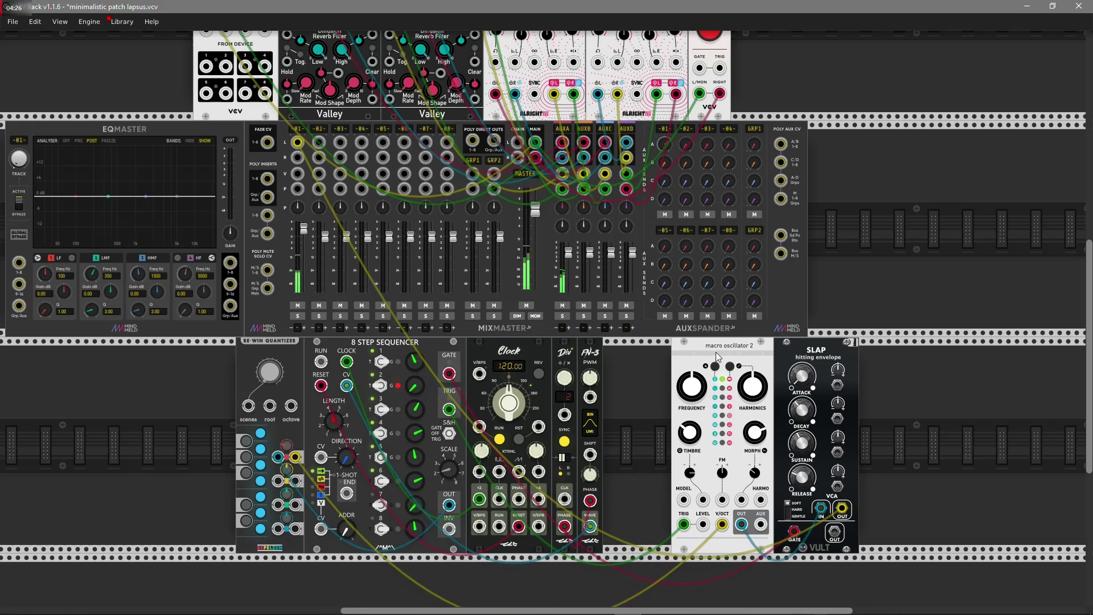
right_click(636, 392)
text(as)
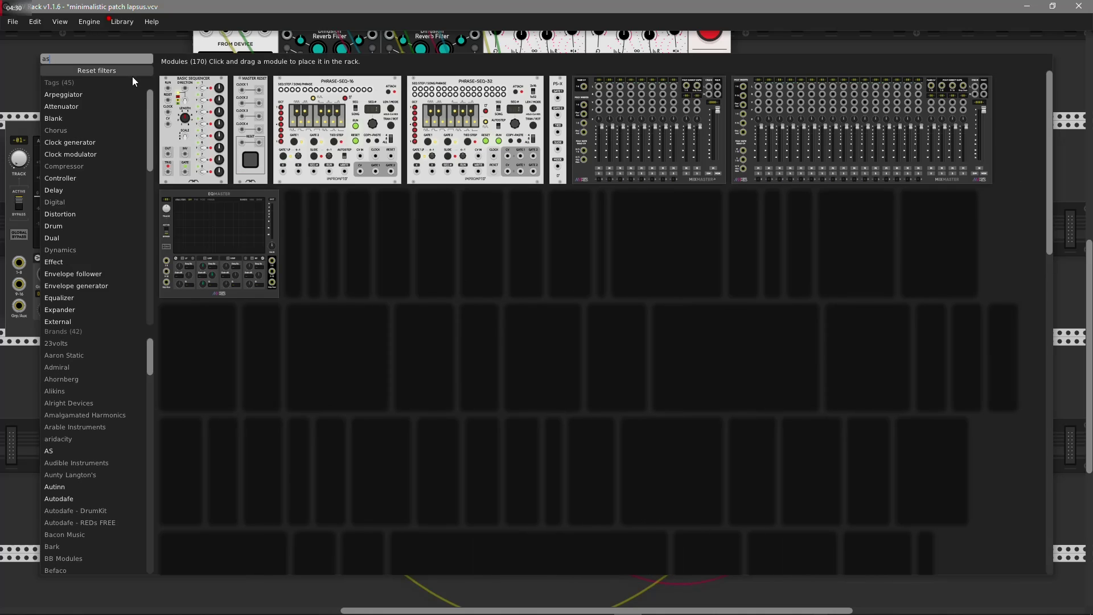
click(96, 72)
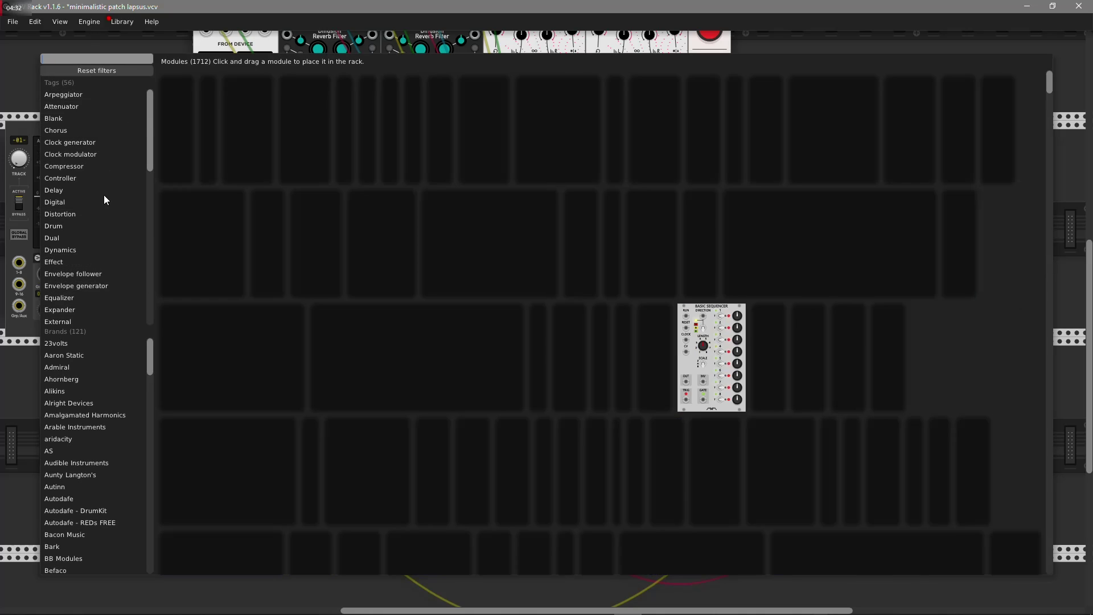
click(56, 450)
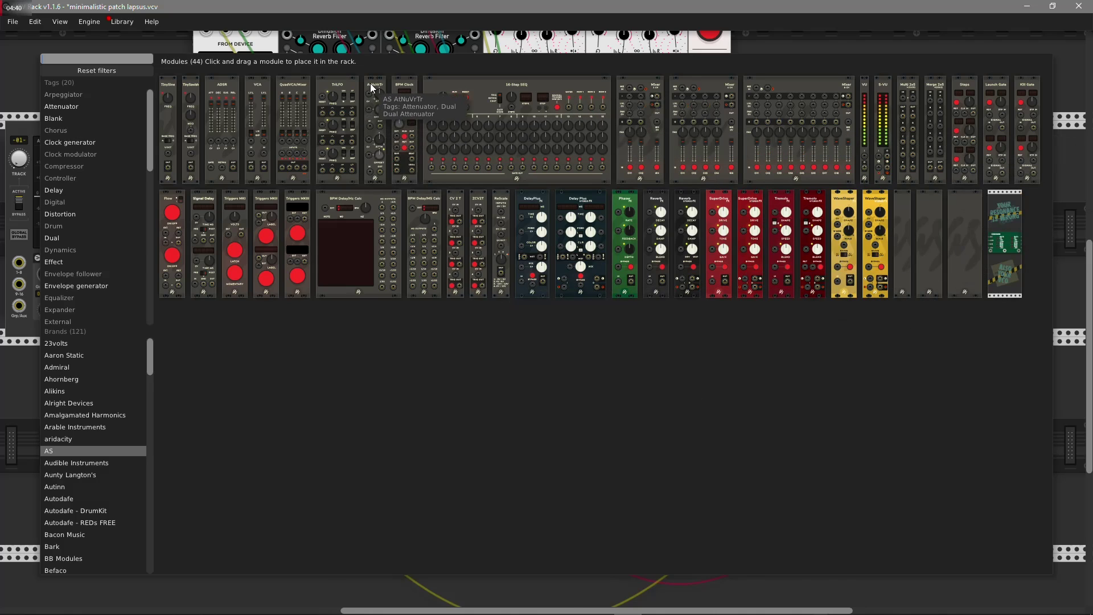
key(Escape)
drag(614, 437, 592, 524)
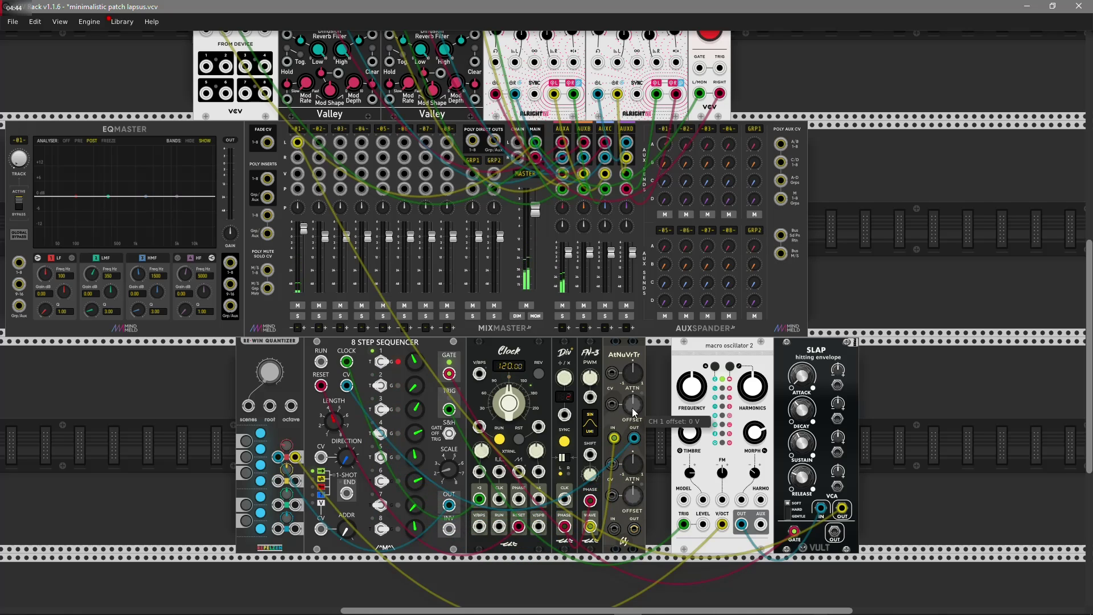
Set AtNuVrTr channel 1 to 6.27 V offset and -0.492 gain, and set Div's ratio to 4.
drag(632, 408, 632, 287)
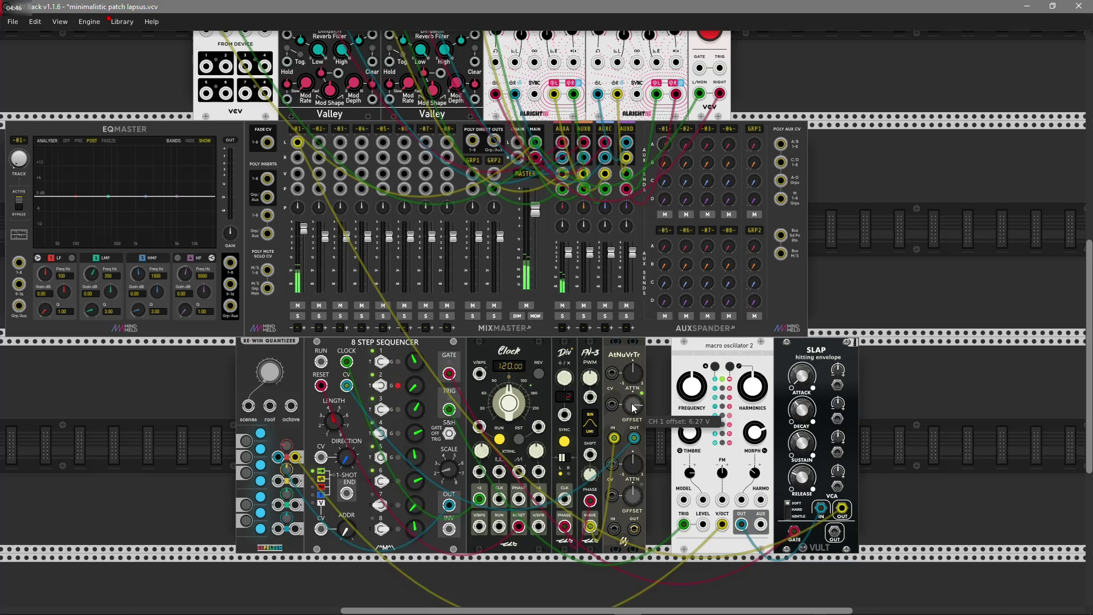
drag(632, 374, 632, 409)
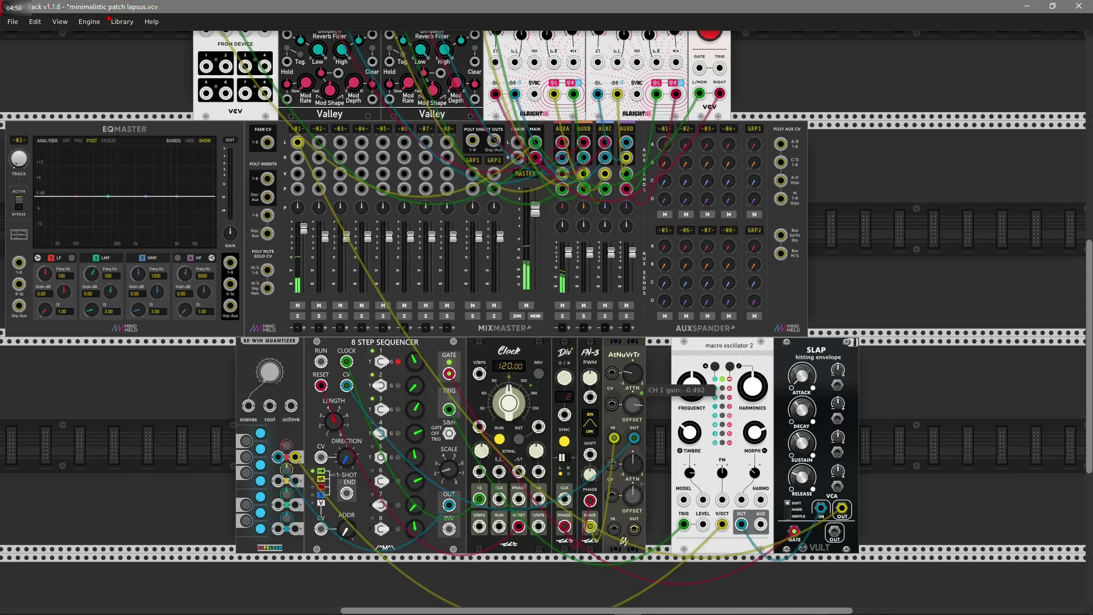
drag(566, 377, 567, 421)
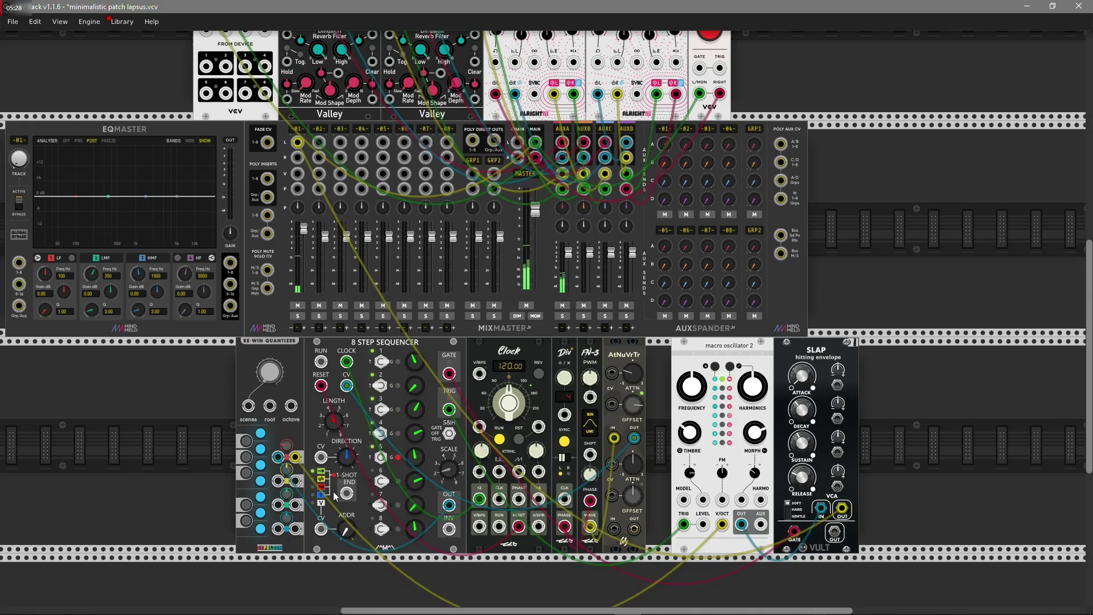
Reset the Clock module three times.
click(516, 441)
click(516, 444)
click(517, 443)
Search the module library for "gate seq" and place the Lomas Gate Sequencer beside the quantizer.
right_click(138, 444)
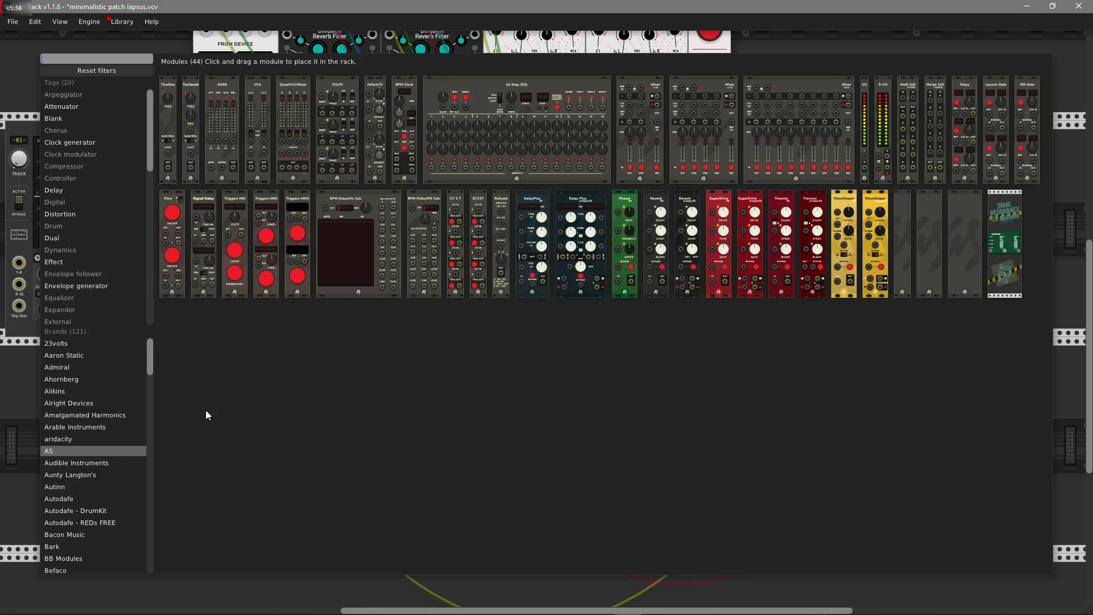
click(111, 70)
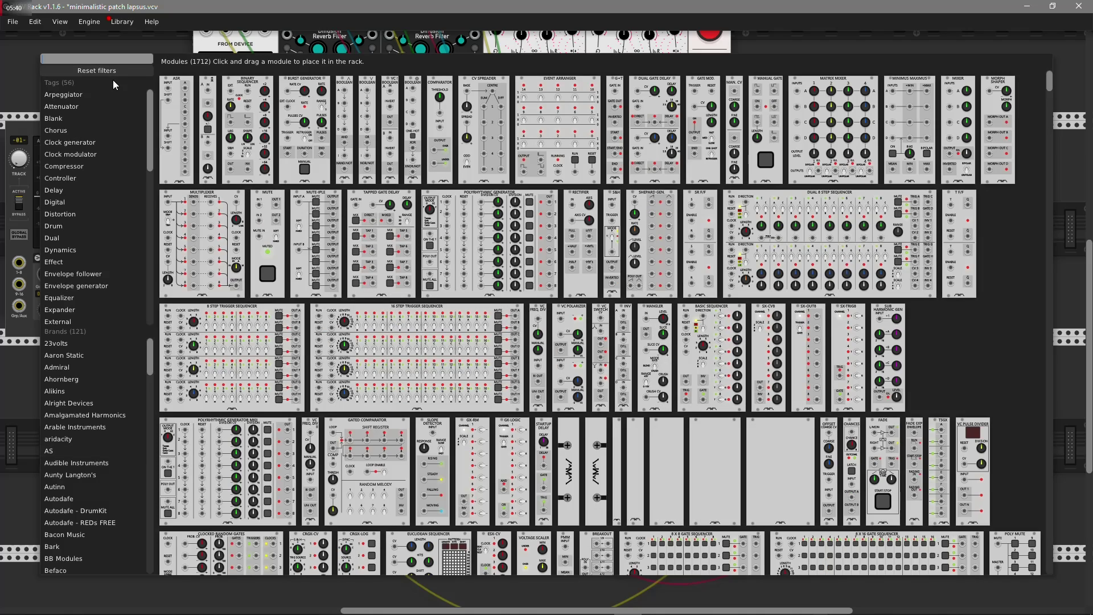
text(gates)
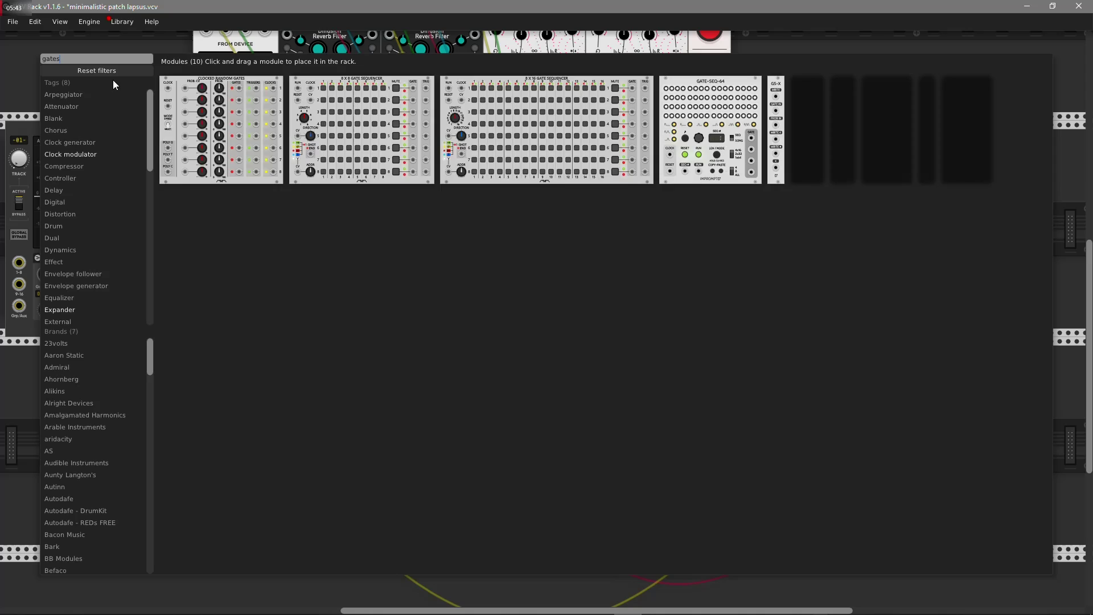
key(BackSpace)
text(seq)
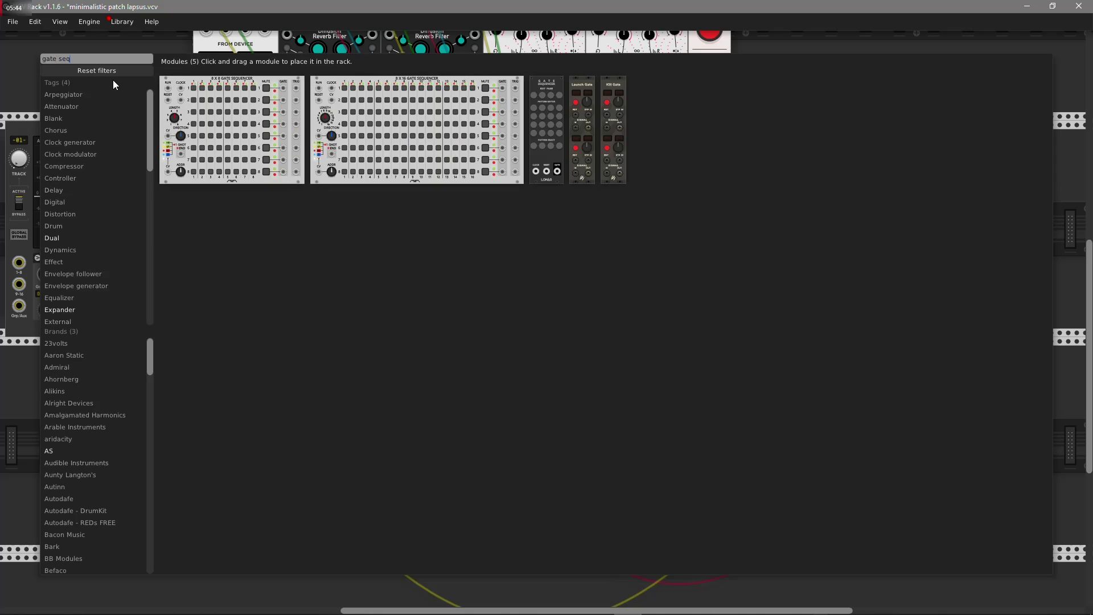
mouse_move(549, 86)
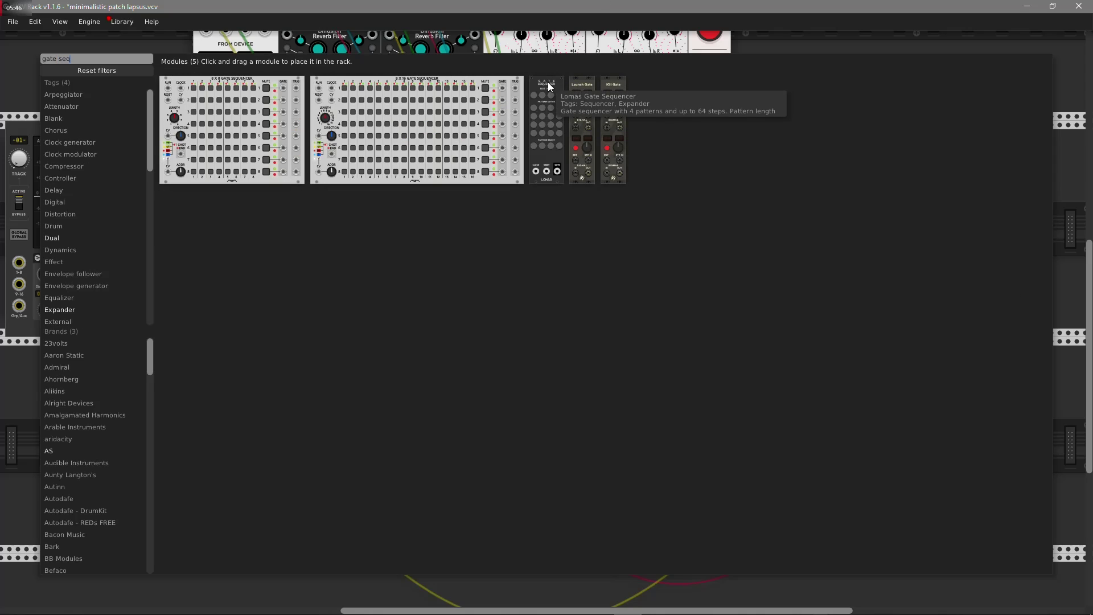
drag(550, 87, 221, 337)
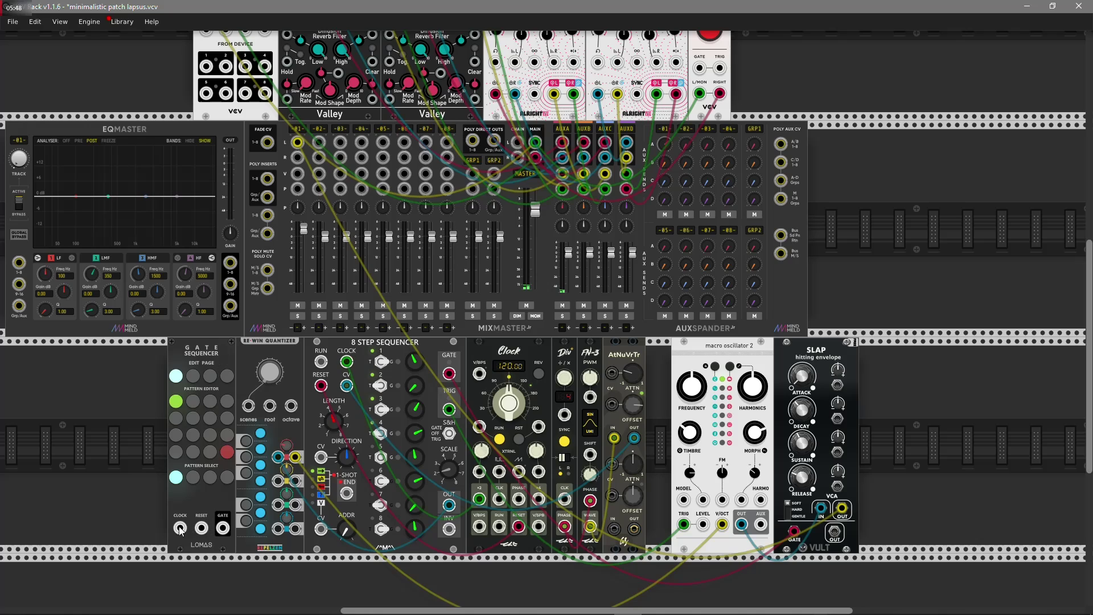
Clock and reset the Gate Sequencer from Clock, and replace the 8 Step Sequencer's RESET cable with one from the Gate Sequencer's GATE output.
drag(179, 527, 518, 527)
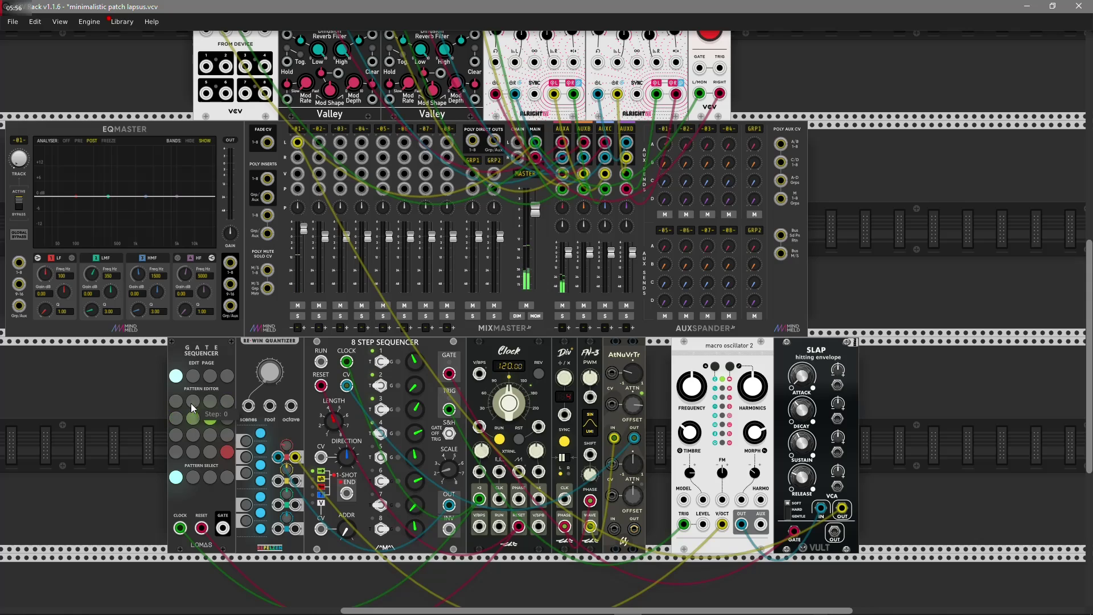
right_click(309, 386)
click(318, 382)
right_click(318, 384)
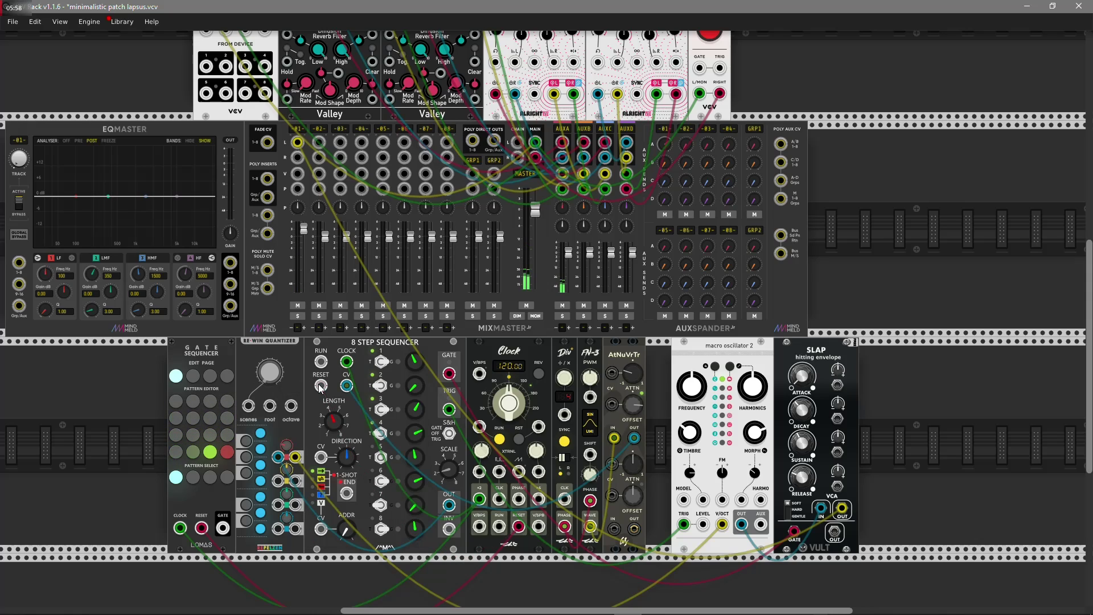
drag(320, 387, 222, 528)
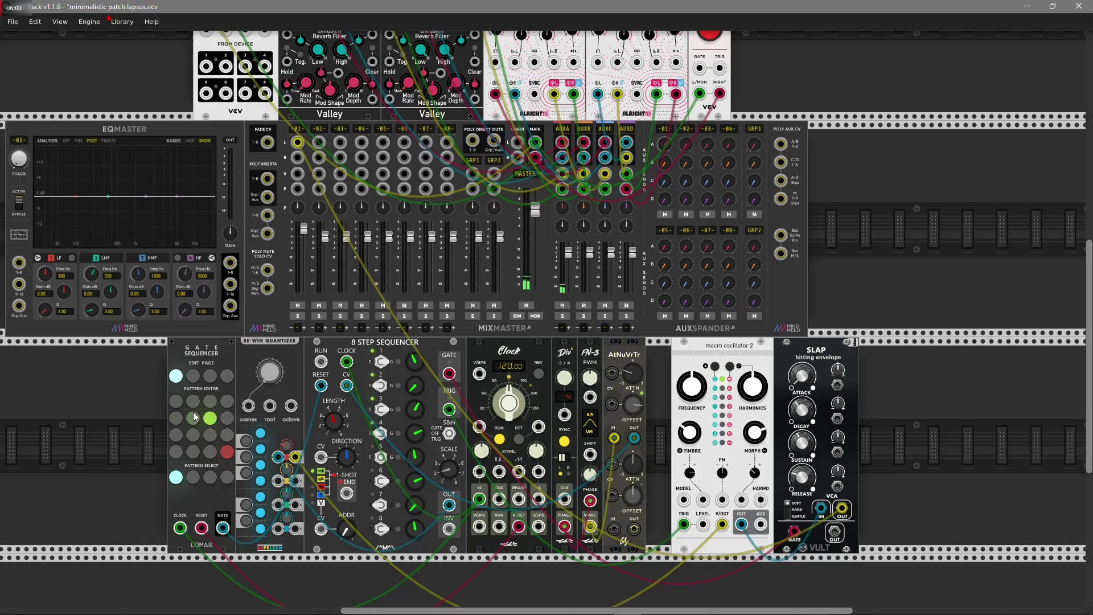
Activate steps 1, 6, 9 and 13 in the Gate Sequencer's pattern.
click(177, 402)
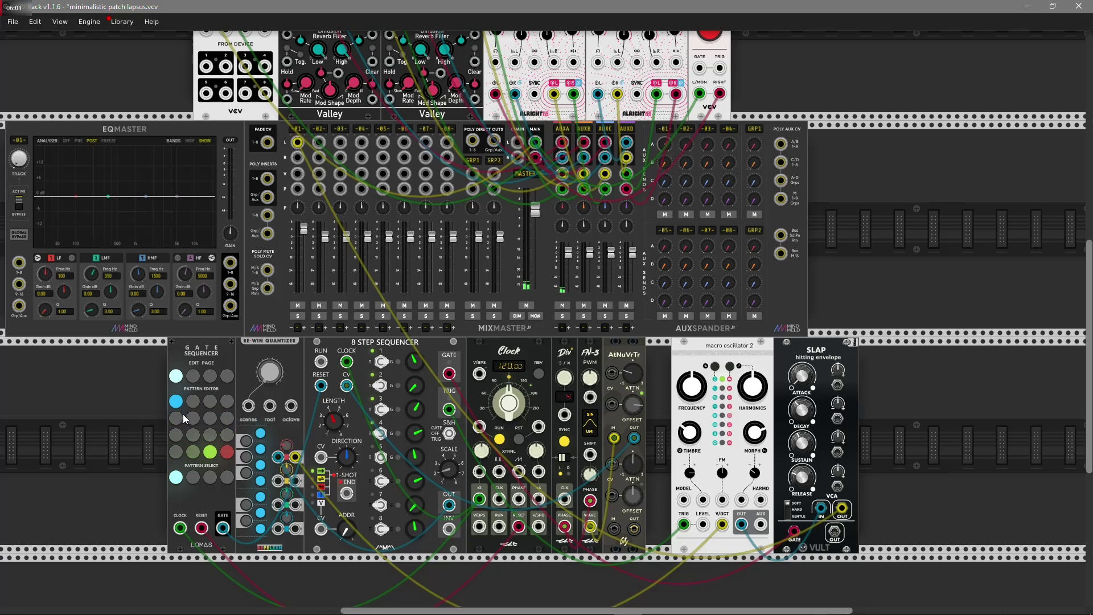
click(178, 434)
click(177, 451)
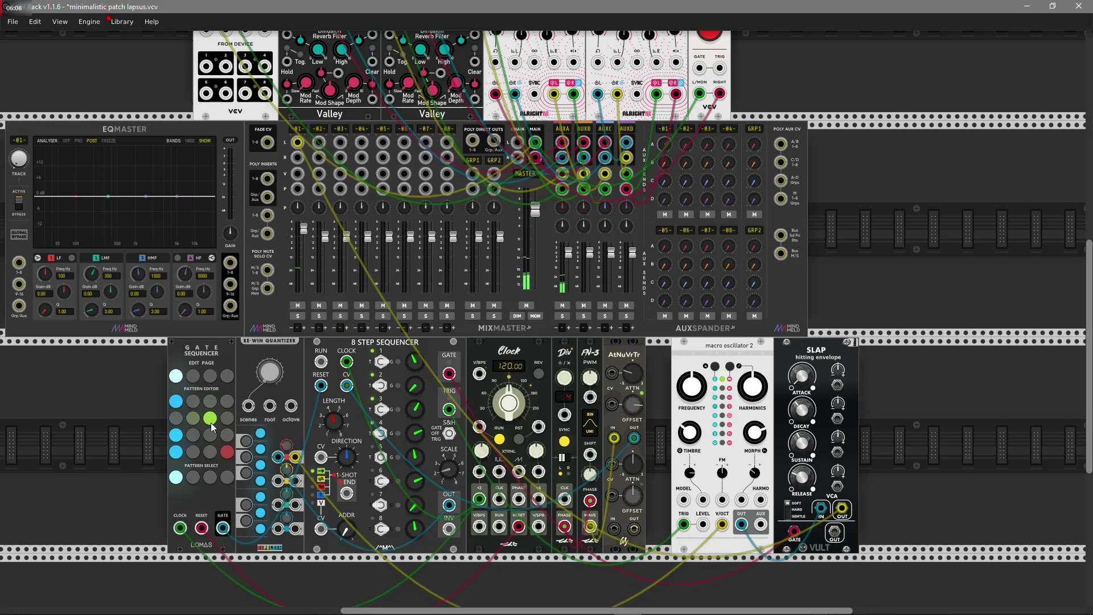
click(193, 418)
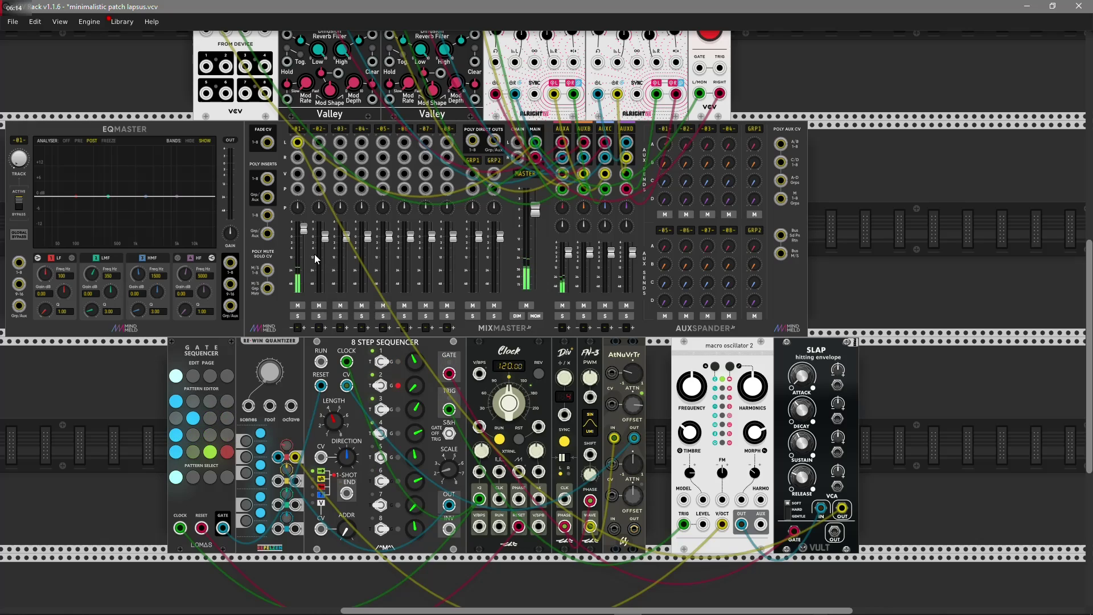
Raise mixer channel 1 slightly and tune the macro oscillator's morph, timbre at 0.455, harmonics and timbre modulation amount.
drag(303, 228, 304, 222)
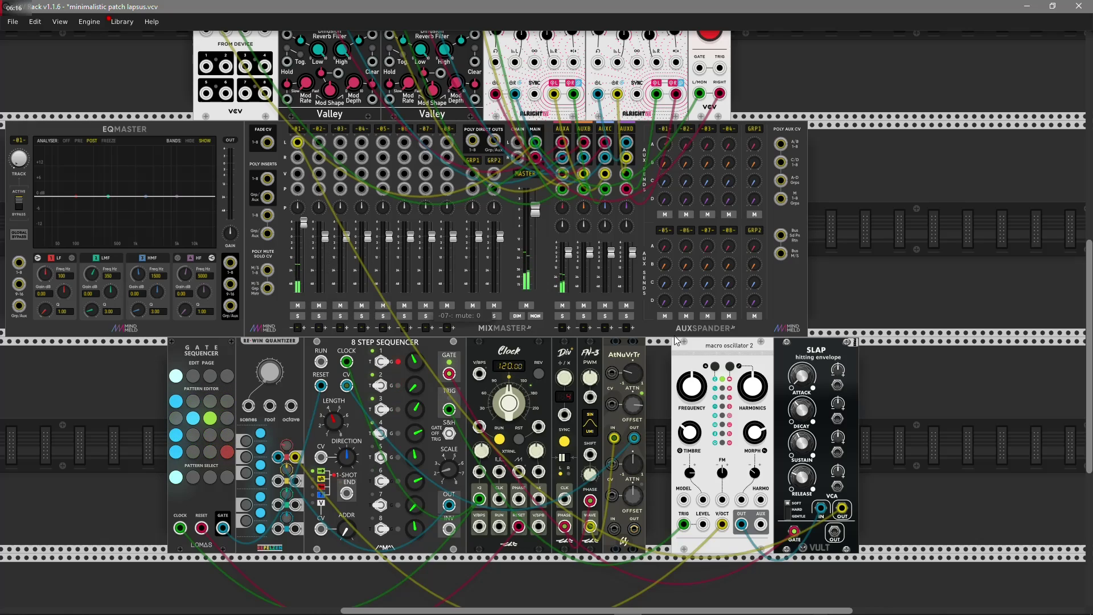
drag(754, 433, 754, 405)
drag(689, 433, 689, 375)
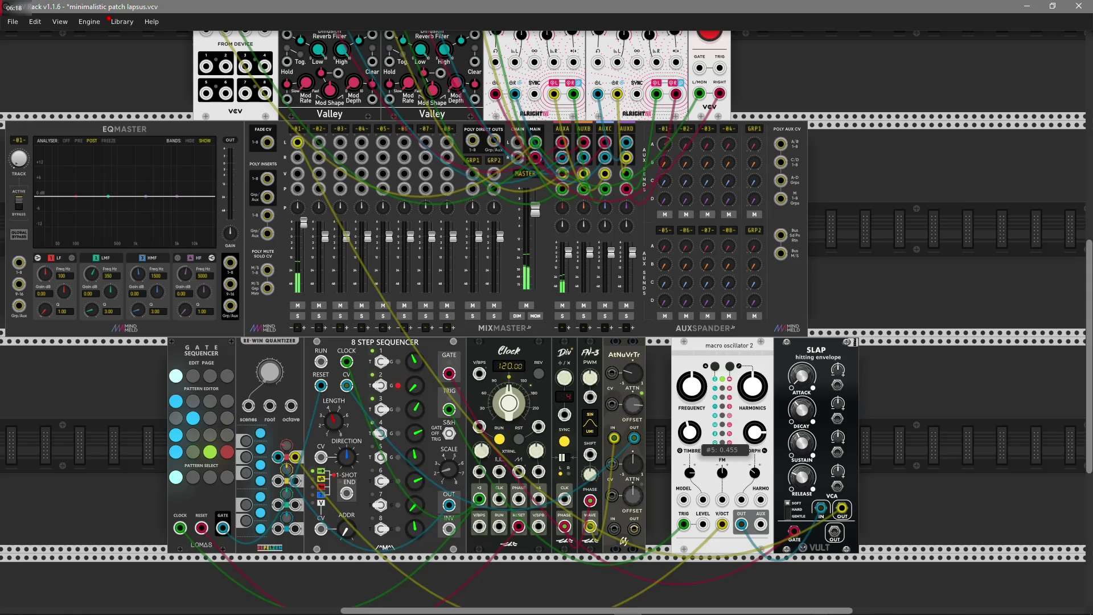
mouse_move(762, 398)
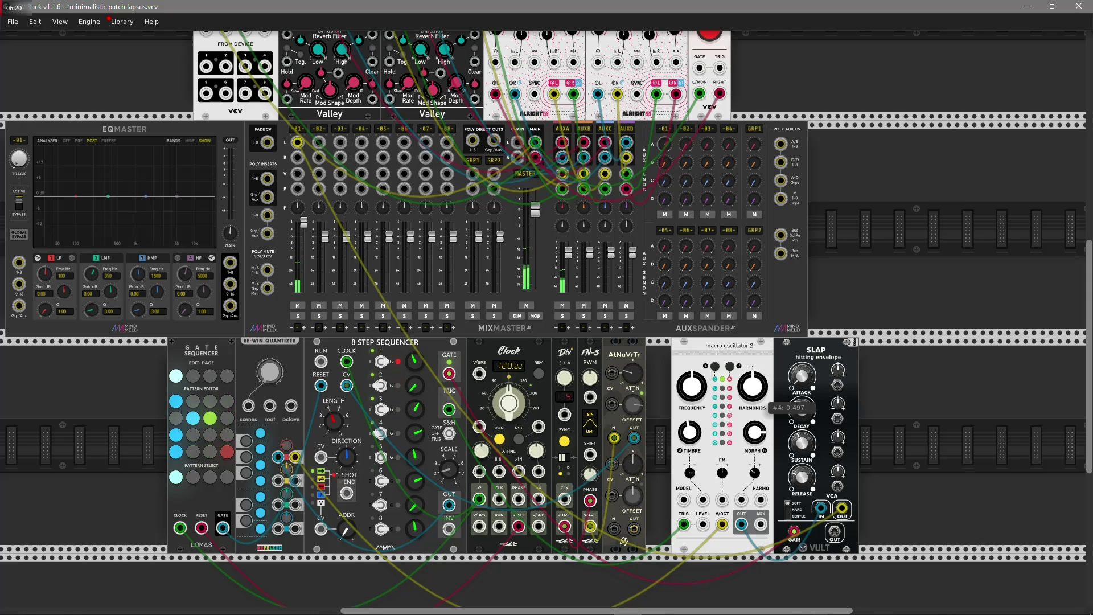
mouse_move(756, 397)
mouse_down()
mouse_move(755, 415)
mouse_move(755, 392)
mouse_up()
drag(689, 473, 689, 495)
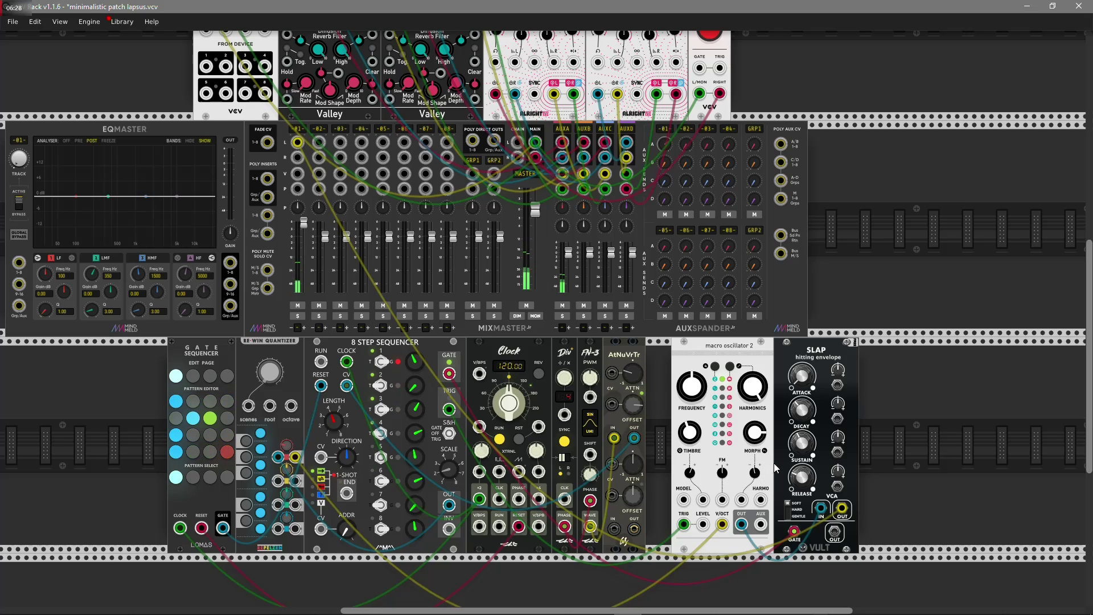
Patch the first Chronoblob delay's SYNC input to the Clock module's CLK output.
mouse_move(803, 380)
scroll(369, 199, up, 4)
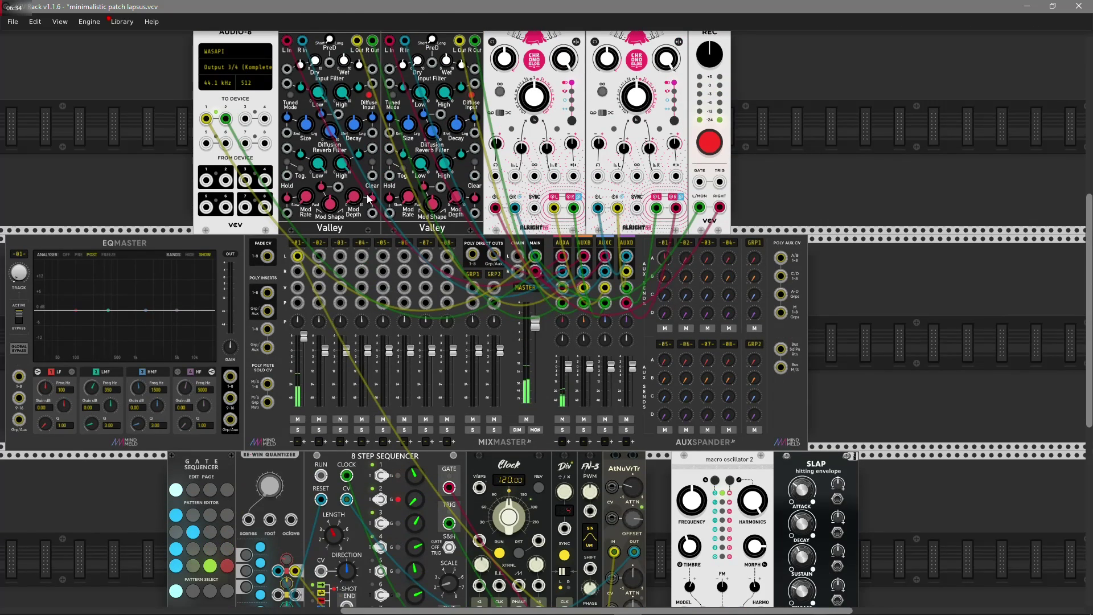
mouse_move(357, 203)
drag(537, 210, 498, 519)
scroll(607, 334, up, 3)
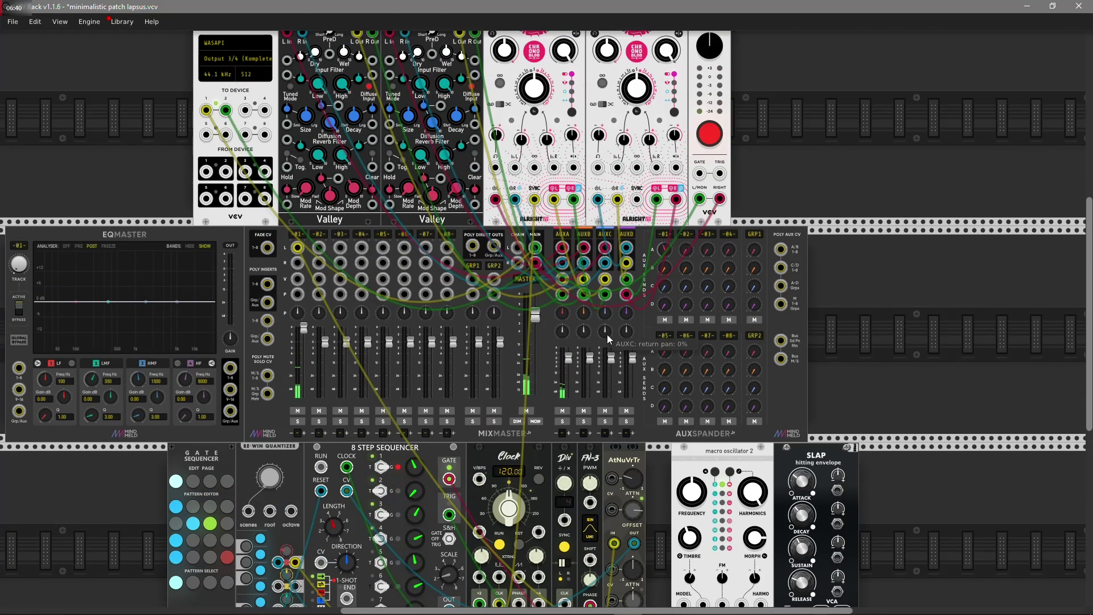
Raise mixer channel 1's send to aux C and fine-tune the first Chronoblob delay.
drag(664, 267, 664, 227)
drag(666, 287, 661, 136)
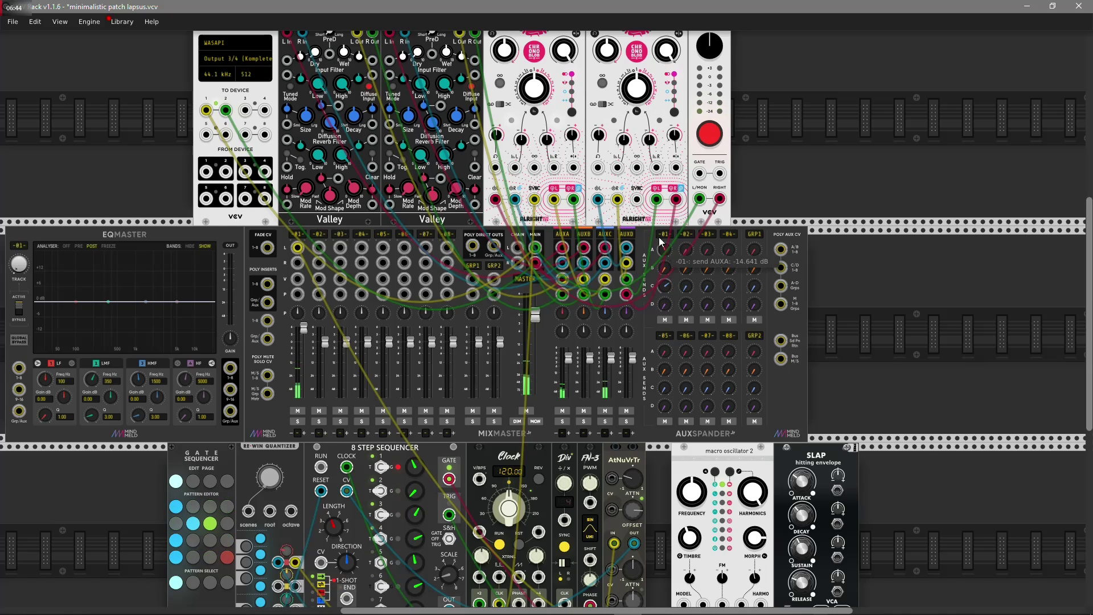
drag(544, 138, 544, 132)
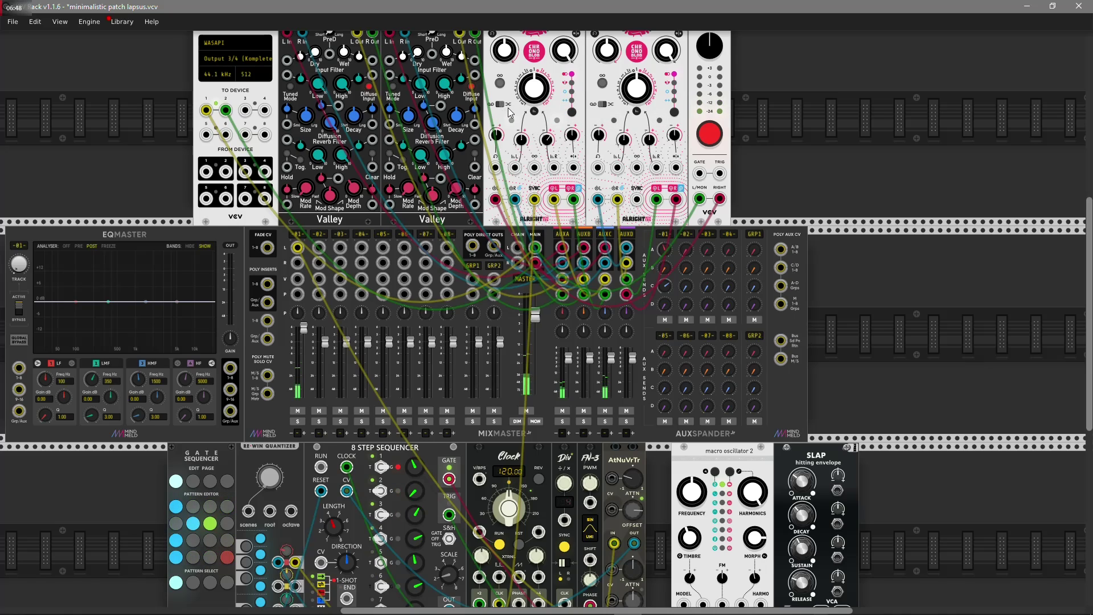
Patch AtNuVrTr's channel 2 output into the 8 Step Sequencer's direction CV and raise the channel 2 offset.
scroll(882, 313, down, 4)
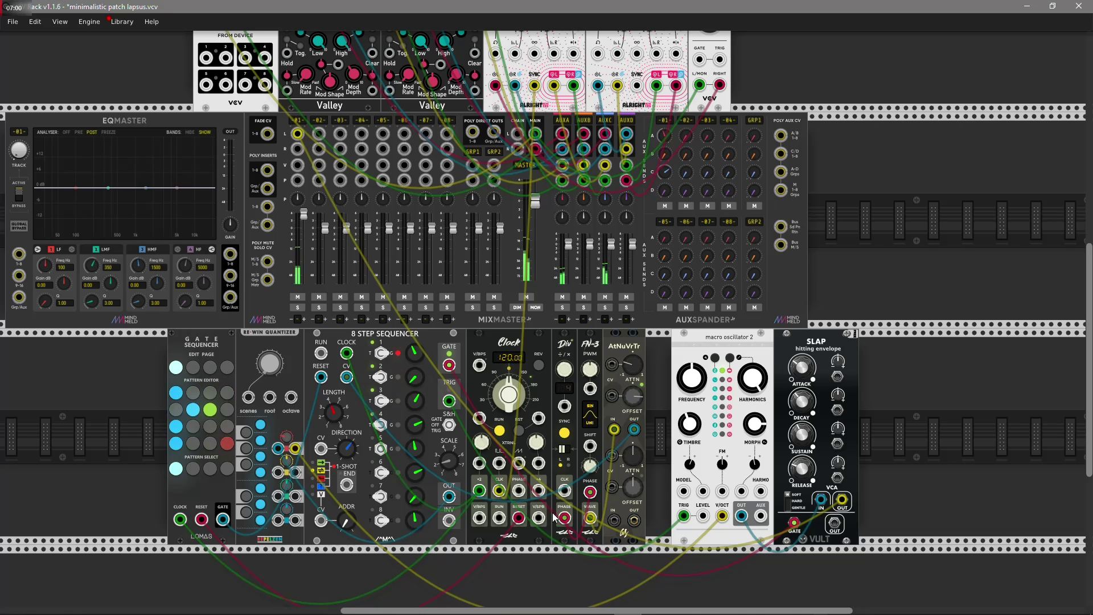
drag(620, 531, 321, 449)
drag(634, 487, 632, 450)
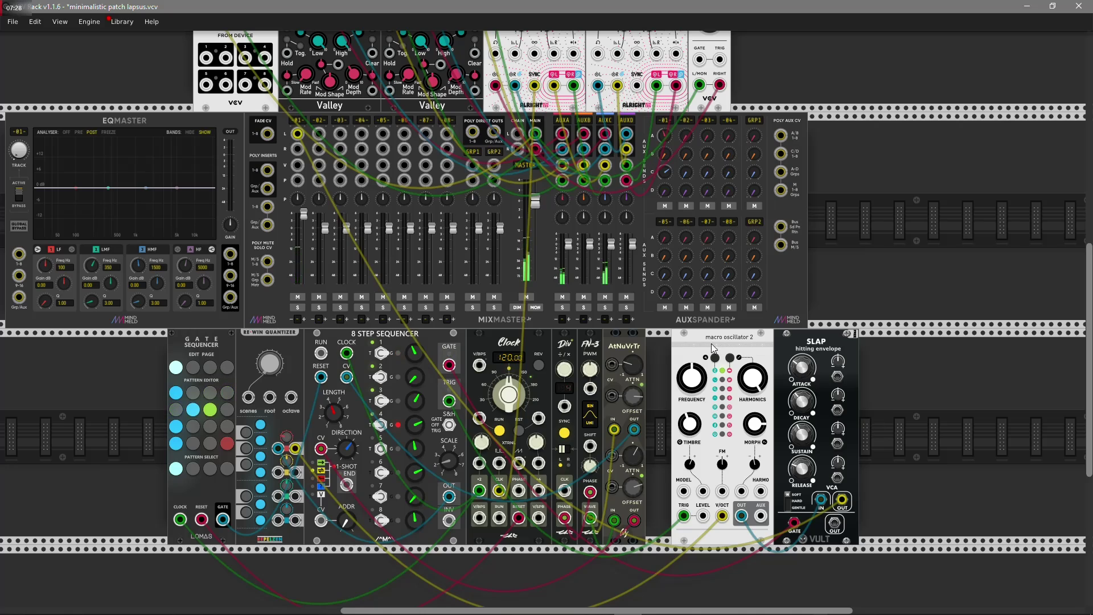
Open the module library for adding a module in the empty space after SLAP.
right_click(866, 418)
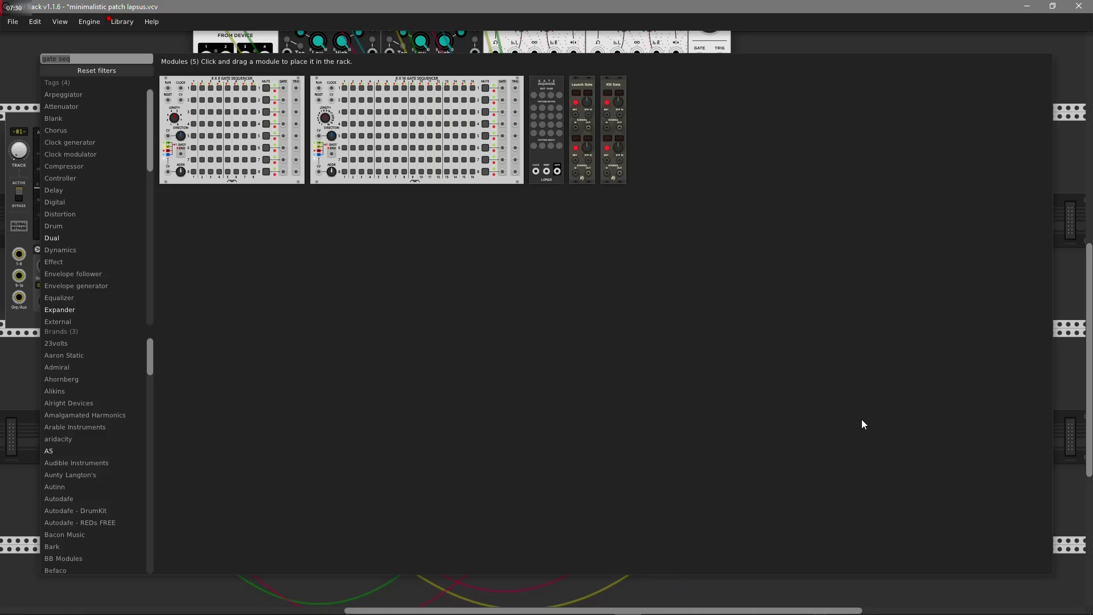
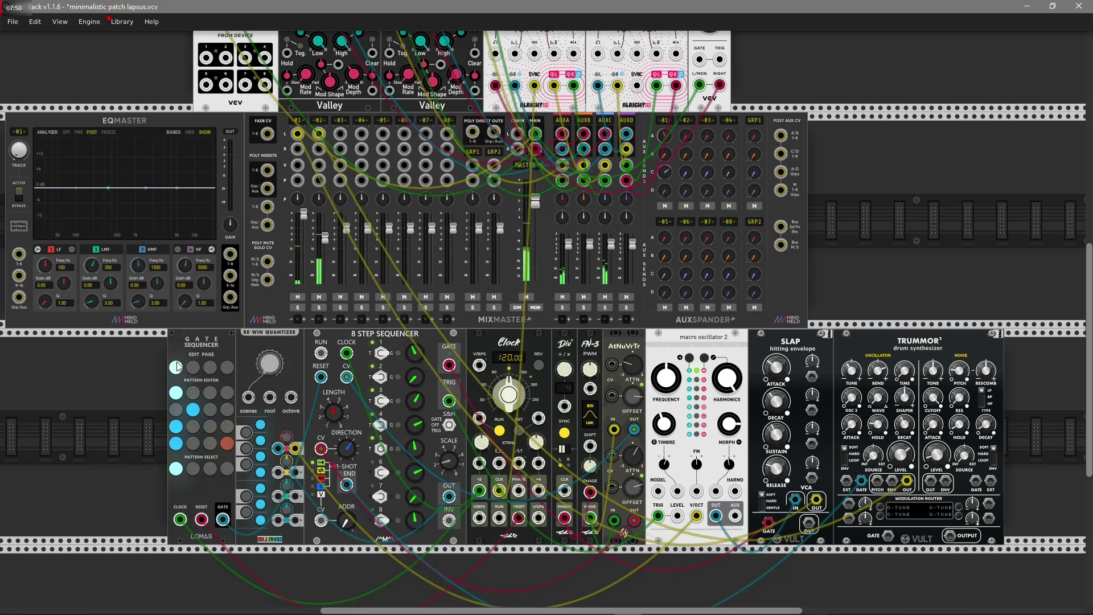
Lower the macro oscillator 2's MORPH and slightly raise its TIMBRE.
mouse_move(727, 422)
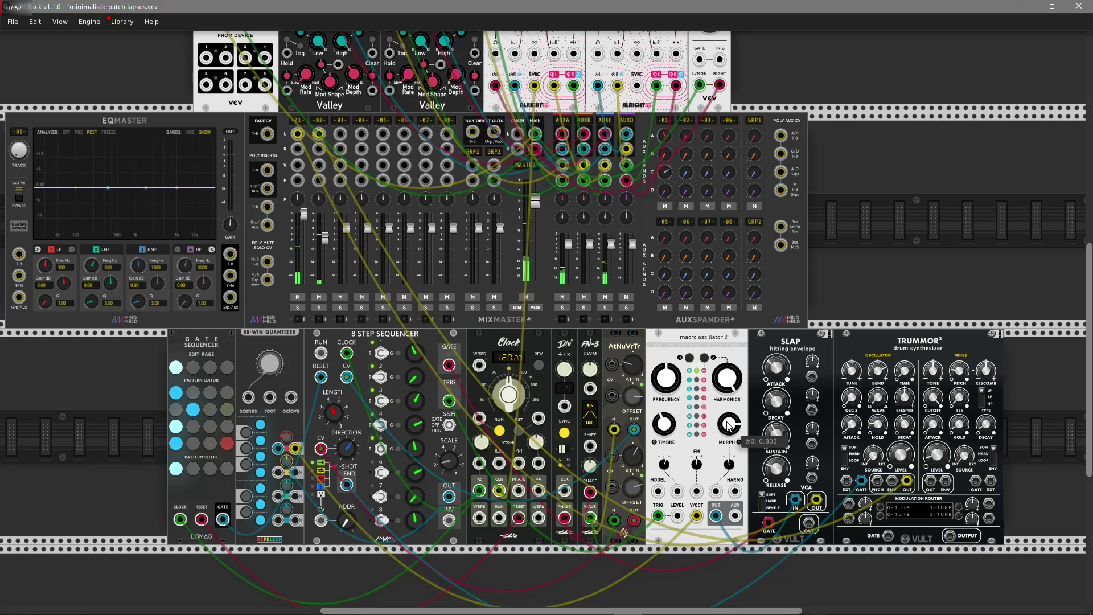
drag(728, 425, 728, 453)
drag(664, 424, 664, 417)
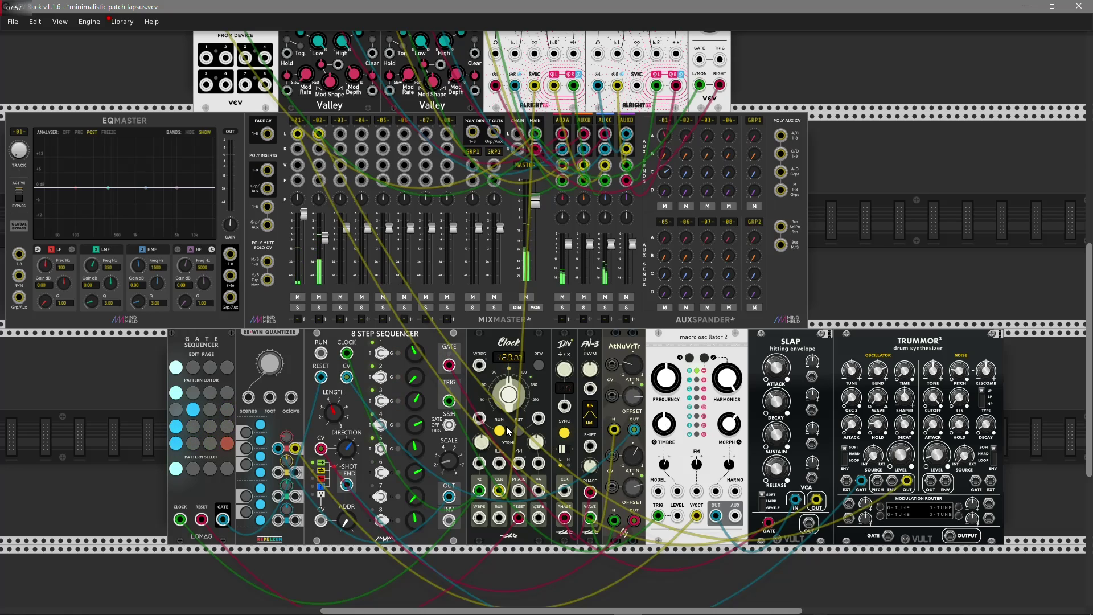
Duplicate macro oscillator 2 before the Gate Sequencer, feeding V/OCT from the 8 Step Sequencer's INV output through the quantizer and TRIG from its TRIG output.
scroll(462, 526, down, 2)
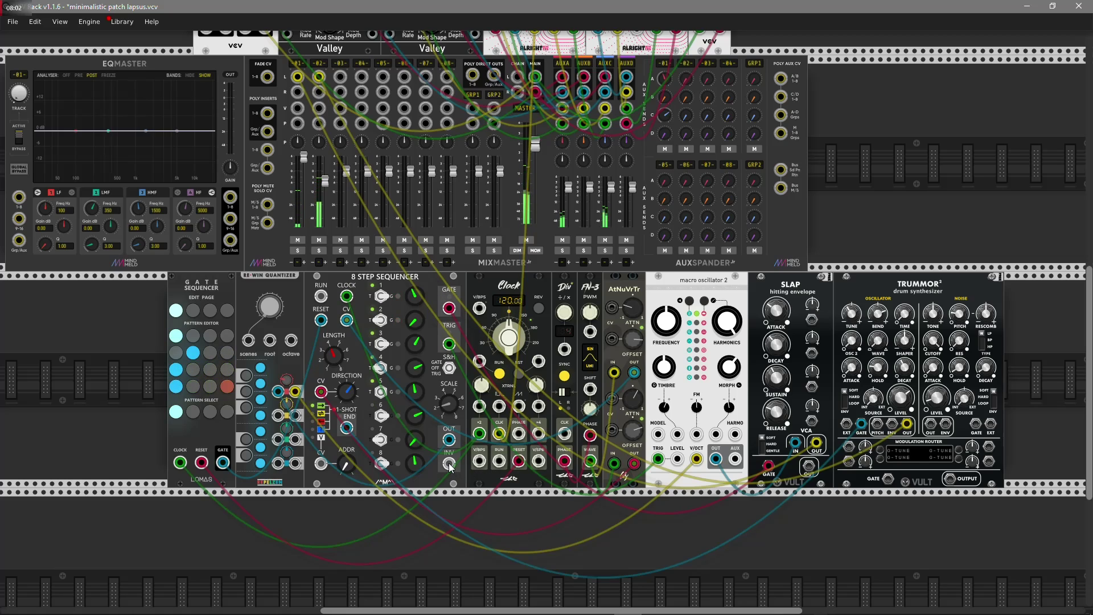
drag(449, 466, 279, 415)
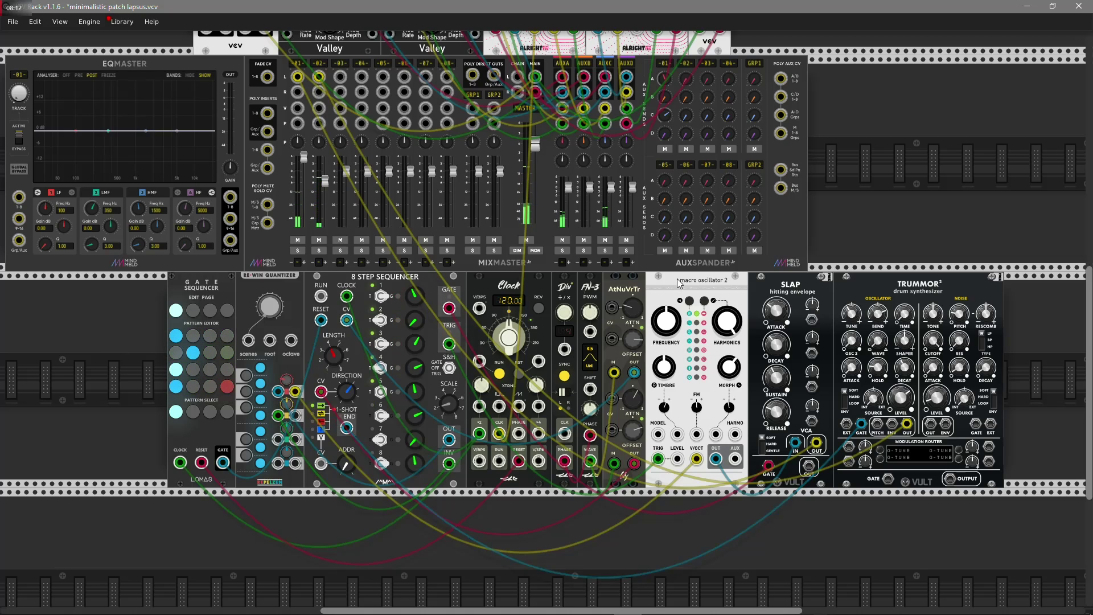
key(ctrl+d)
drag(832, 69, 90, 286)
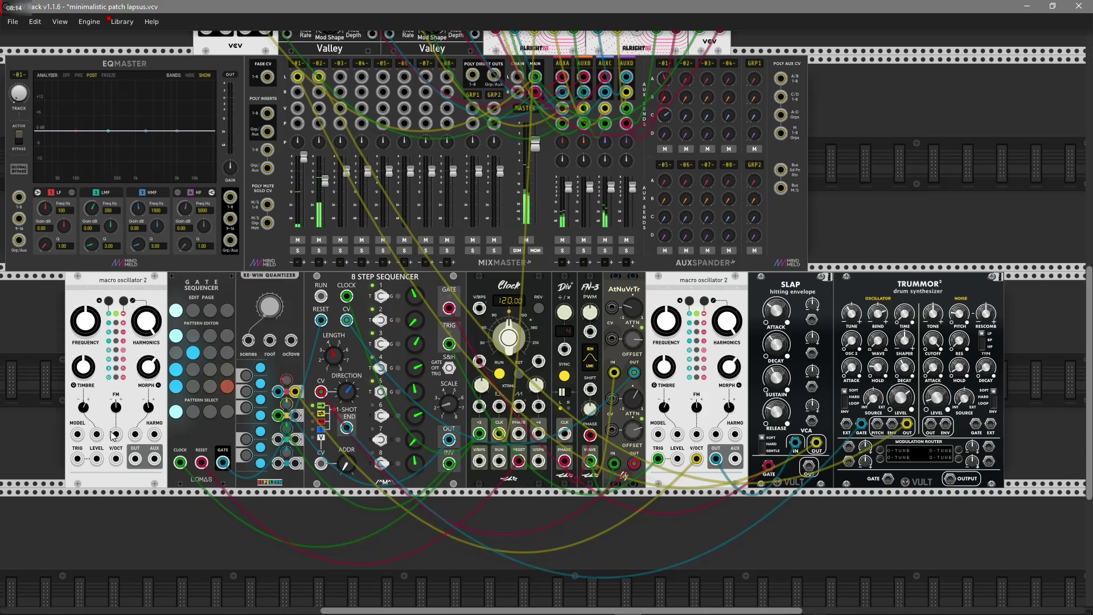
drag(77, 458, 296, 418)
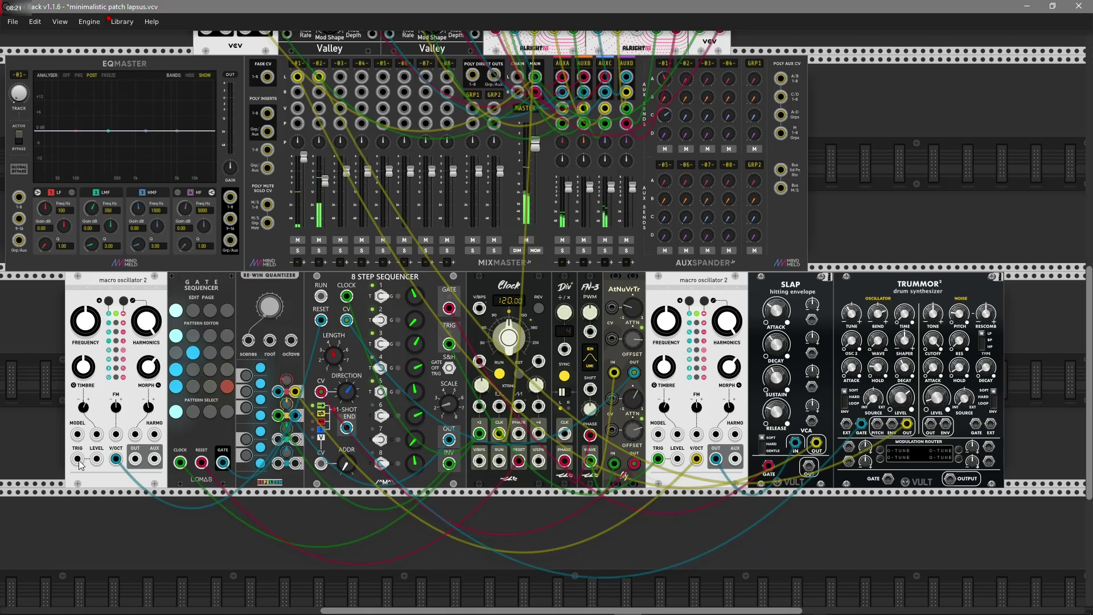
drag(78, 458, 450, 344)
Duplicate SLAP beside AUXSPANDER and route the new oscillator's OUT through its VCA into mixer channel 3, gated by the 8 Step Sequencer's GATE output.
key(ctrl+d)
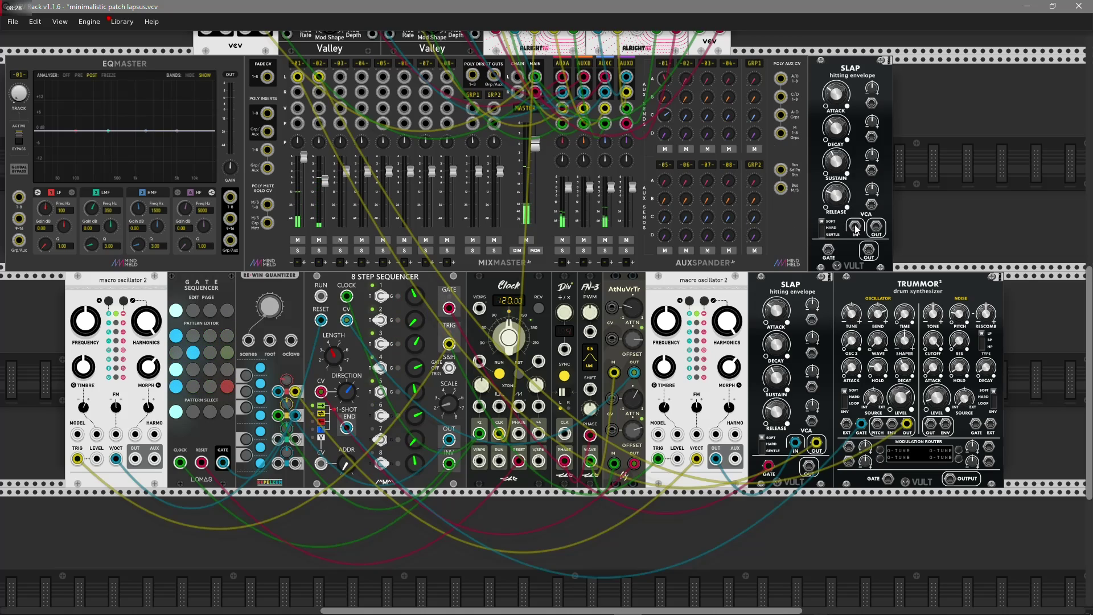
drag(854, 226, 135, 459)
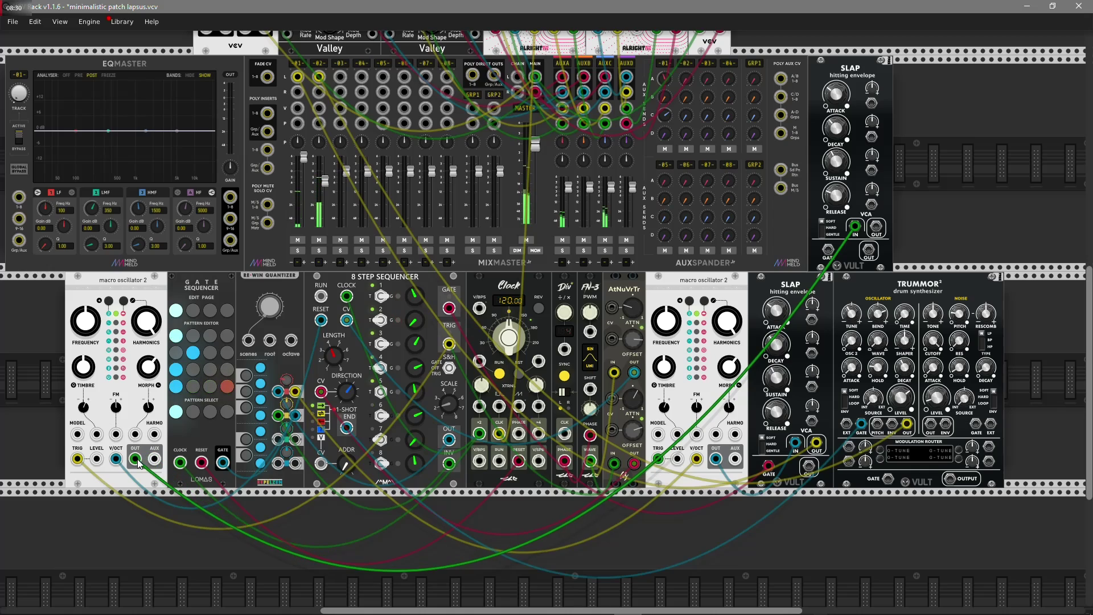
drag(828, 250, 449, 308)
drag(877, 231, 340, 76)
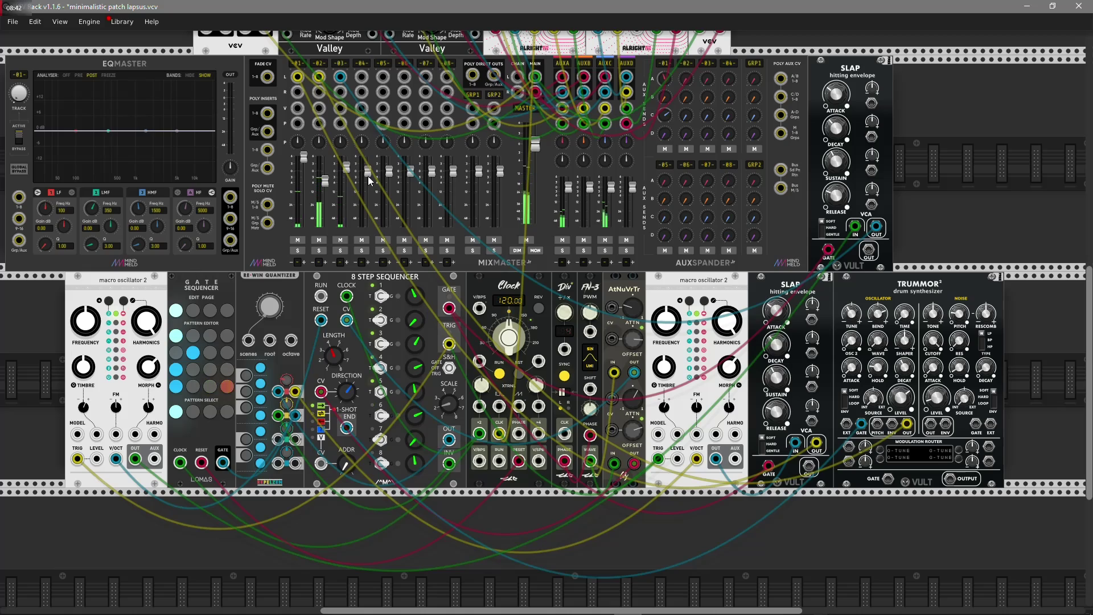
Adjust the pan in the mixer and fine-tune the new oscillator's MORPH knob and its CV attenuverter.
drag(297, 141, 297, 149)
drag(148, 407, 148, 410)
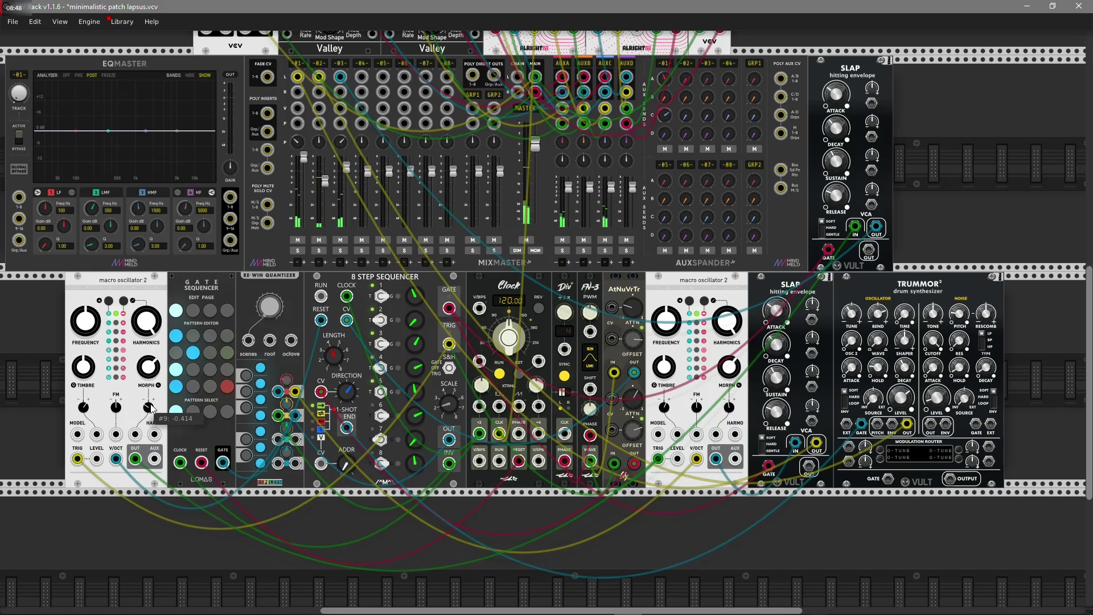
drag(148, 367, 83, 412)
Rebalance the levels of mixer channels 1 and 3, center channel 3's pan and adjust both channels' aux A sends.
drag(347, 169, 303, 166)
mouse_move(148, 330)
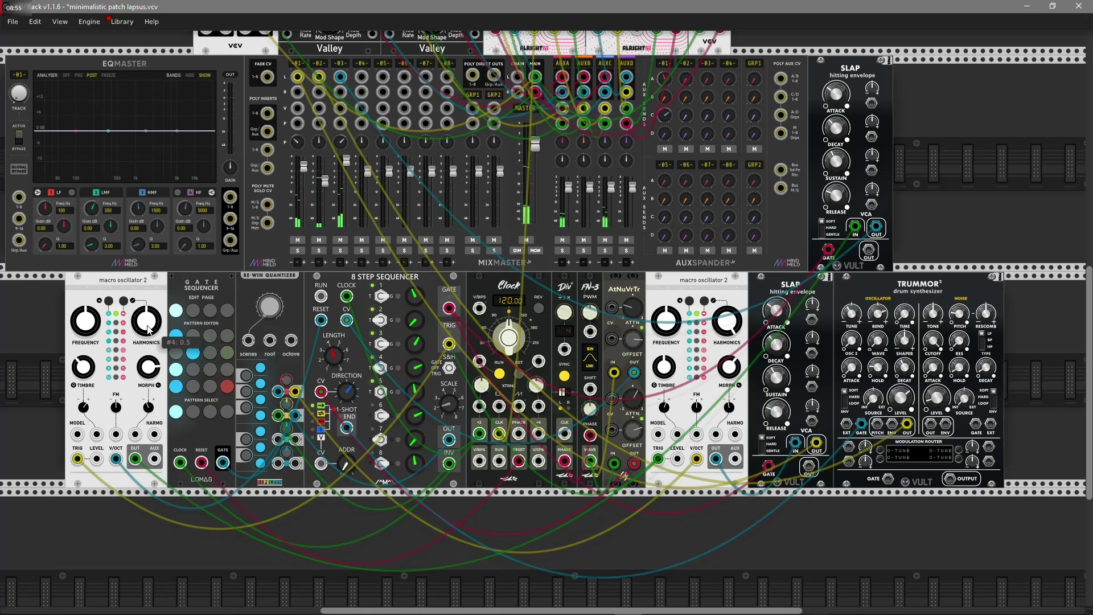
drag(341, 144, 342, 145)
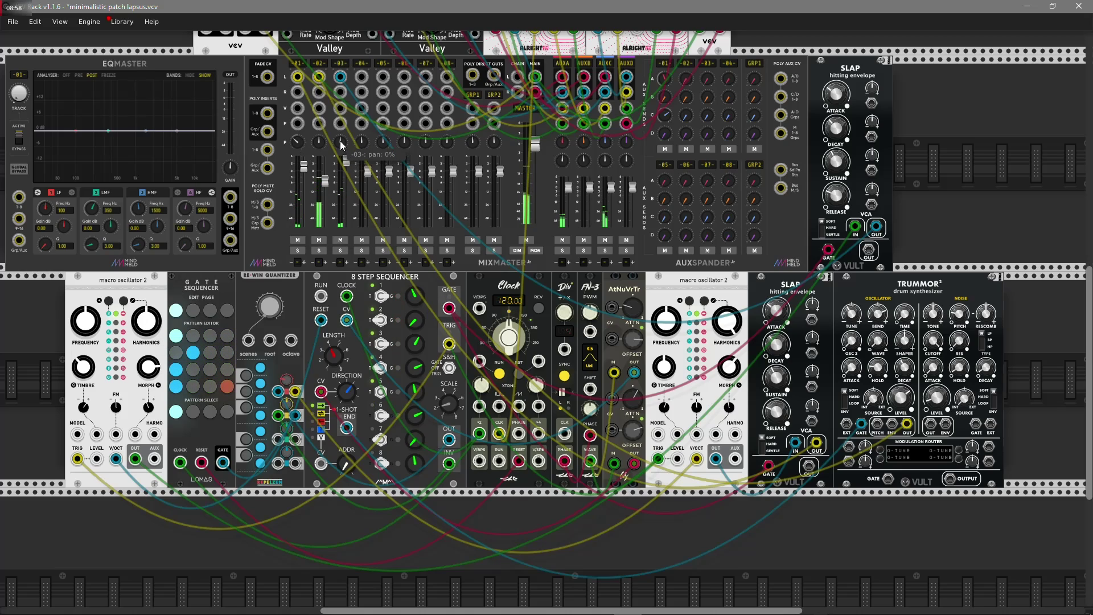
drag(707, 80, 664, 85)
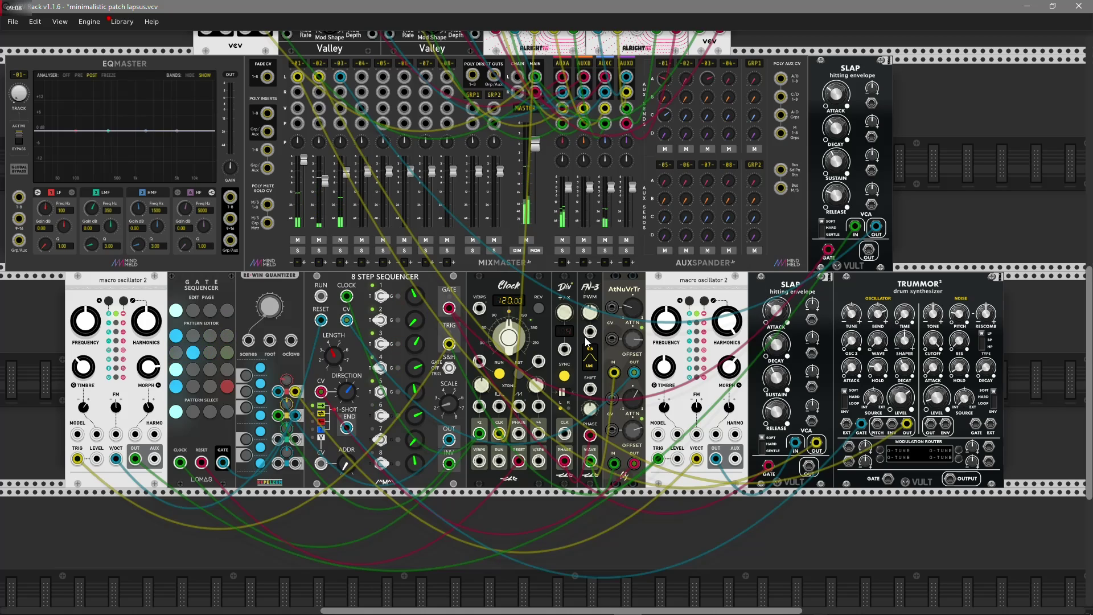
Patch a Clock module output into TRUMMOR²'s noise GATE and the noise OUT into mixer channel 4.
drag(539, 436, 975, 424)
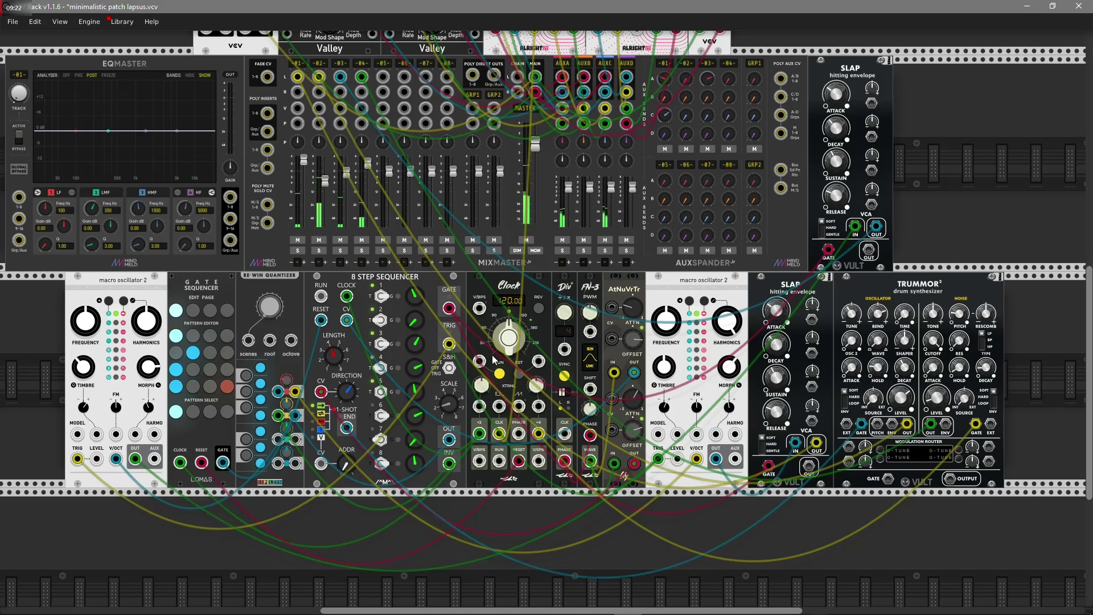
click(449, 369)
Duplicate the 8 Step Sequencer below the original and patch its CLOCK and RESET inputs to the Clock module's outputs.
key(ctrl+d)
scroll(360, 409, down, 3)
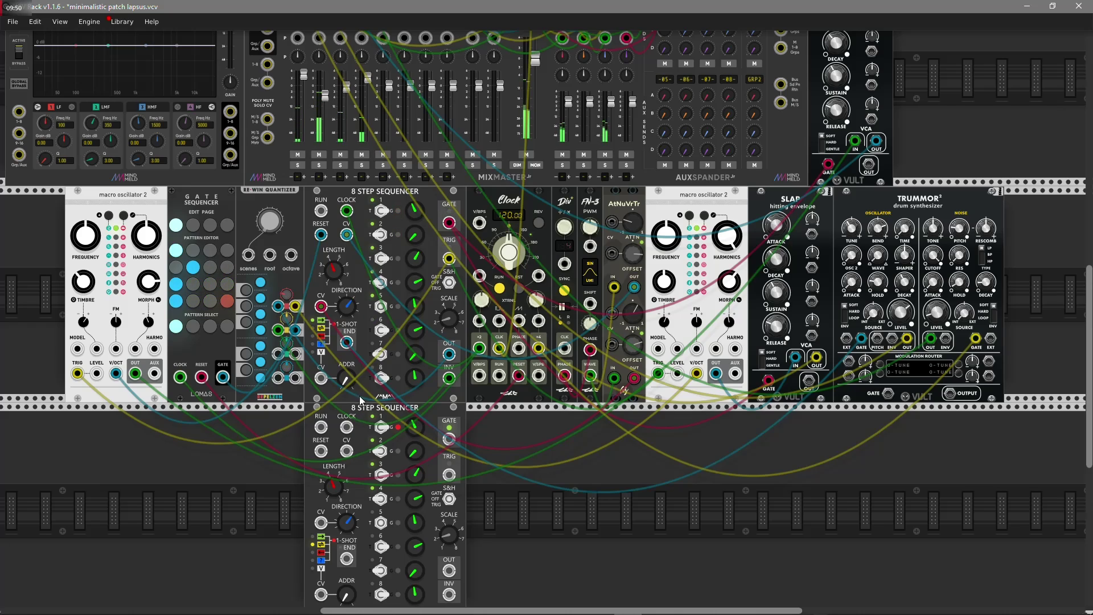
drag(346, 427, 479, 348)
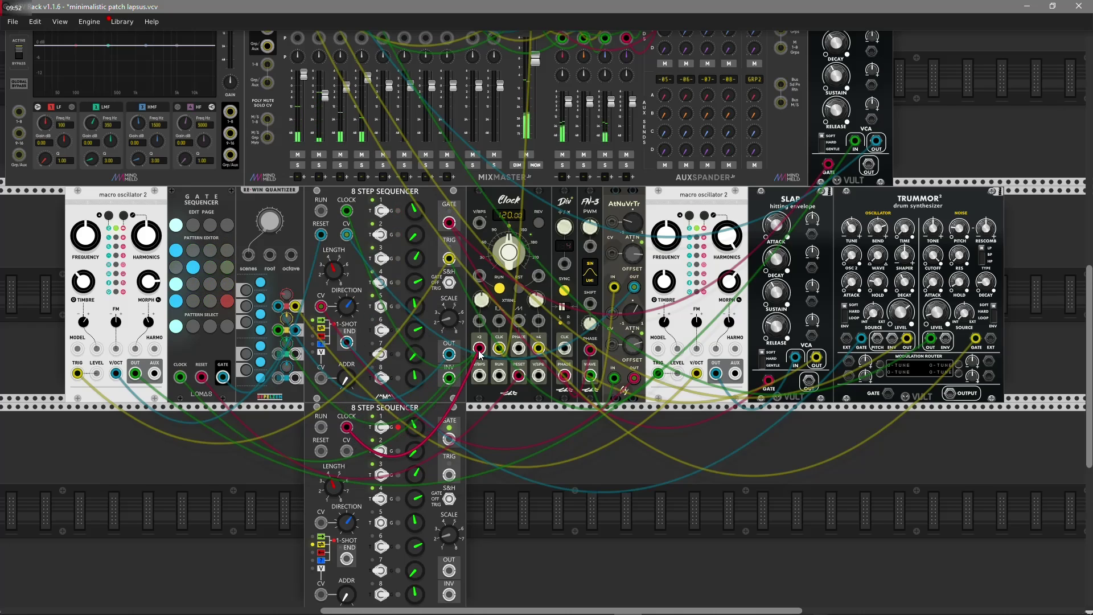
drag(321, 451, 518, 376)
Sweep the lower 8 Step Sequencer's ADDR knob in address mode, and unplug and repatch its CLOCK cable.
scroll(514, 439, down, 2)
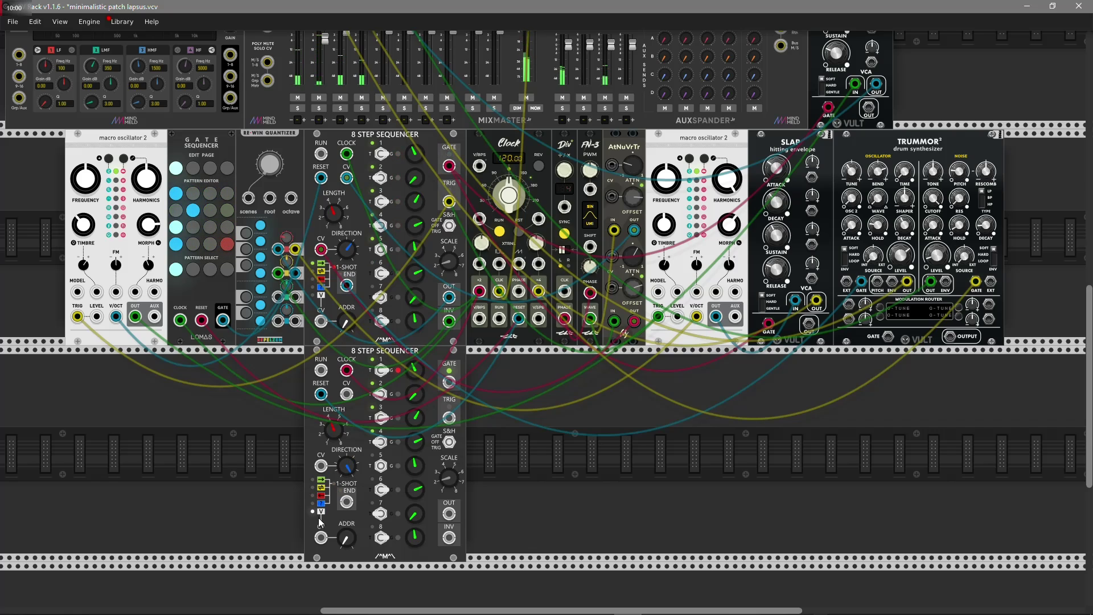
drag(346, 535, 346, 476)
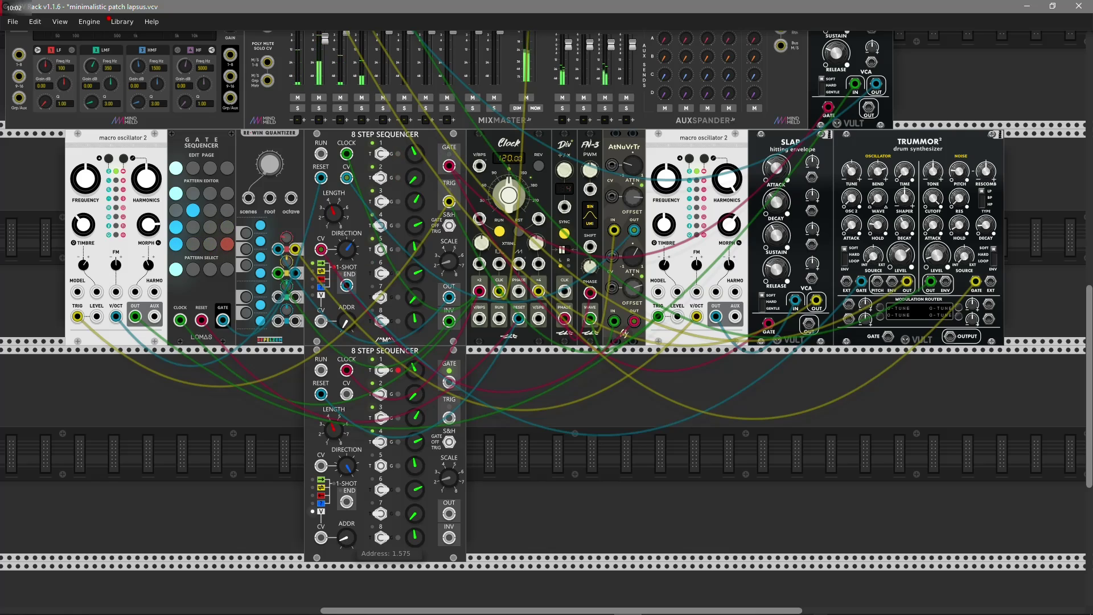
drag(346, 529, 346, 541)
drag(345, 537, 346, 515)
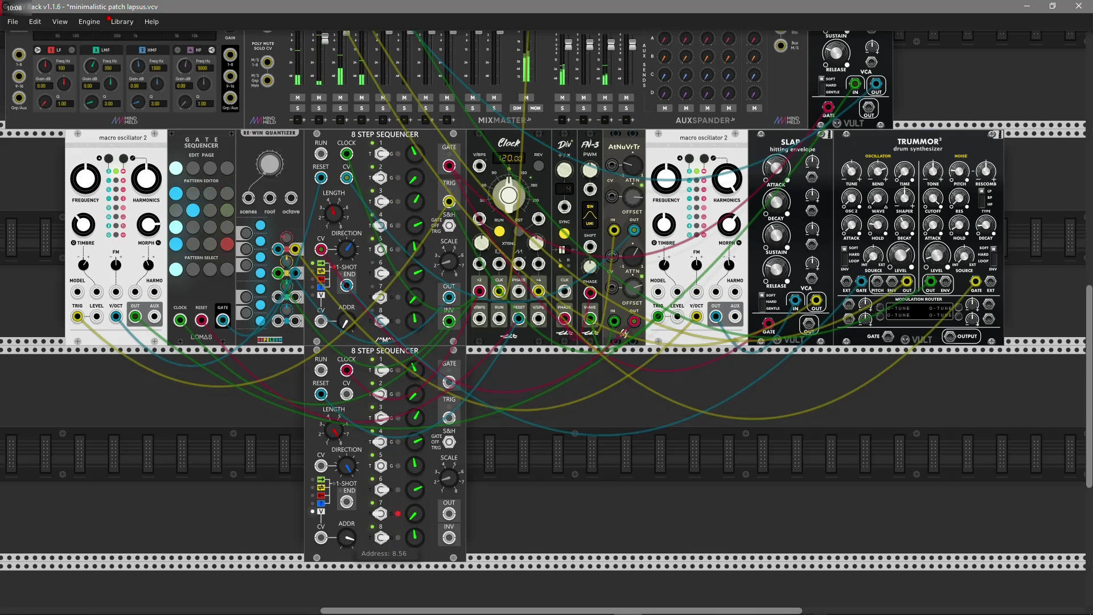
drag(346, 537, 346, 544)
drag(346, 537, 345, 542)
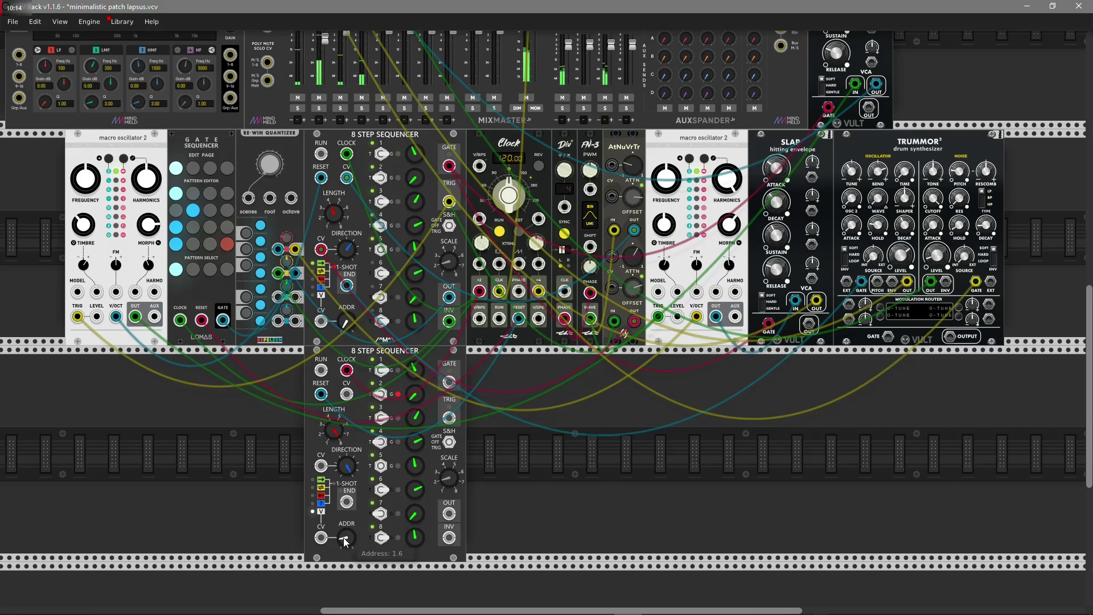
drag(351, 375, 350, 488)
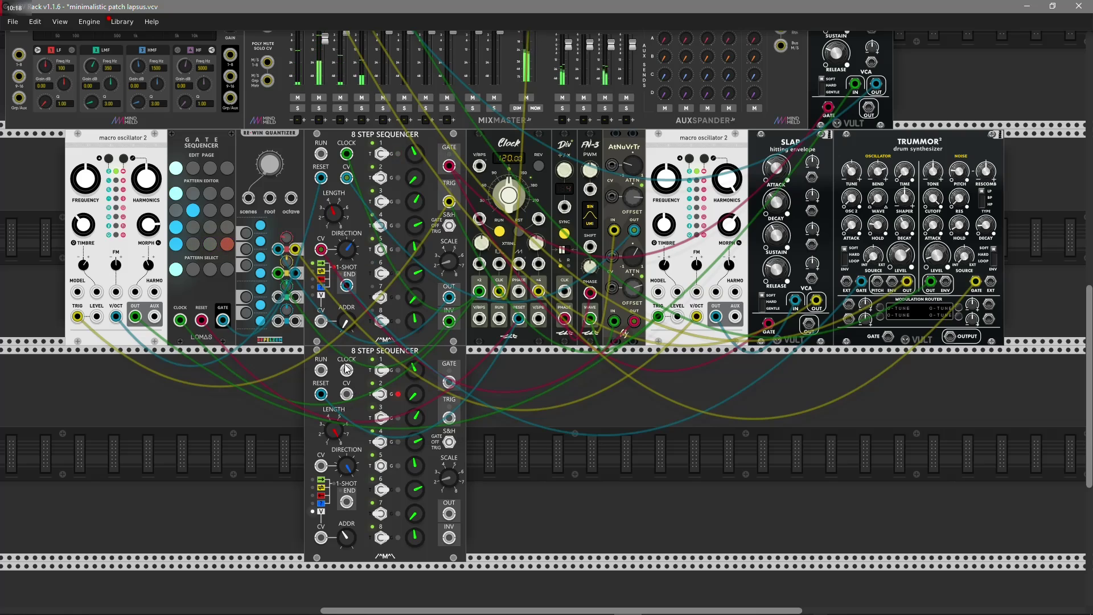
drag(346, 370, 480, 295)
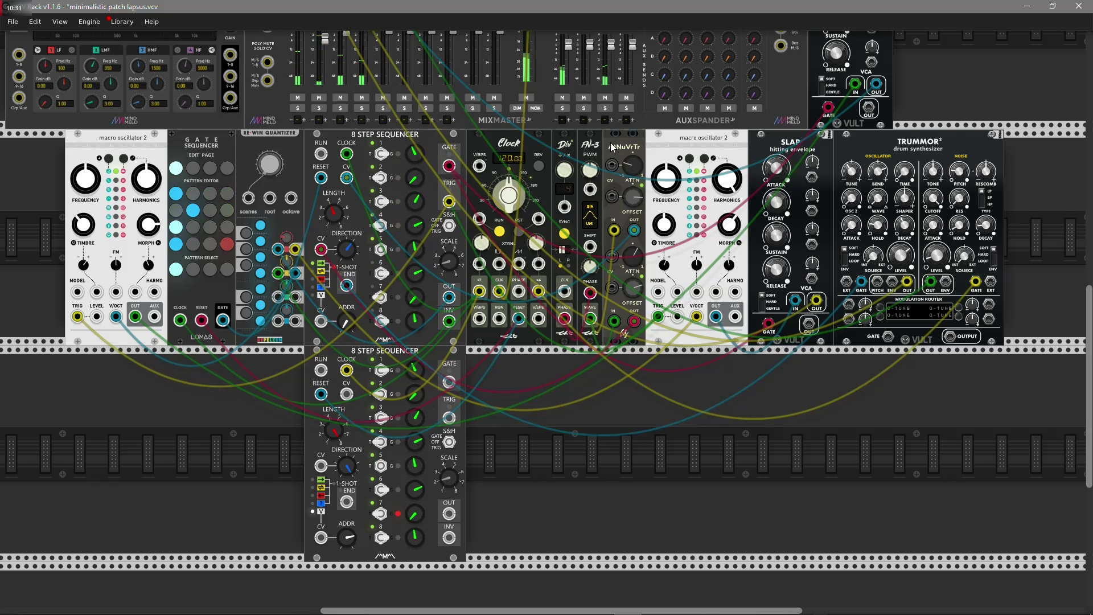
Duplicate Div with a value of 8 and FN-3 beside the originals, and patch the new FN-3's output into the lower sequencer's address CV.
ctrl+drag(587, 142, 589, 169)
key(ctrl+d)
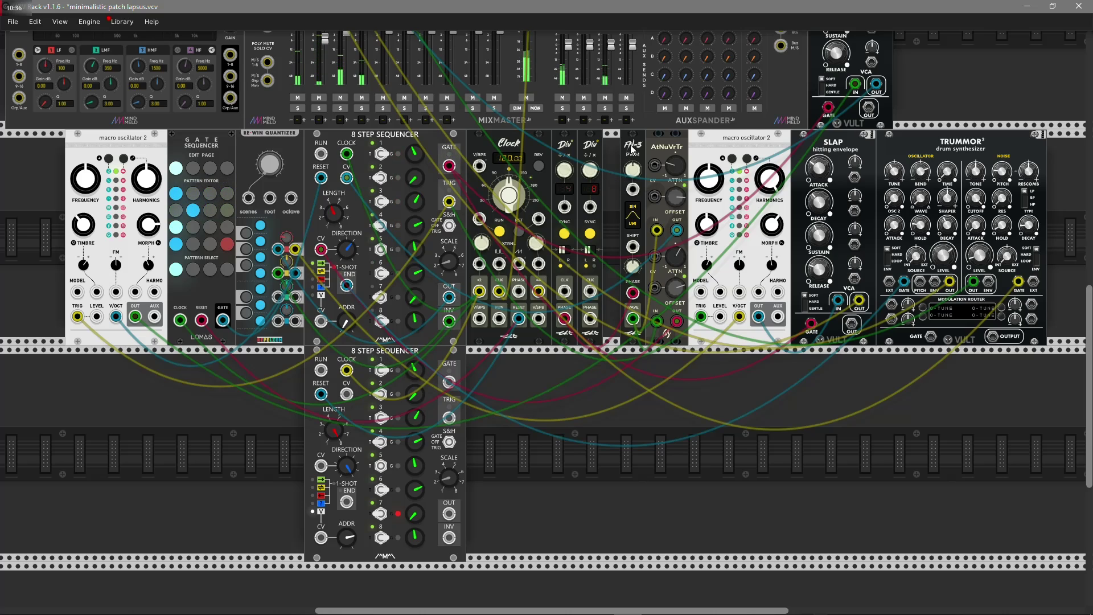
drag(622, 151, 692, 150)
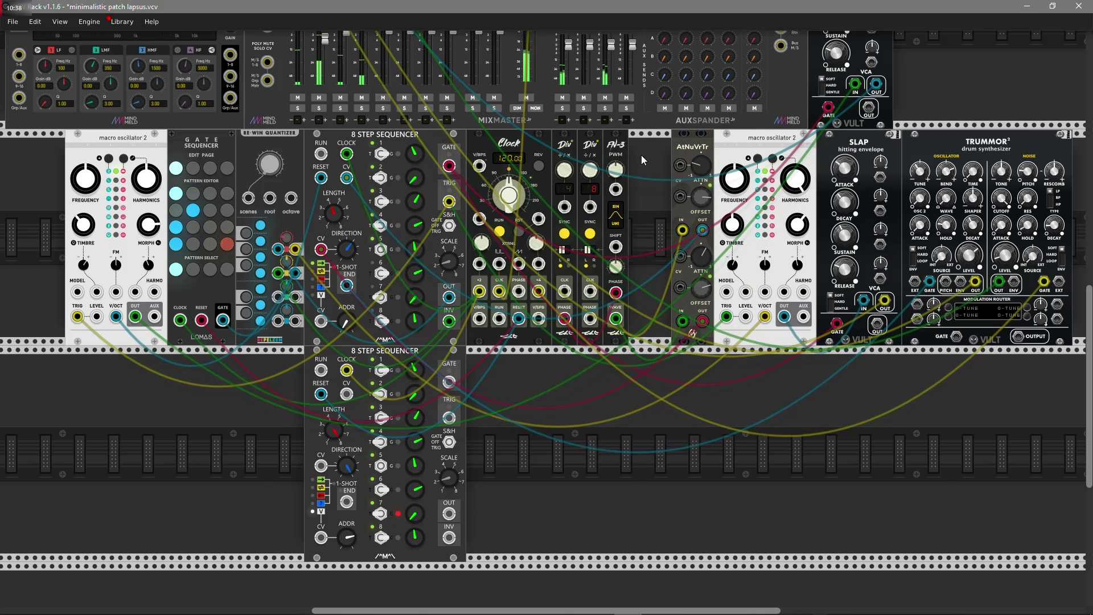
key(ctrl+d)
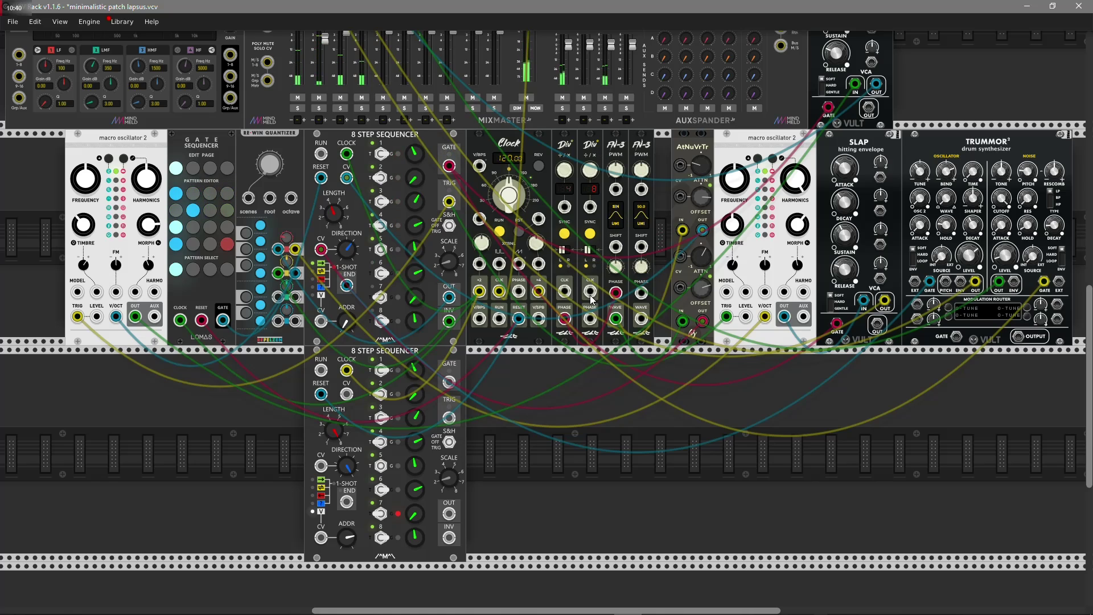
drag(641, 319, 324, 540)
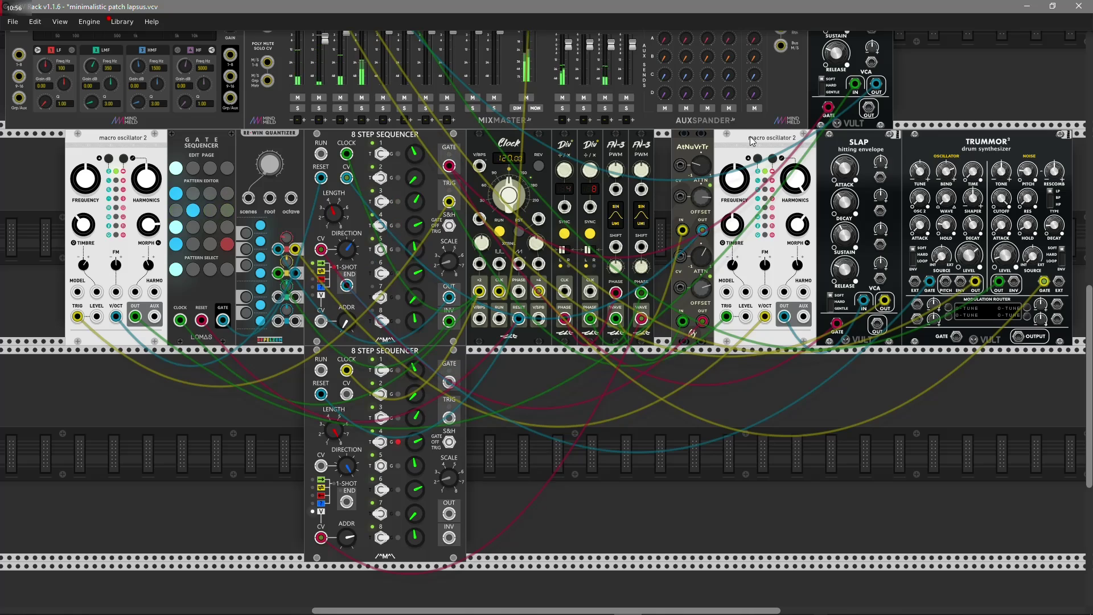
Duplicate macro oscillator 2 beside the lower sequencer, patching its TRIG from the sequencer's TRIG output and its OUT into mixer channel 5.
key(ctrl+d)
drag(899, 80, 383, 88)
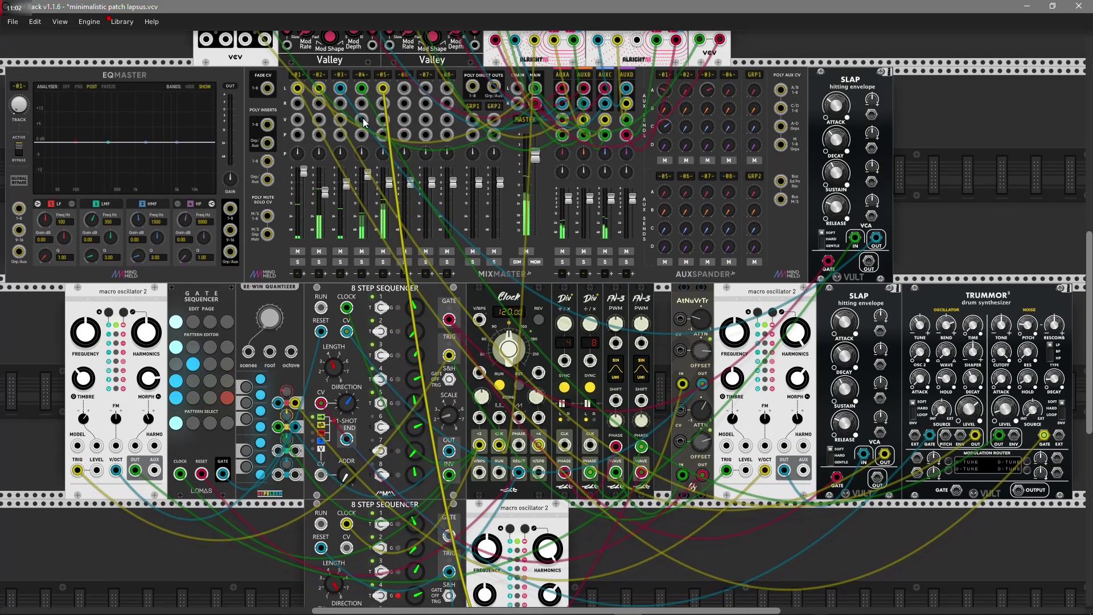
scroll(599, 505, down, 5)
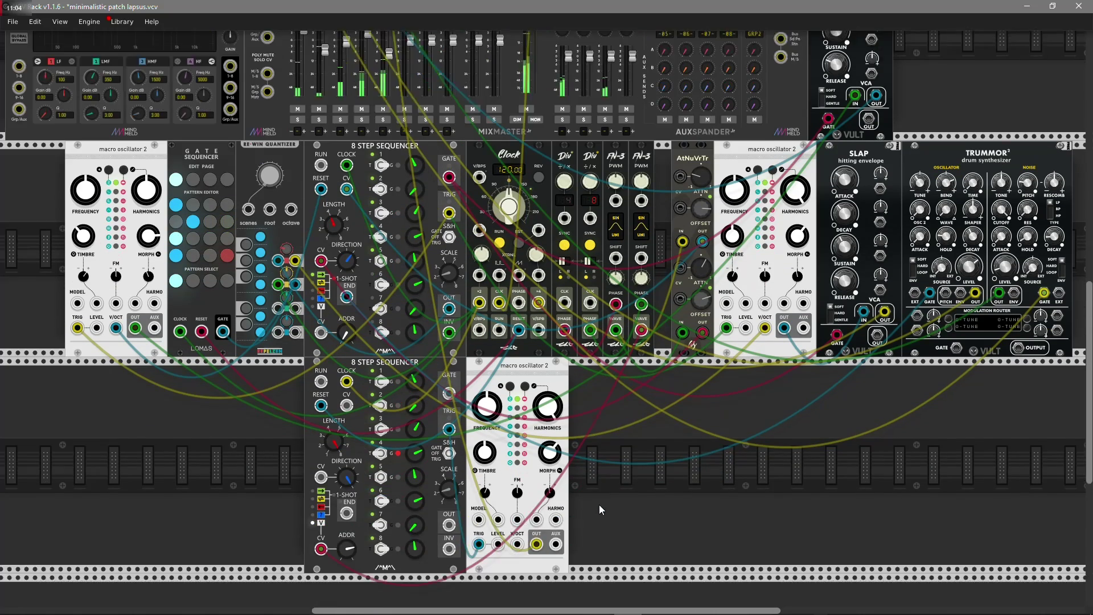
Route the lower sequencer's INV output through a free quantizer channel into the newest oscillator's V/OCT, and adjust that sequencer's SCALE.
drag(517, 458, 284, 227)
drag(278, 266, 277, 265)
drag(287, 235, 302, 238)
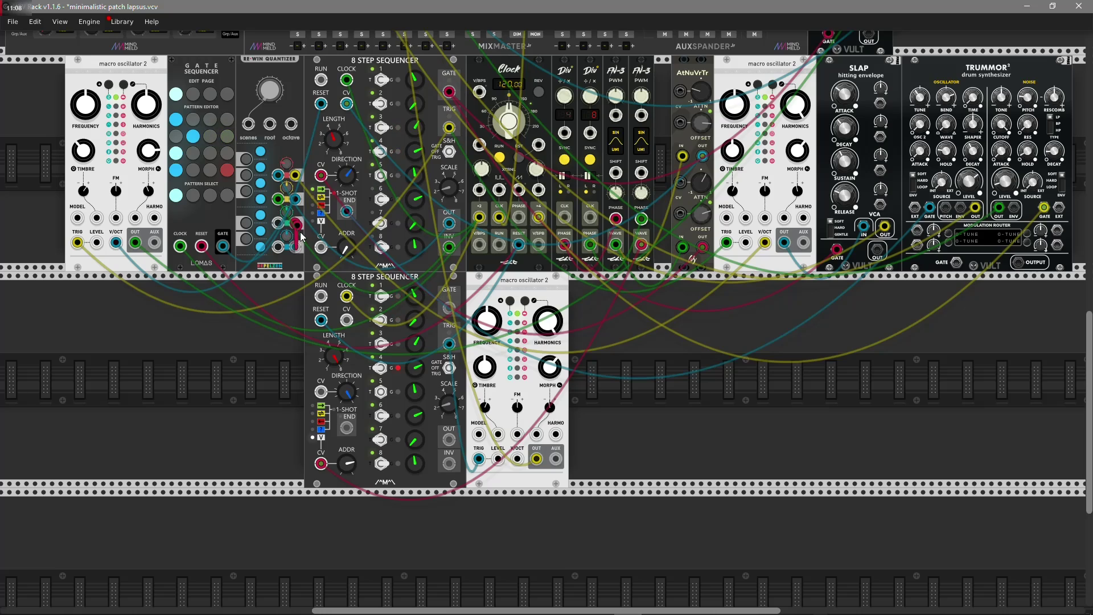
drag(479, 443, 517, 459)
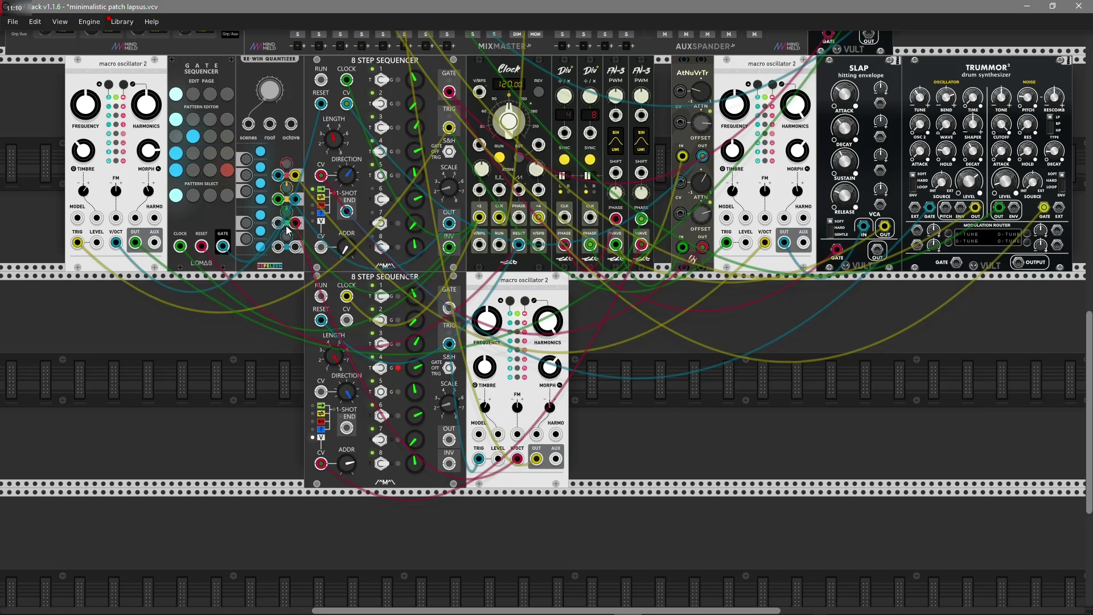
drag(278, 222, 452, 464)
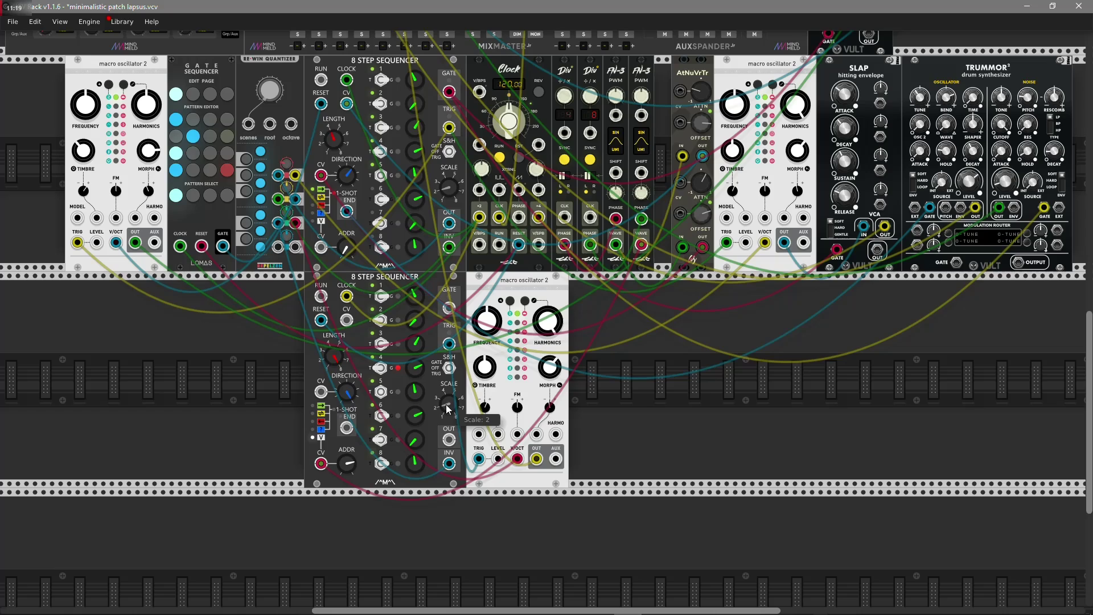
drag(447, 404, 447, 375)
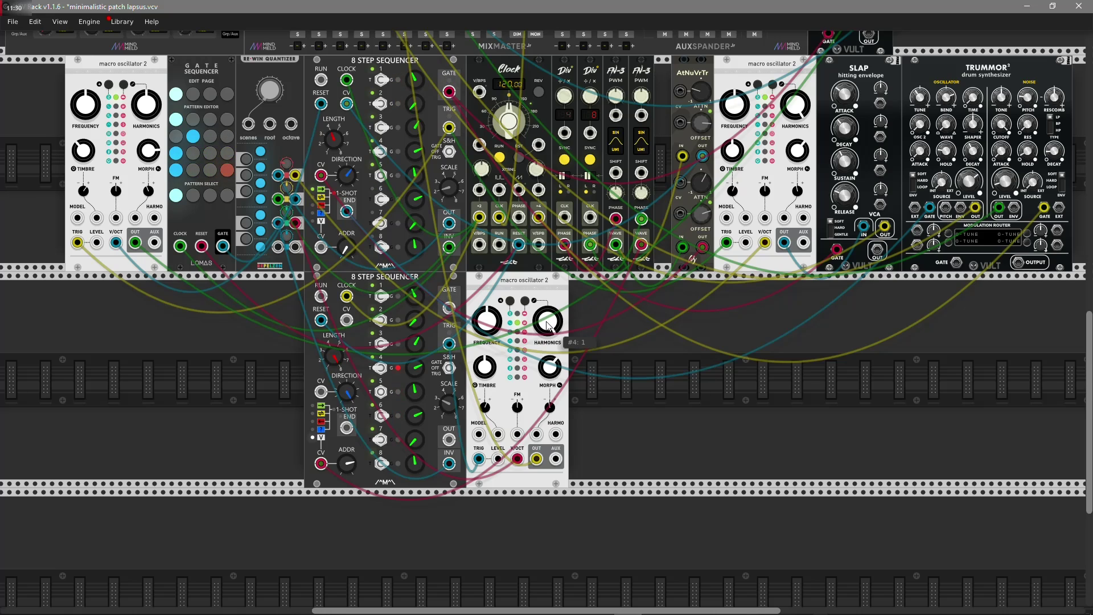
Insert EQMASTER on mixer channels 1-8 by patching the poly insert send to its input and its output to the insert return.
scroll(614, 477, up, 5)
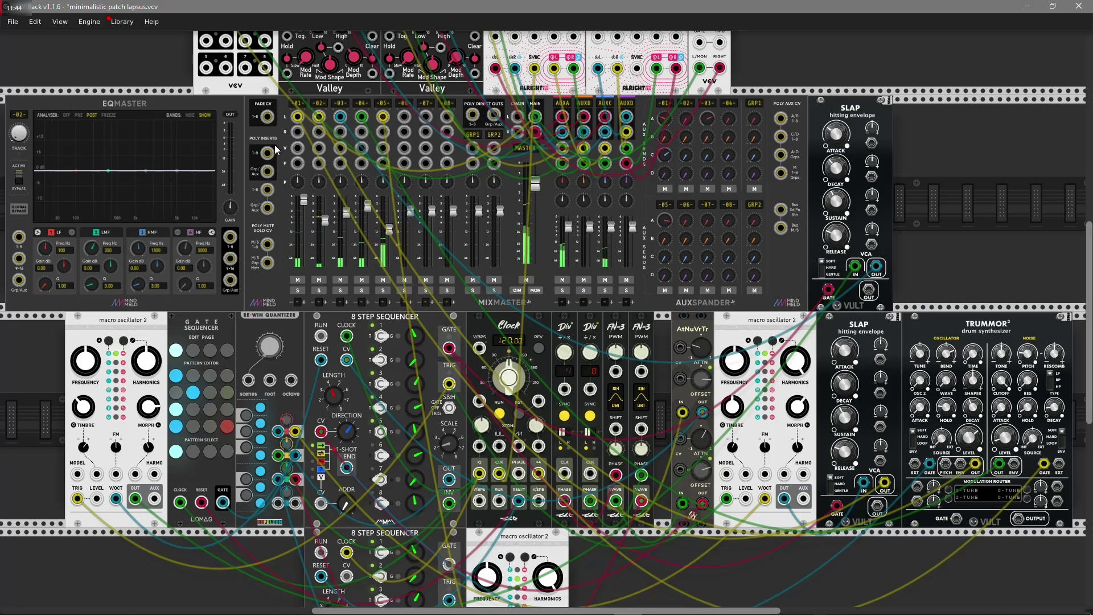
drag(266, 117, 19, 237)
drag(230, 237, 267, 189)
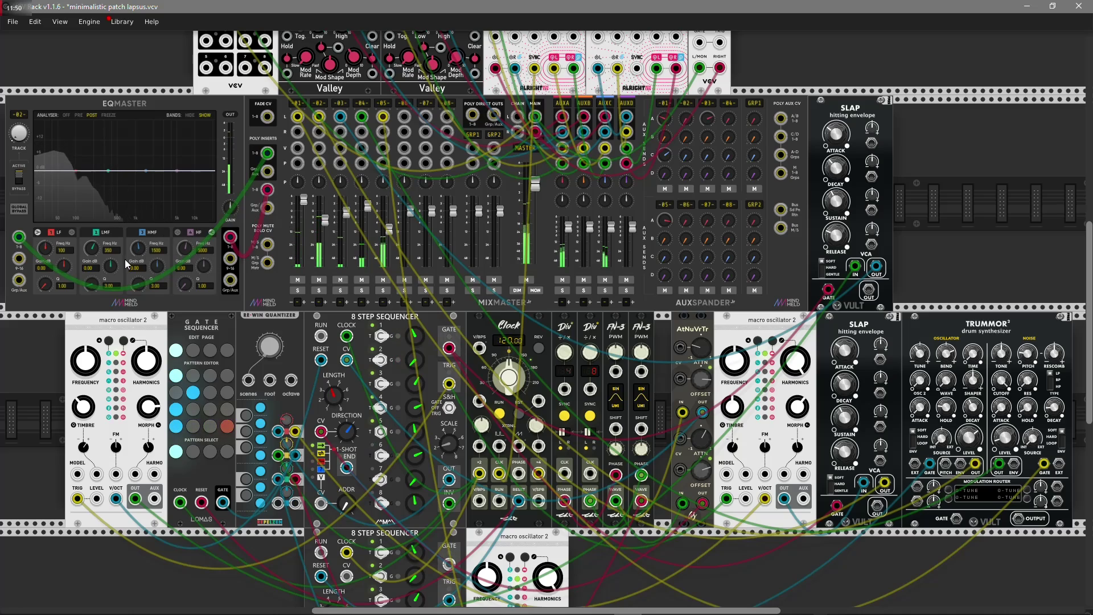
Shape track 2 in EQMASTER with an LMF cut of about -11.5 dB, an HMF boost of about 15.4 dB, and an adjusted LF gain.
drag(91, 249, 157, 244)
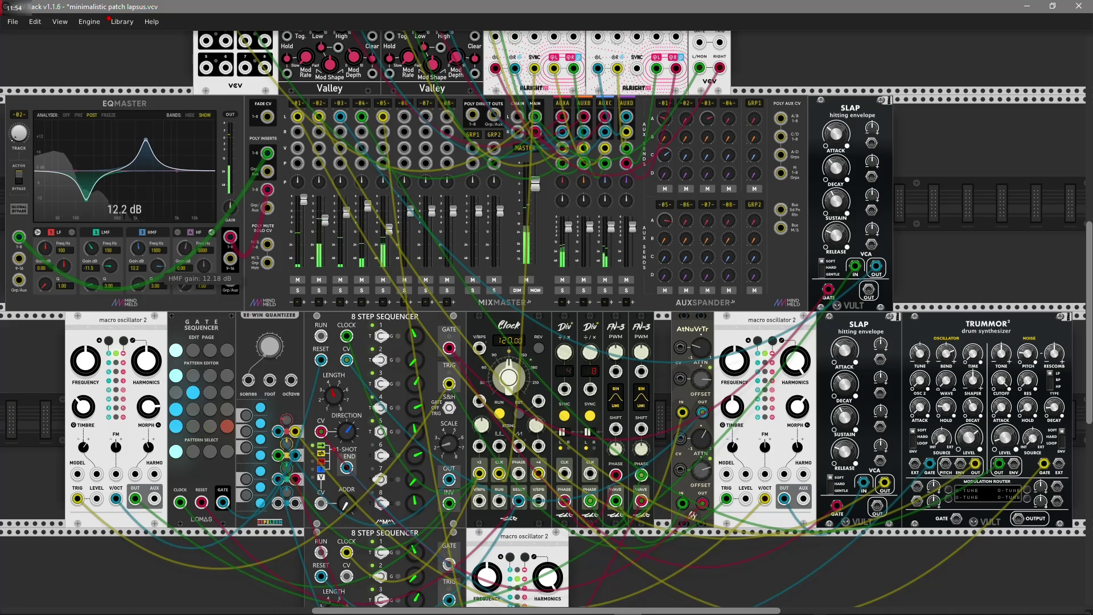
drag(138, 282, 157, 260)
click(155, 264)
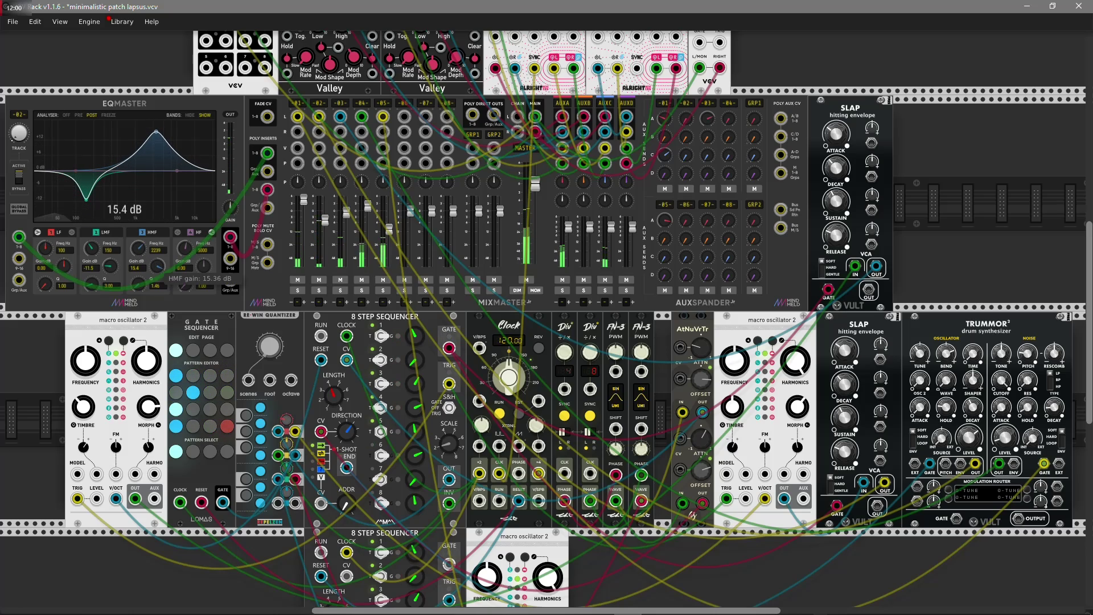
drag(76, 275, 77, 271)
Duplicate the Trummor² drum synthesizer beside the upper SLAP, and add a Bool logic module beside the lower macro oscillator.
scroll(695, 467, down, 3)
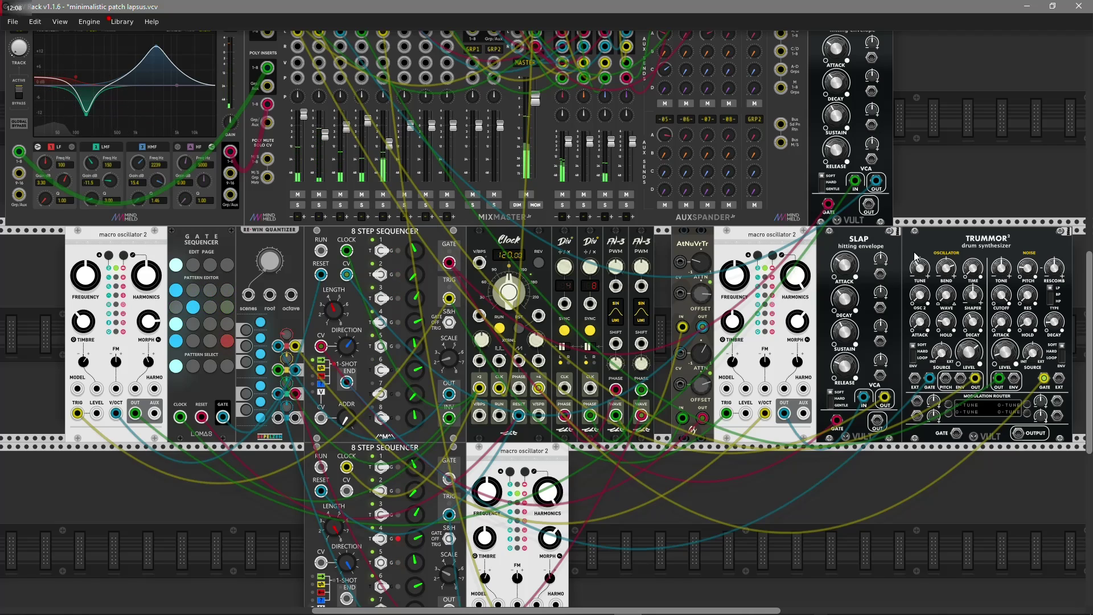
key(ctrl+d)
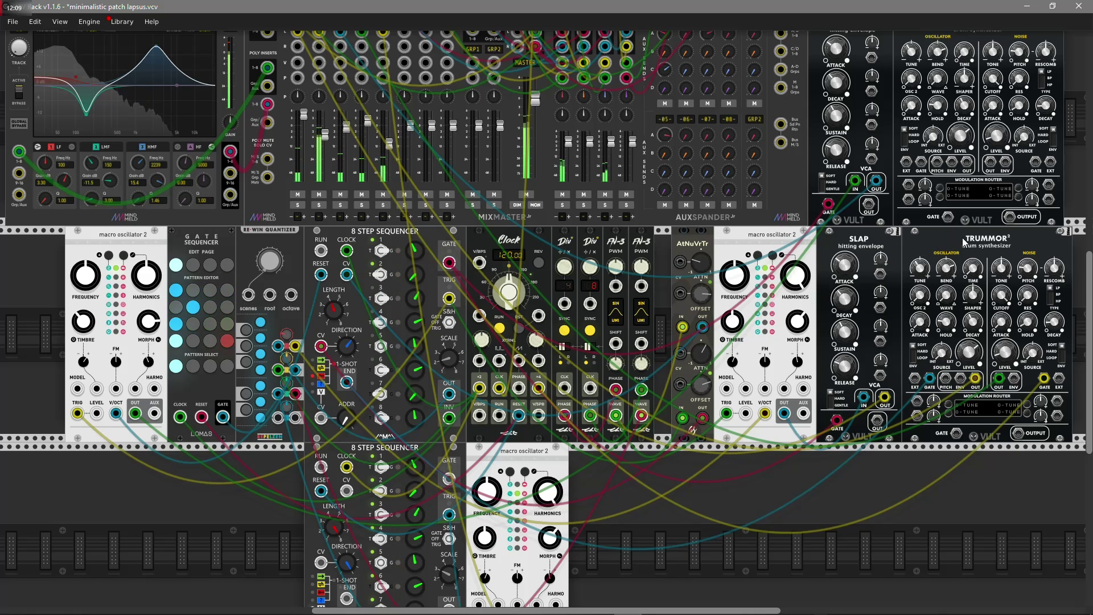
right_click(720, 495)
text(bool)
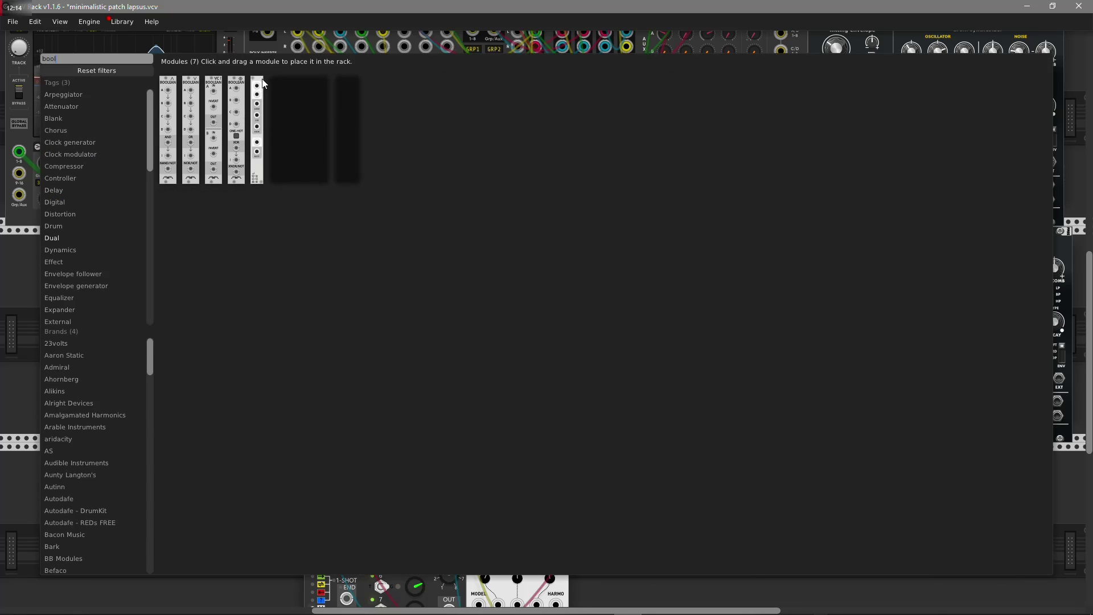
drag(256, 150, 620, 483)
Make Clock use gates for its main clock output and patch that output into Bool's NOT input.
scroll(620, 479, down, 2)
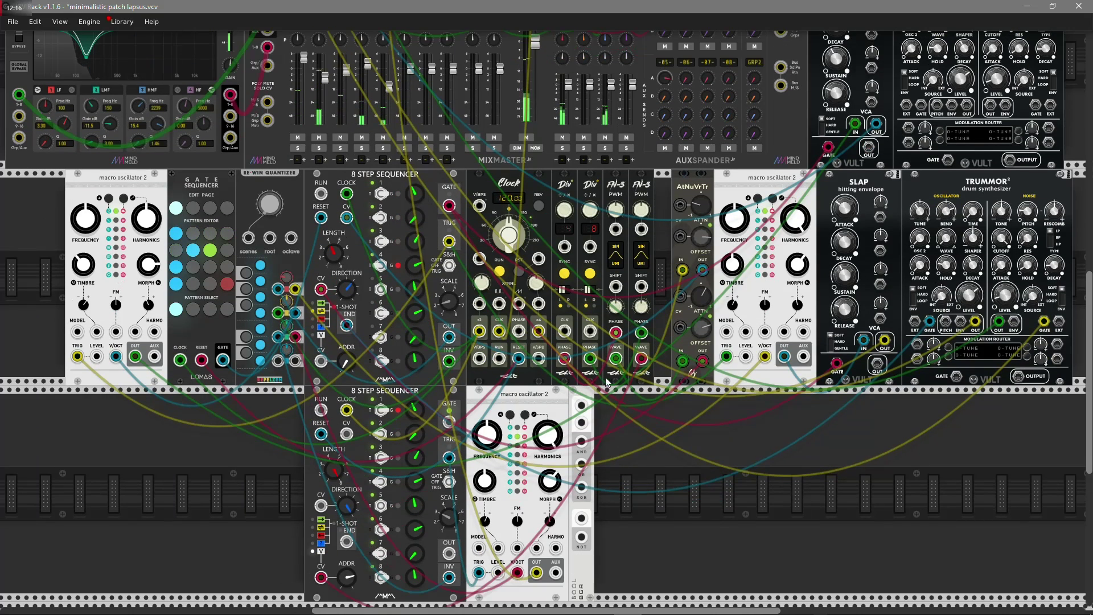
right_click(527, 180)
mouse_move(616, 302)
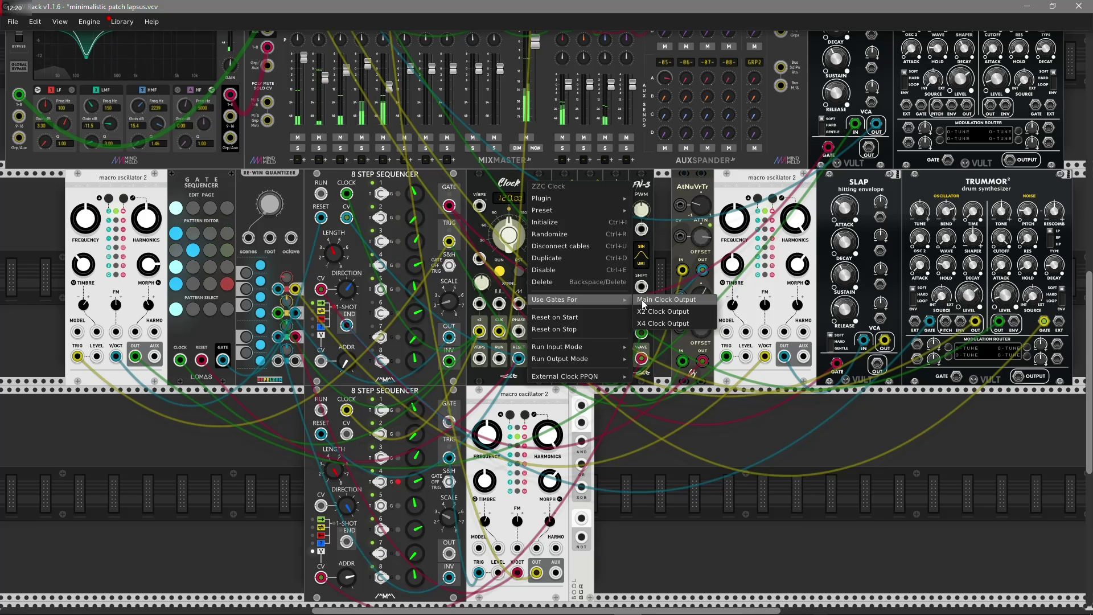
click(642, 302)
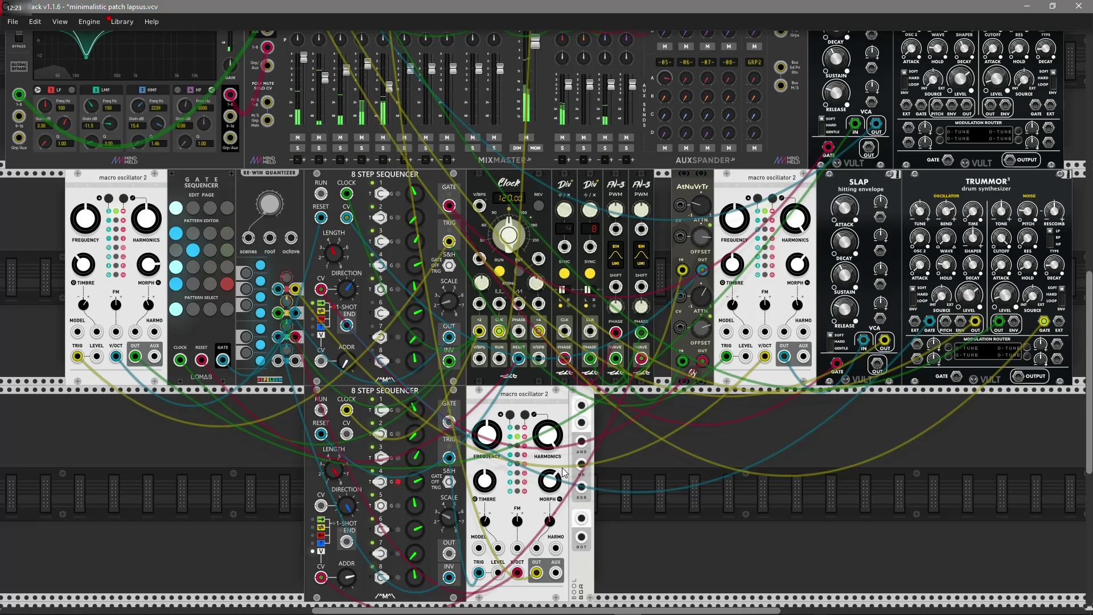
drag(581, 518, 502, 335)
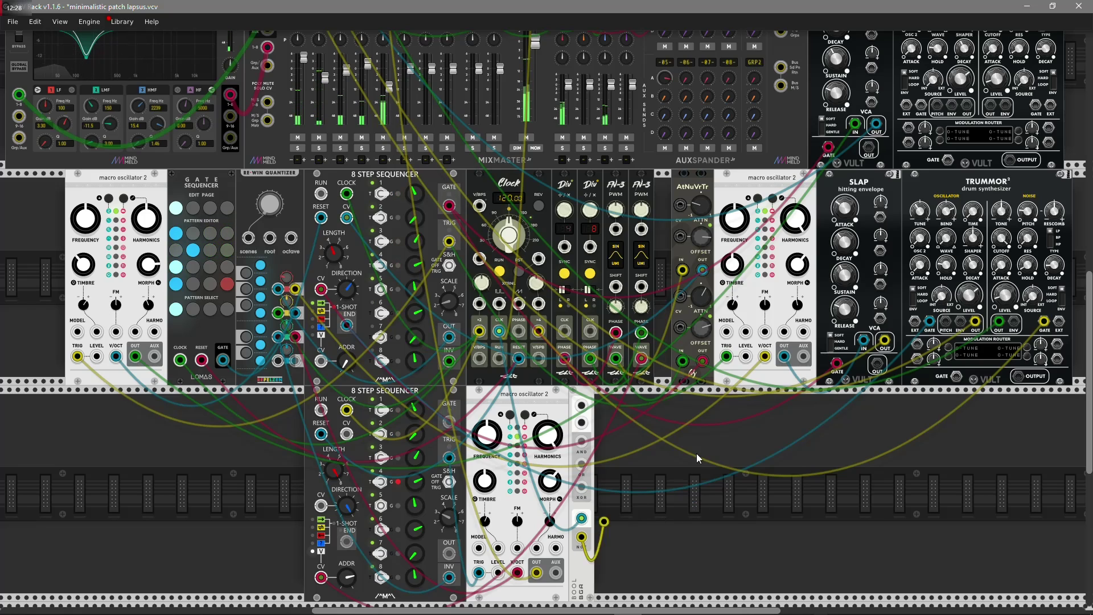
Patch Bool's NOT output into the duplicated Trummor²'s noise gate, and send that synthesizer's noise output to mixer channel 6.
drag(581, 537, 956, 147)
scroll(973, 131, up, 3)
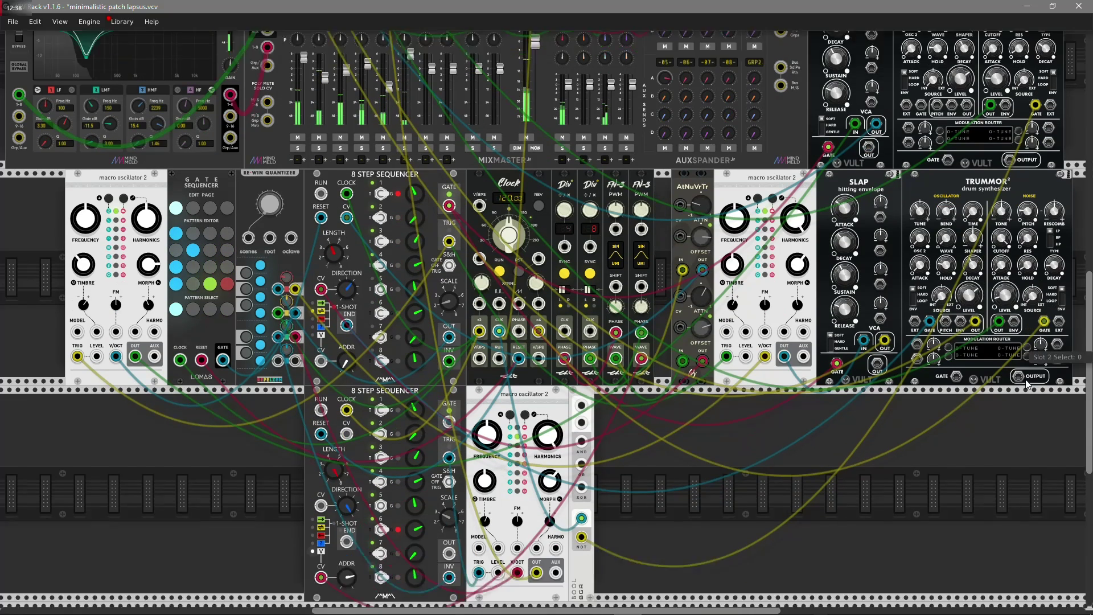
scroll(910, 386, down, 1)
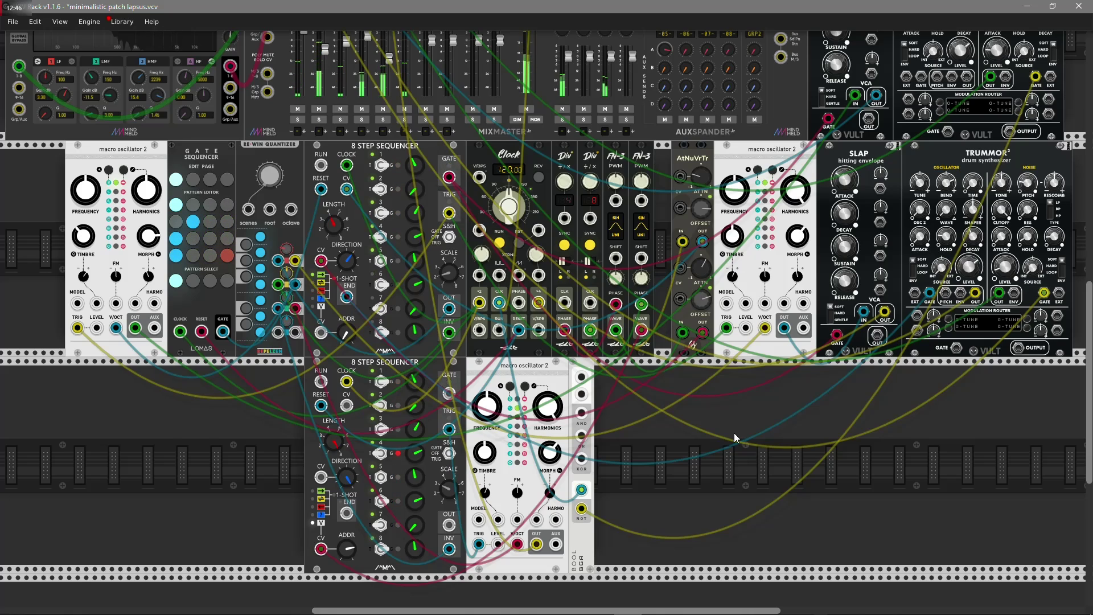
scroll(860, 445, up, 4)
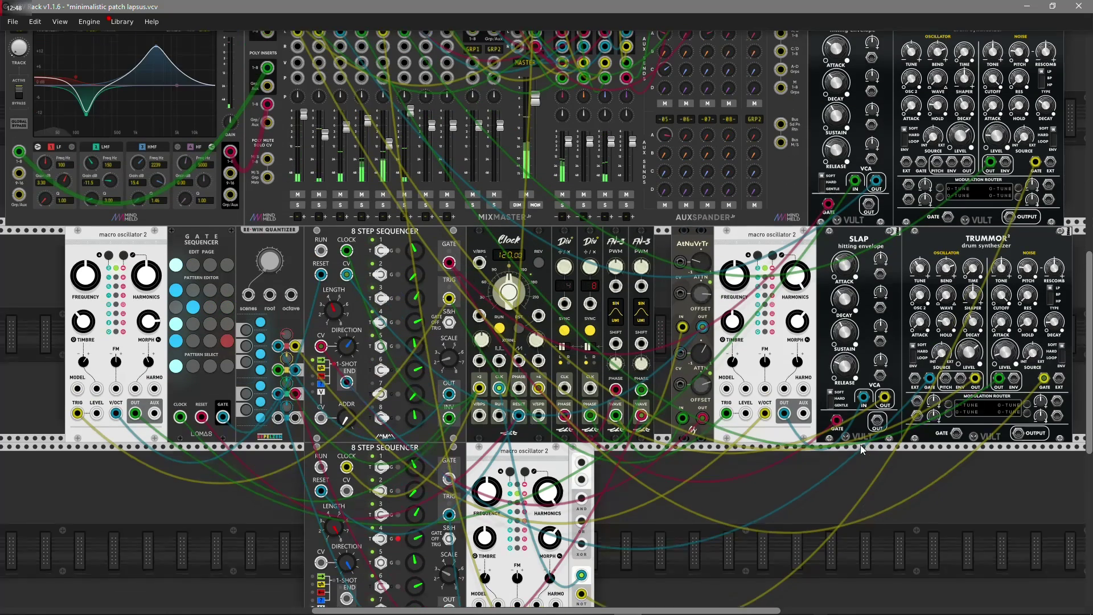
mouse_move(1045, 134)
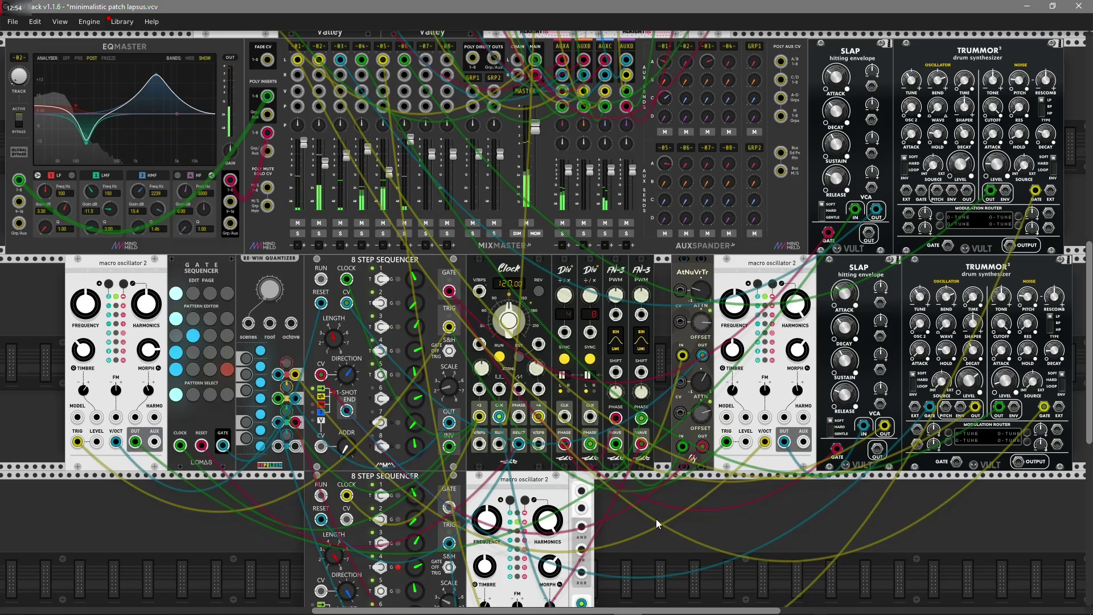
Duplicate the lower 8 Step Sequencer beside it, adjusting the copy's LENGTH and resetting its step values to 0 V.
scroll(655, 523, down, 4)
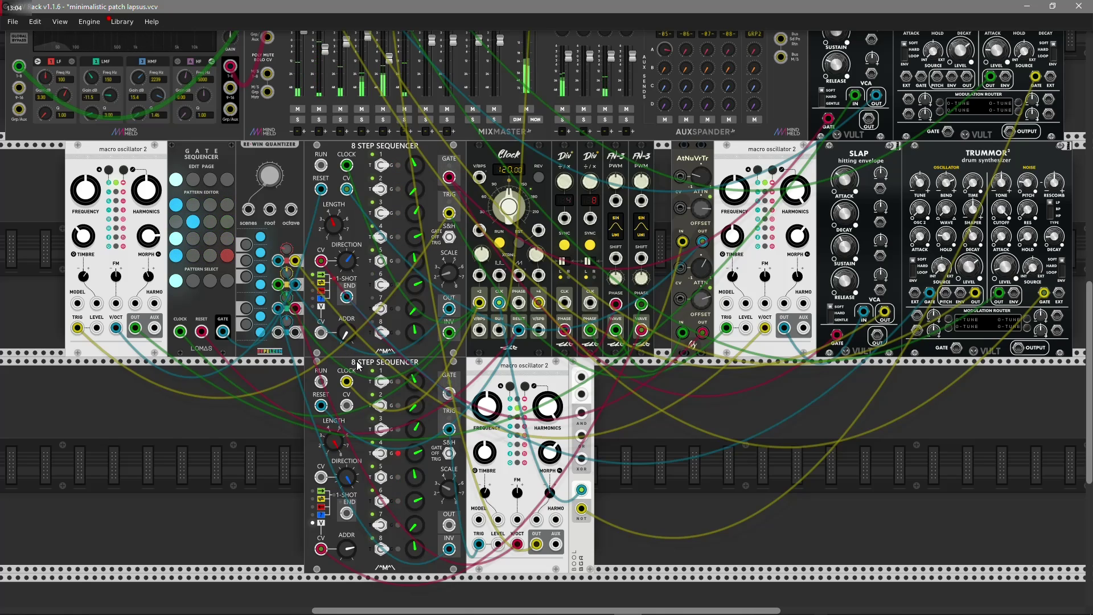
key(ctrl+d)
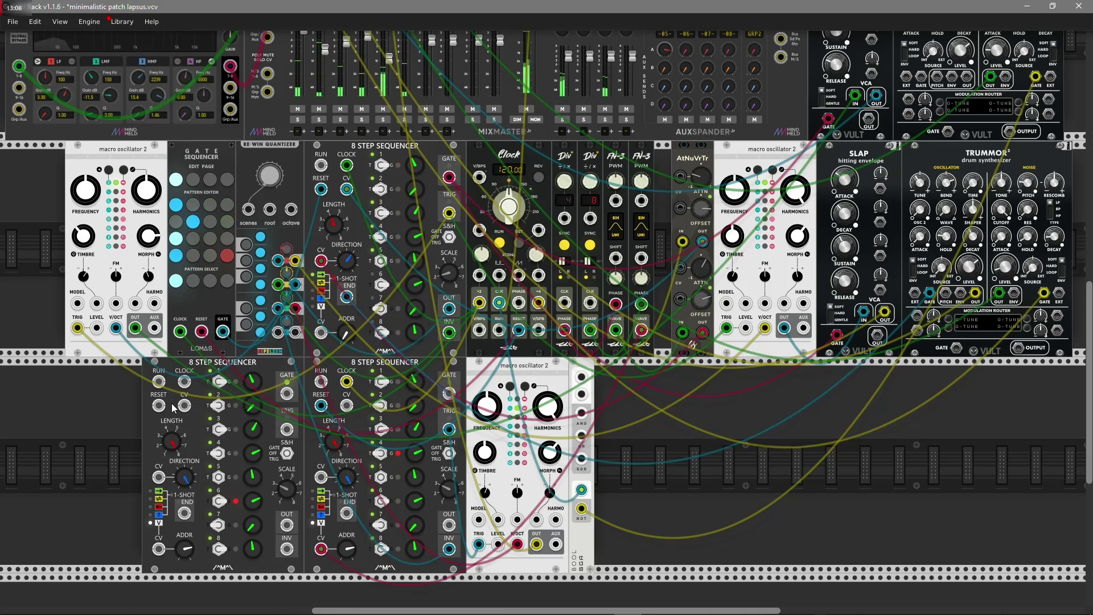
drag(175, 440, 175, 455)
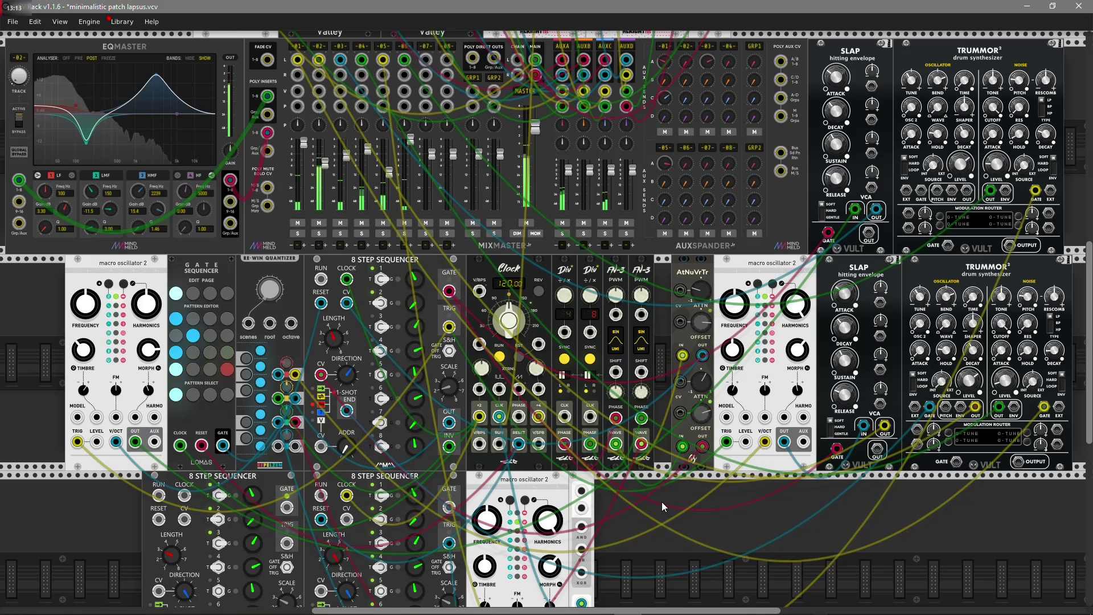
scroll(661, 501, down, 3)
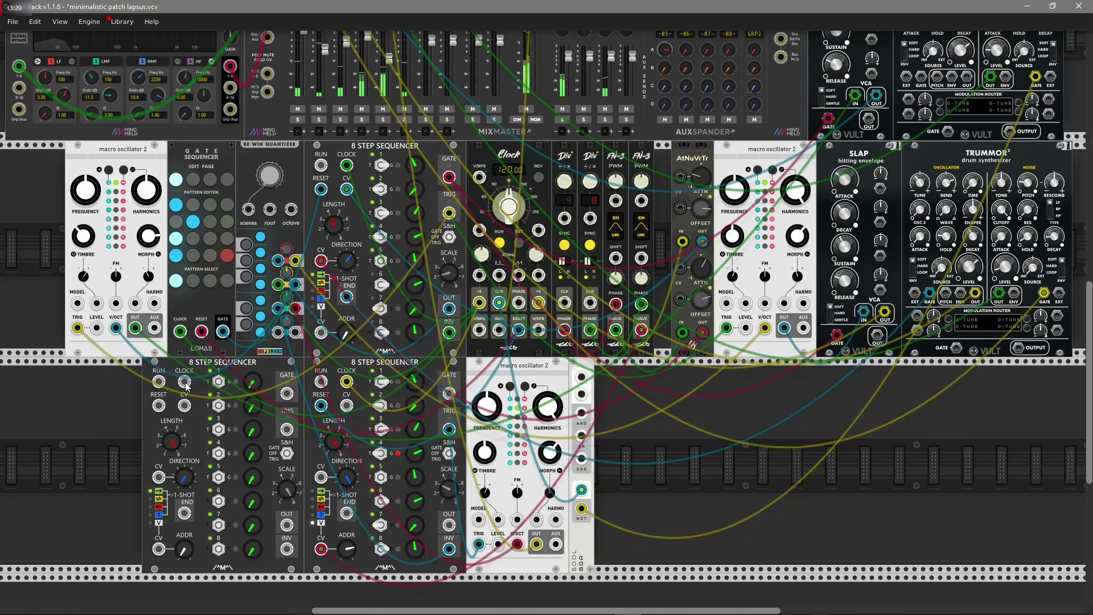
Clock the new sequencer from the free Clock output beside PHASE, and raise its step 5 value to about 1.5 V.
drag(184, 382, 537, 302)
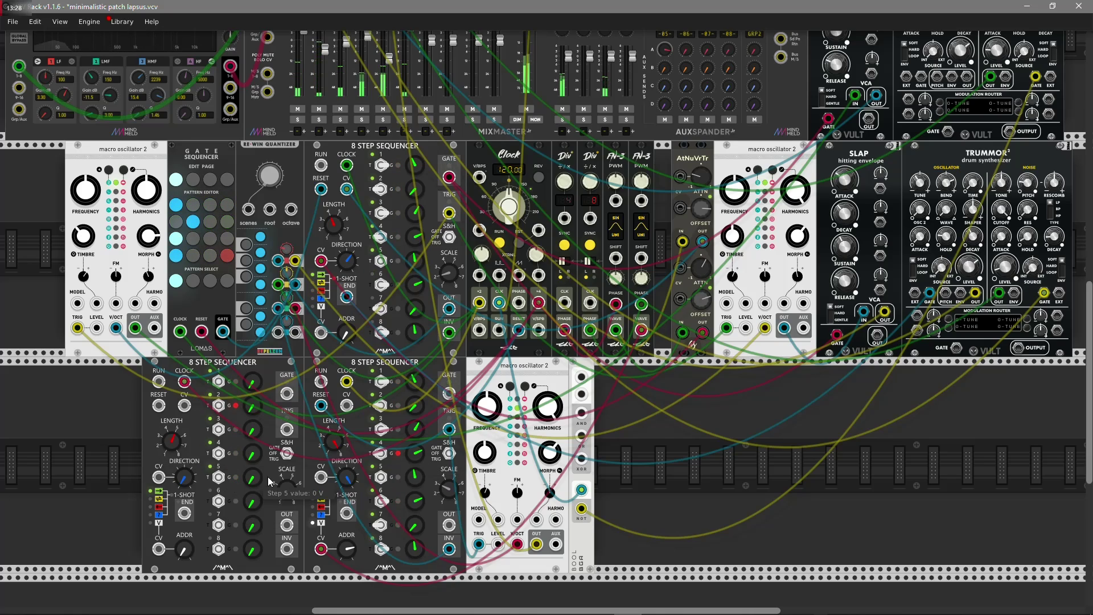
drag(254, 478, 254, 406)
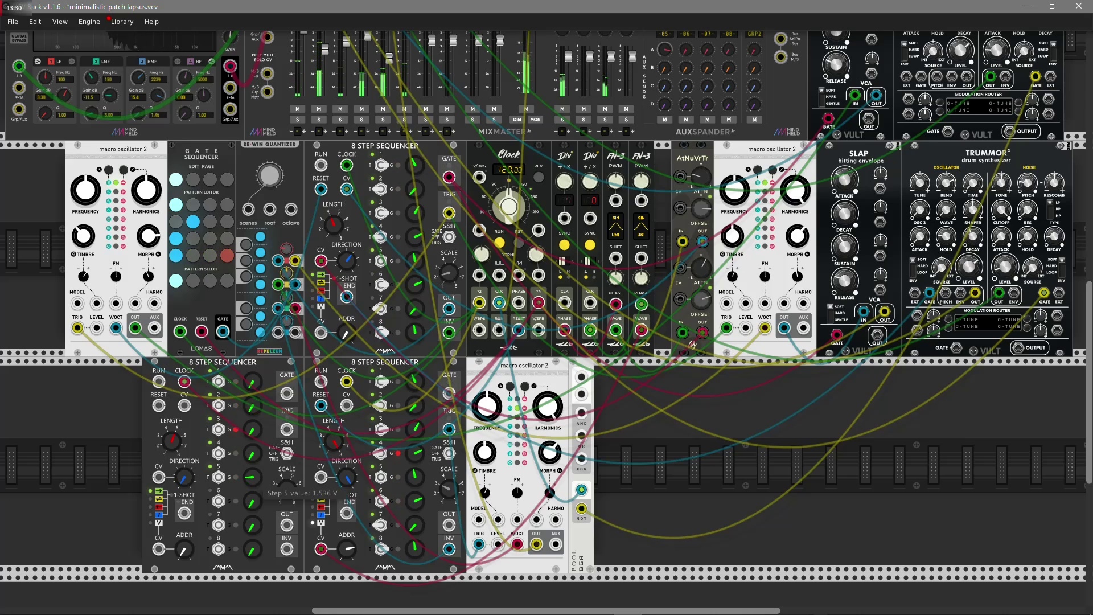
drag(251, 472, 251, 466)
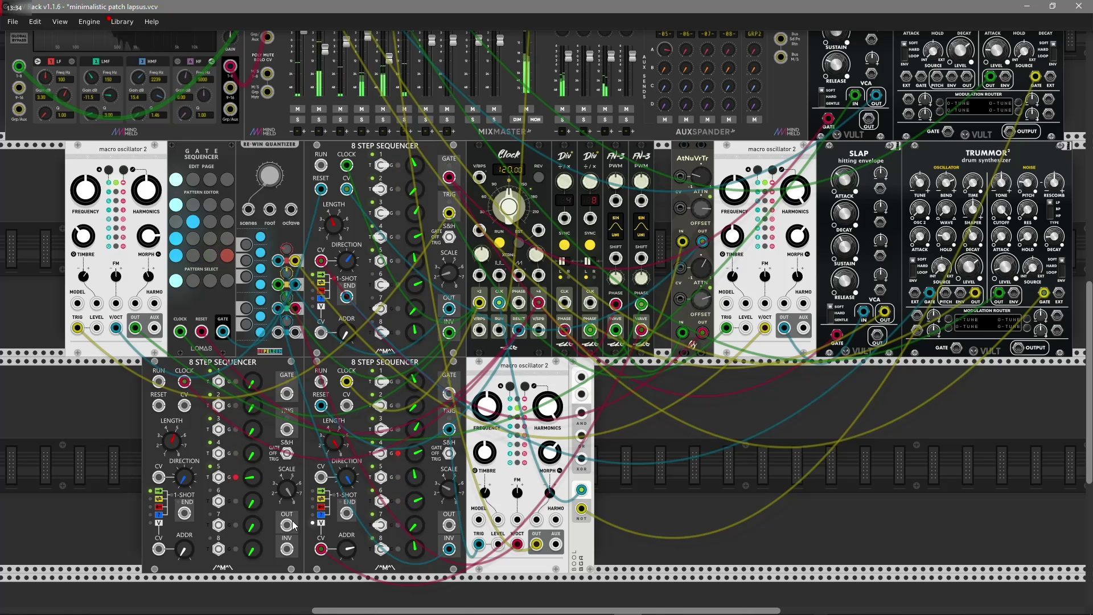
Duplicate macro oscillator 2, patch its TRIG and quantized V/OCT from the new sequencer, and send its OUT to mixer channel 7.
drag(289, 523, 278, 332)
key(ctrl+d)
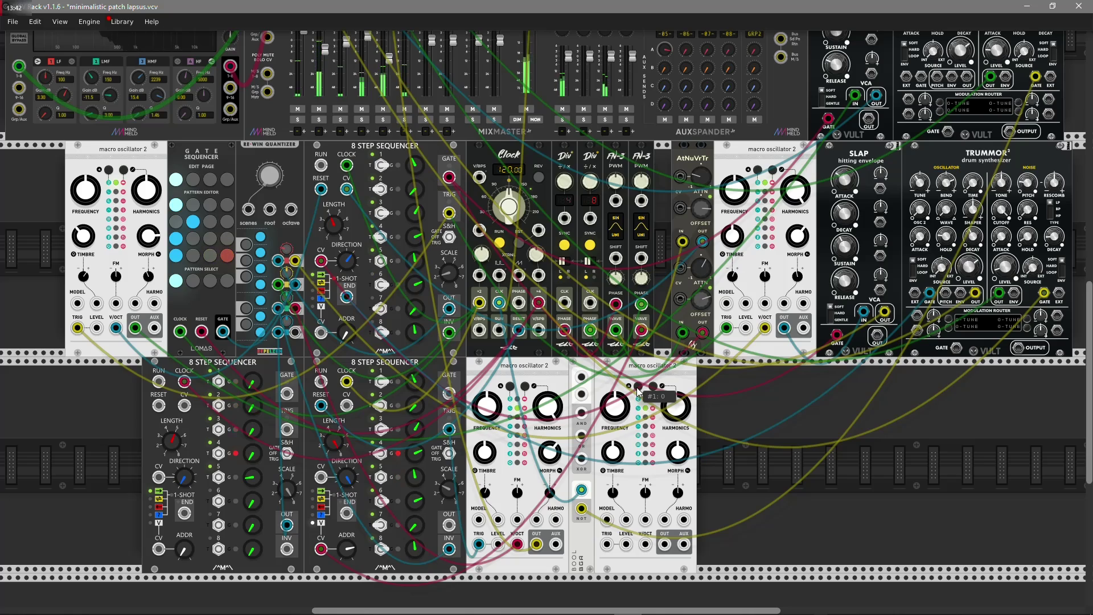
drag(608, 545, 286, 429)
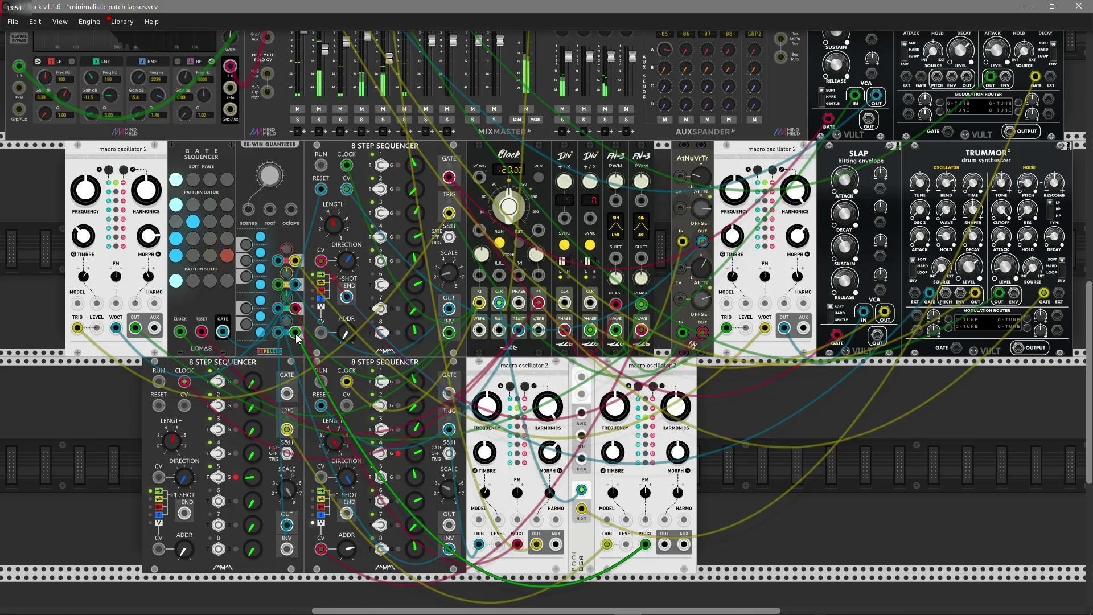
drag(664, 544, 426, 73)
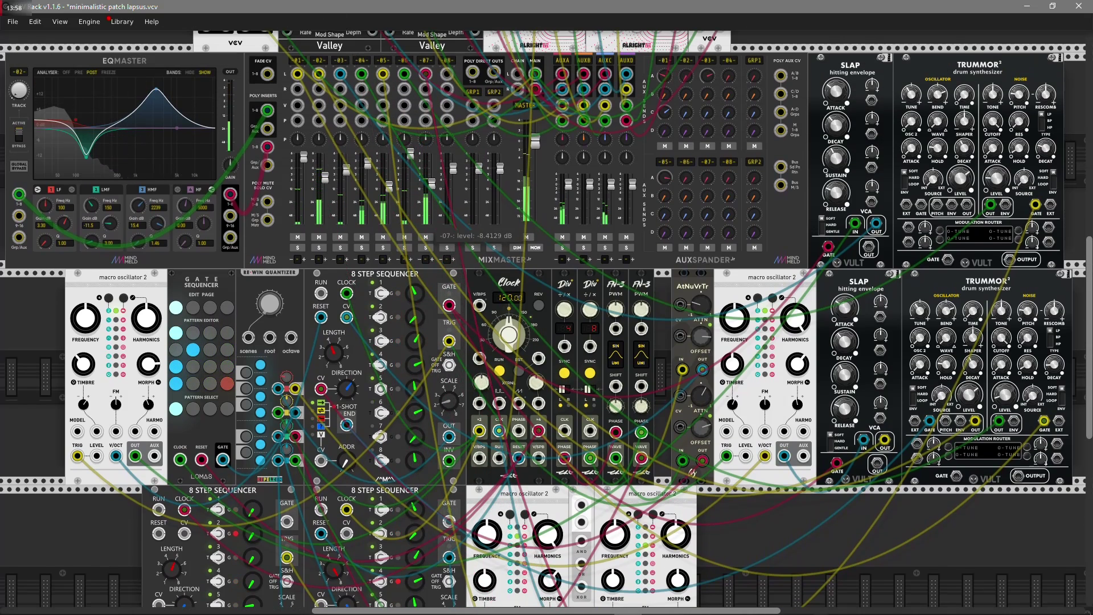
Adjust the new sequencer's SCALE and the octave of its quantizer channel.
scroll(733, 504, down, 5)
mouse_move(287, 418)
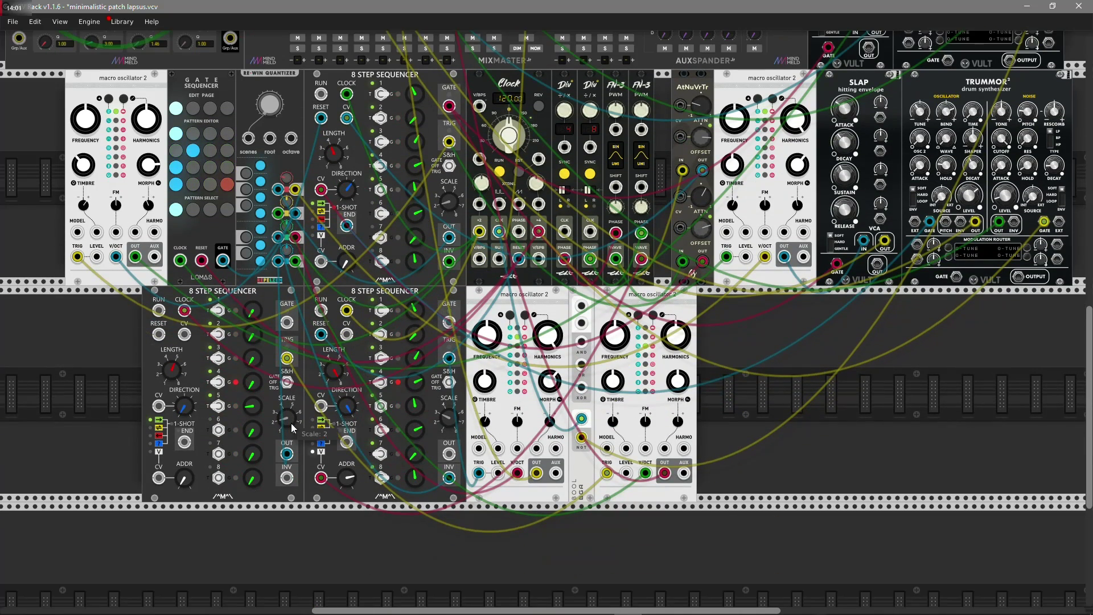
mouse_move(287, 256)
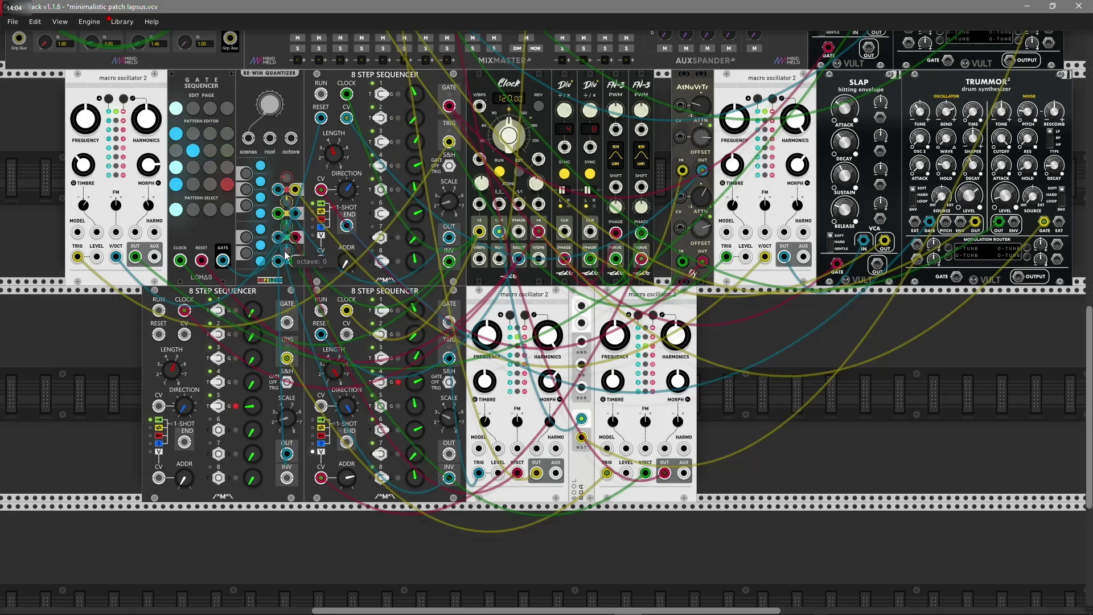
drag(286, 256, 286, 270)
Raise the new sequencer's step values, with step 5 at about 2.22 V and step 4 at about 1.74 V, and lower mixer channel 5.
mouse_move(251, 406)
drag(251, 406, 290, 479)
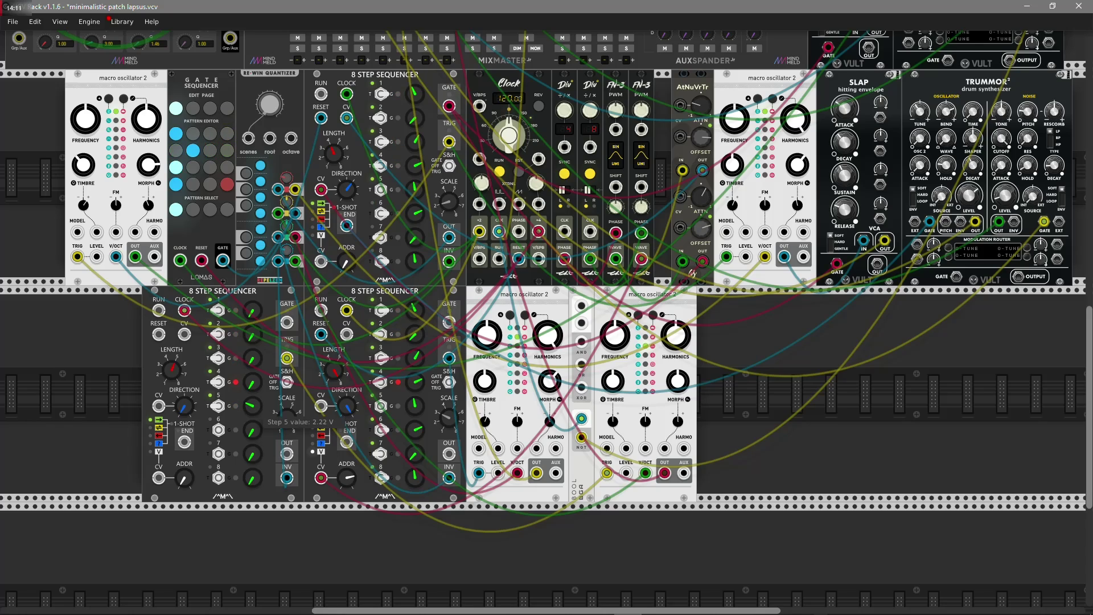
mouse_move(251, 358)
drag(251, 336, 252, 380)
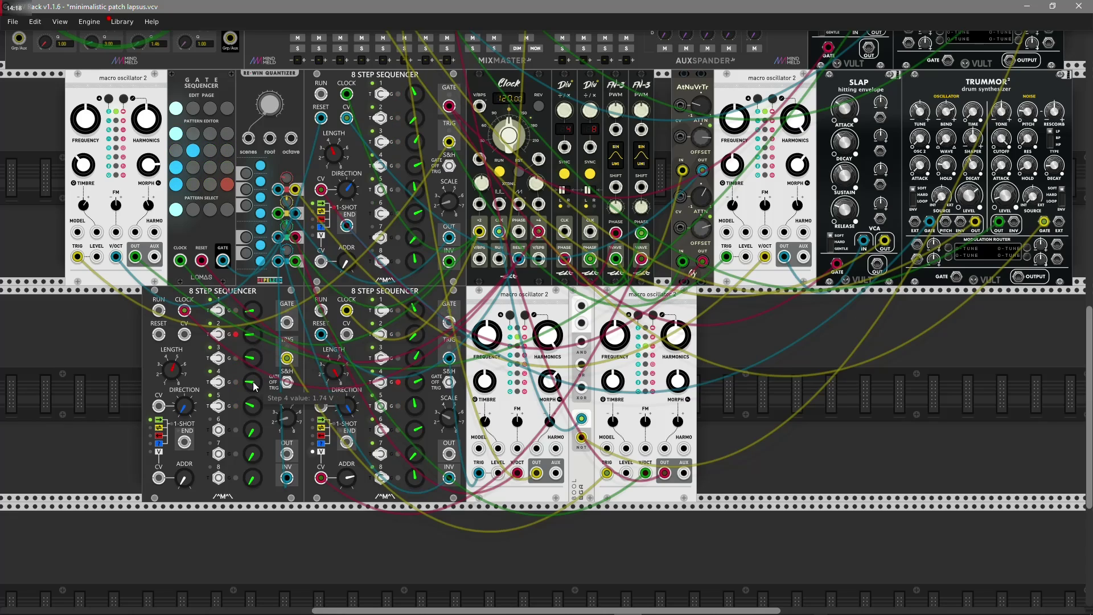
mouse_move(251, 406)
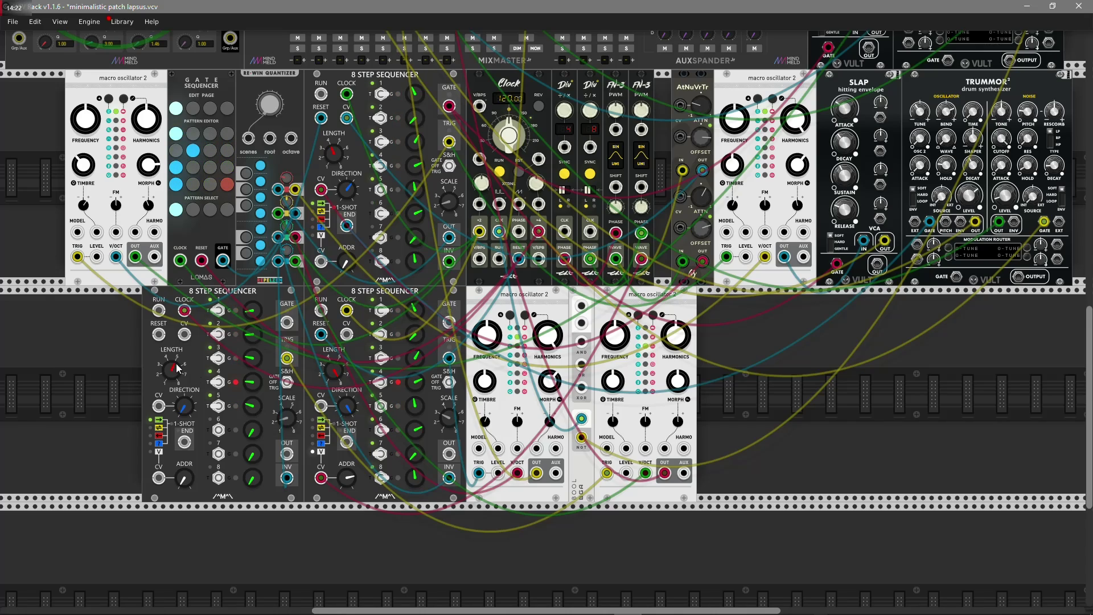
mouse_move(256, 332)
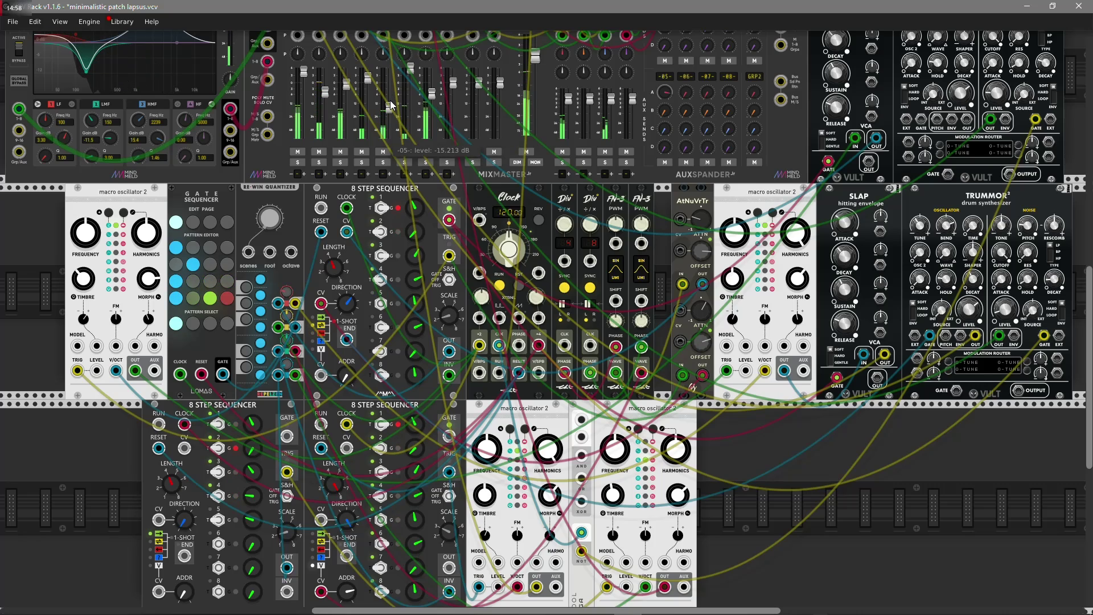
drag(389, 101, 389, 107)
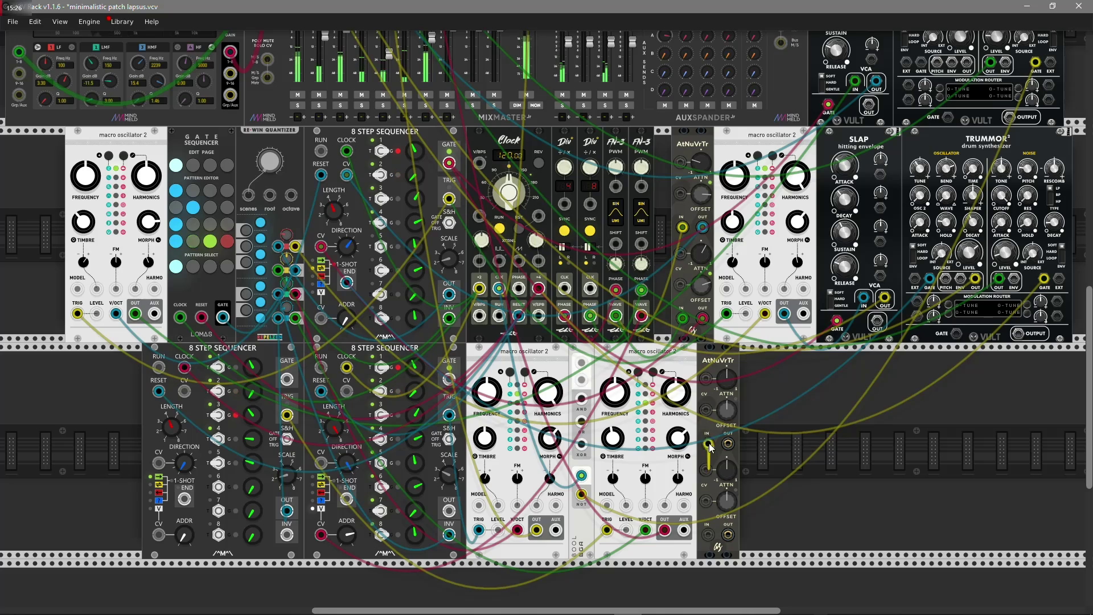
Duplicate AtNuVrTr beside the newest oscillator, and route the second FN-3's output through it into the new sequencer's DIRECTION CV.
drag(707, 444, 639, 320)
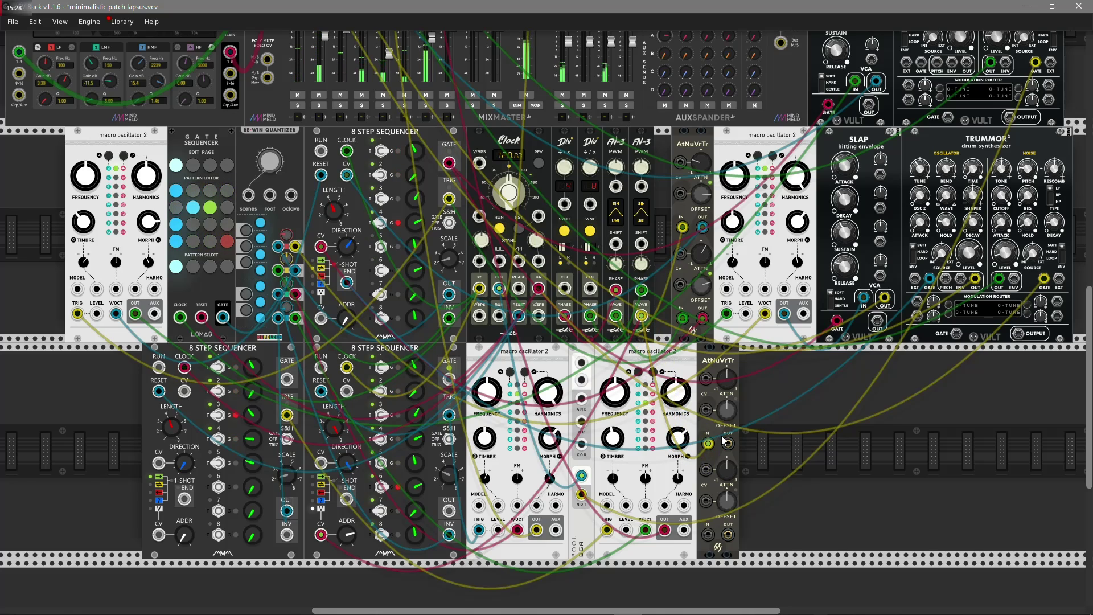
drag(728, 444, 158, 462)
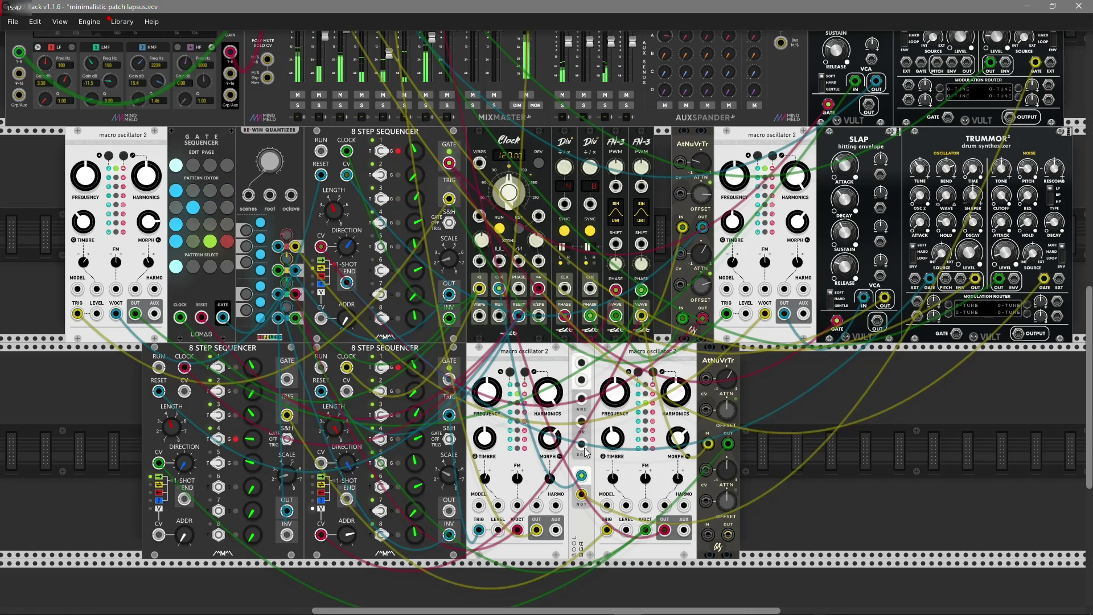
Modulate the newest oscillator's TIMBRE from the new sequencer's INV output, adjust its attenuverter, and set MORPH to about 0.47.
drag(626, 505, 287, 534)
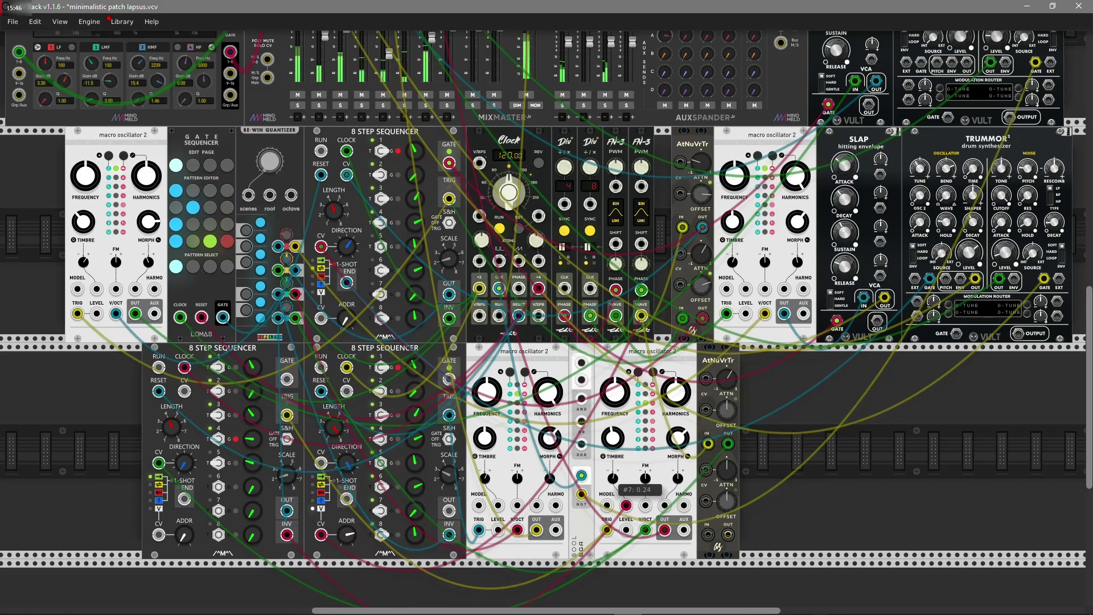
drag(612, 479, 612, 475)
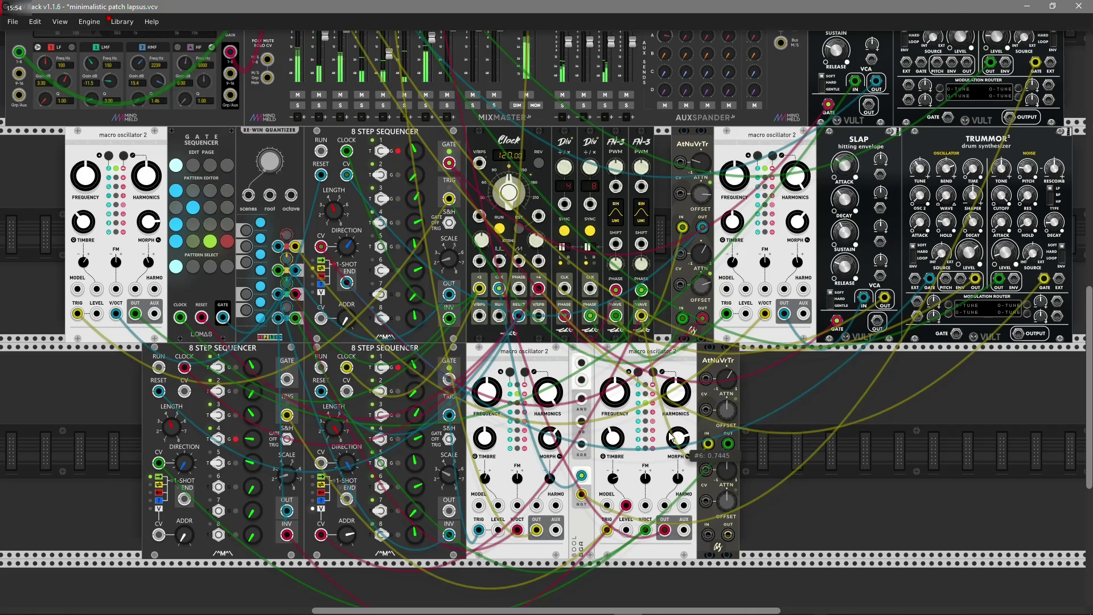
scroll(671, 437, up, 2)
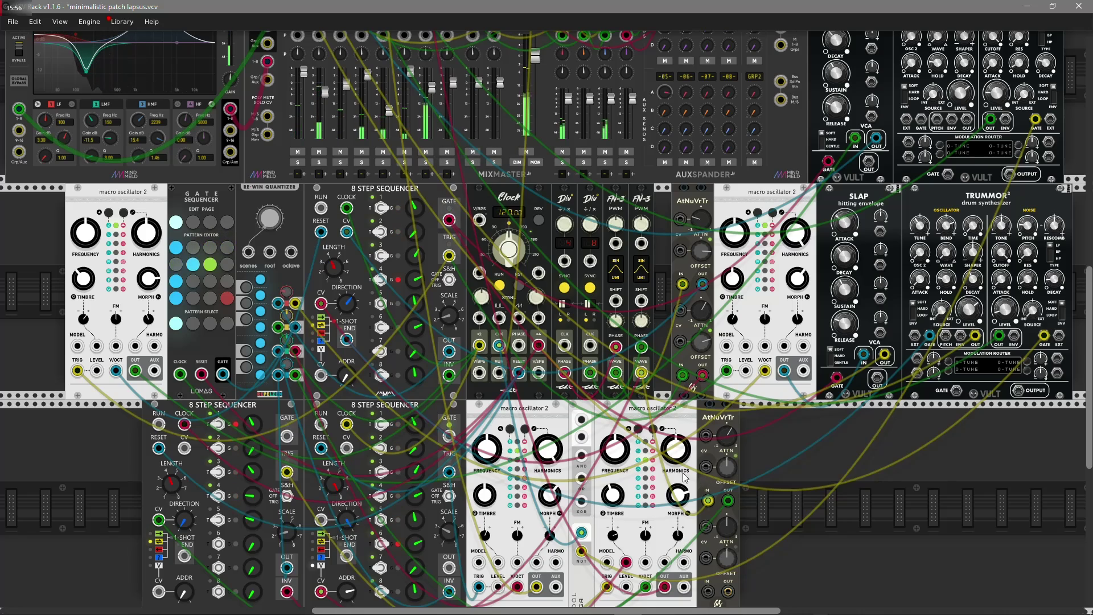
drag(677, 494, 739, 486)
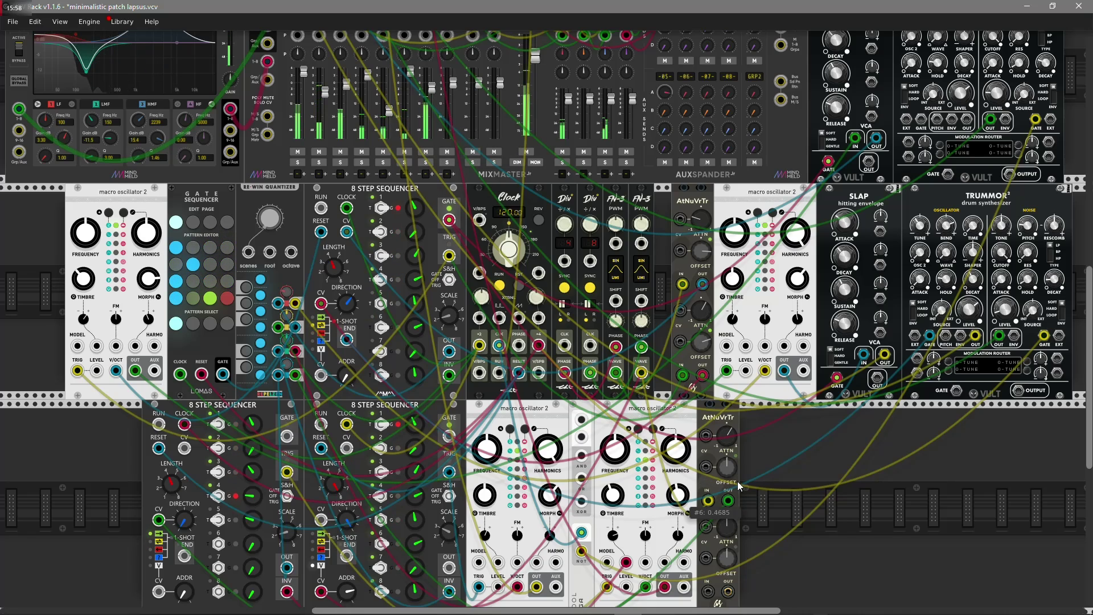
Modulate the newest oscillator's MORPH from the OUT of the bottom row's first sequencer, set its attenuverter to about 0.92, and raise MORPH.
drag(664, 561, 286, 567)
drag(676, 534, 677, 501)
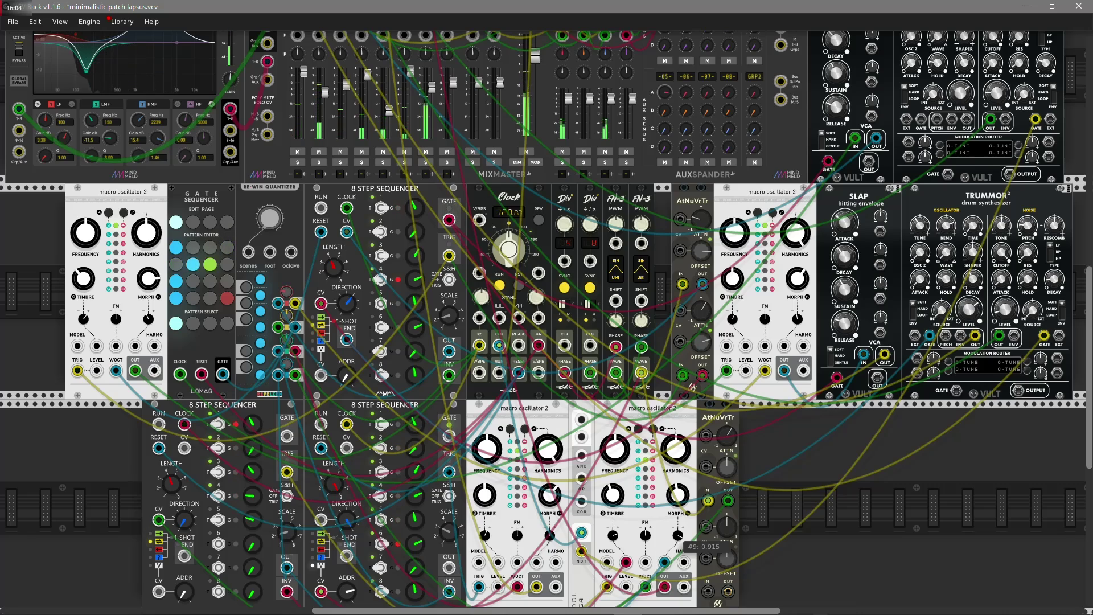
drag(677, 495, 677, 482)
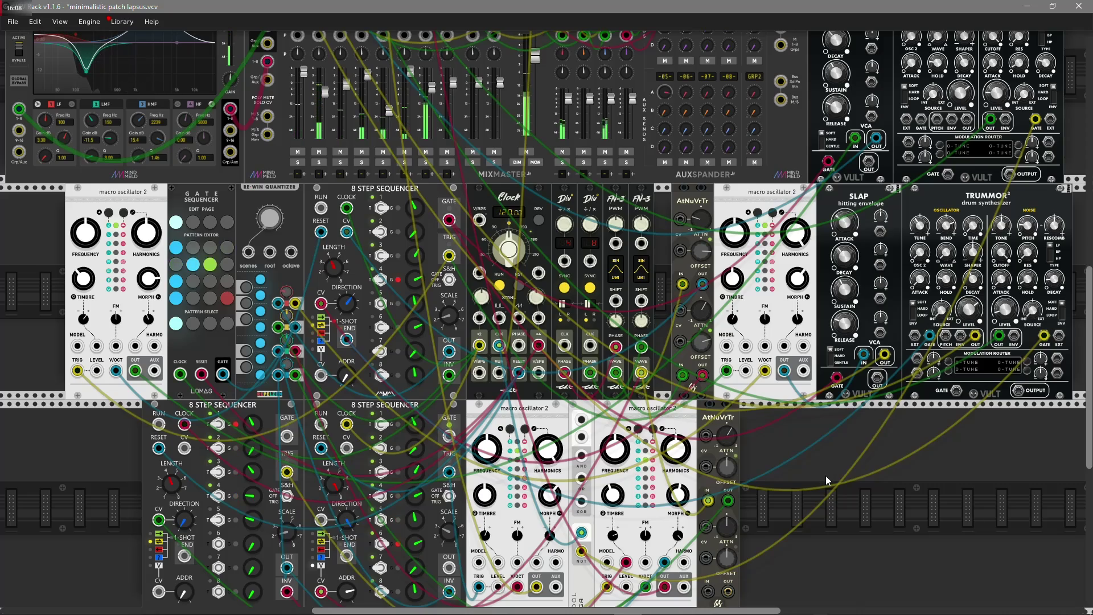
Lower mixer channel 1's fader slightly and adjust channel 4's pan.
scroll(832, 512, up, 2)
scroll(835, 535, down, 1)
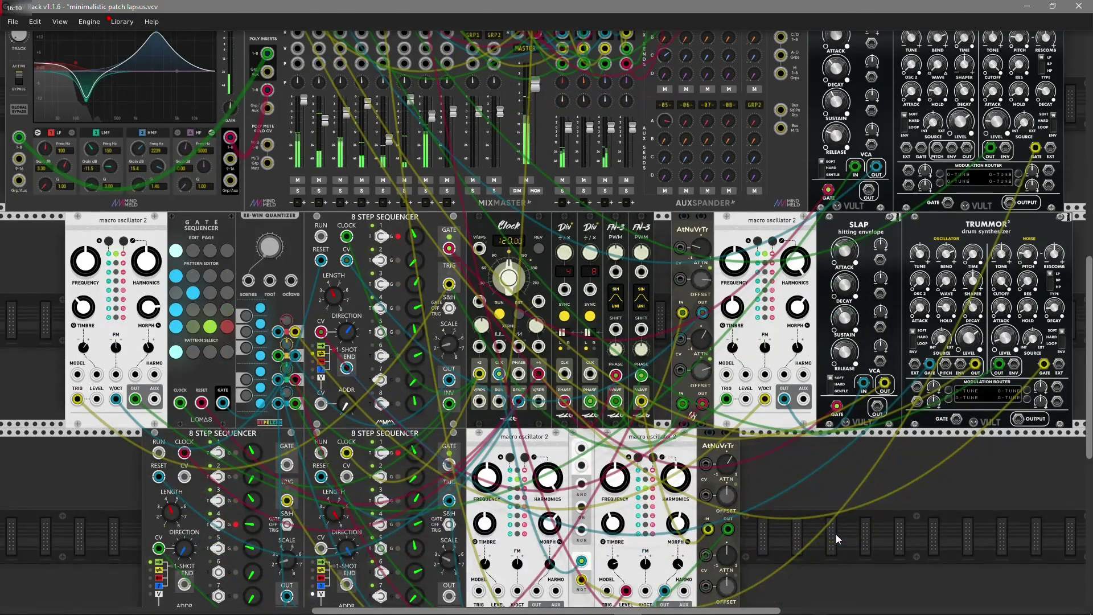
mouse_move(322, 123)
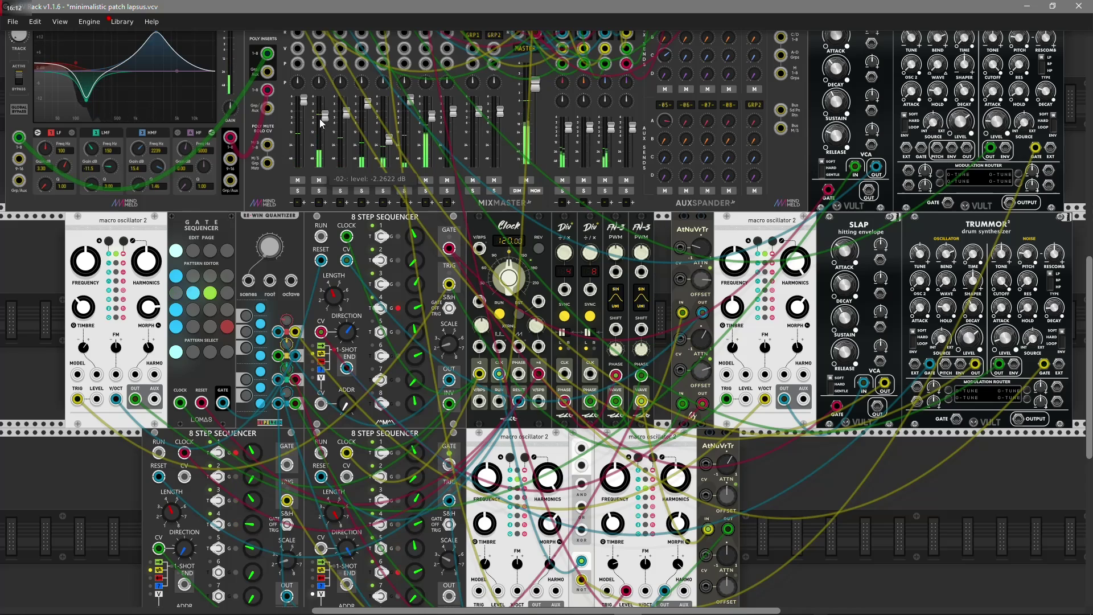
drag(303, 100, 303, 108)
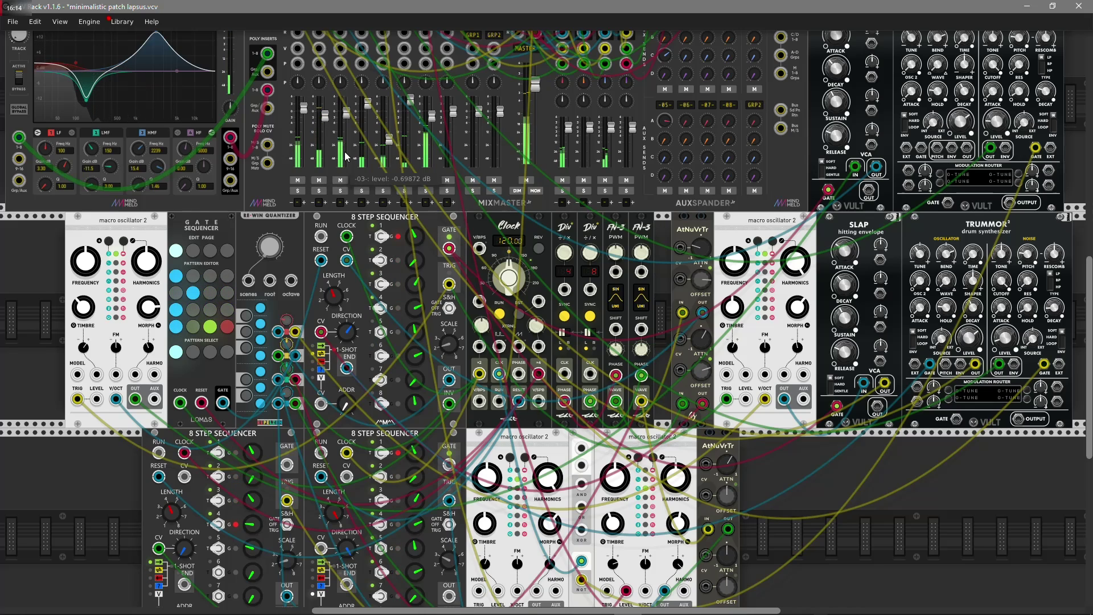
scroll(347, 154, up, 4)
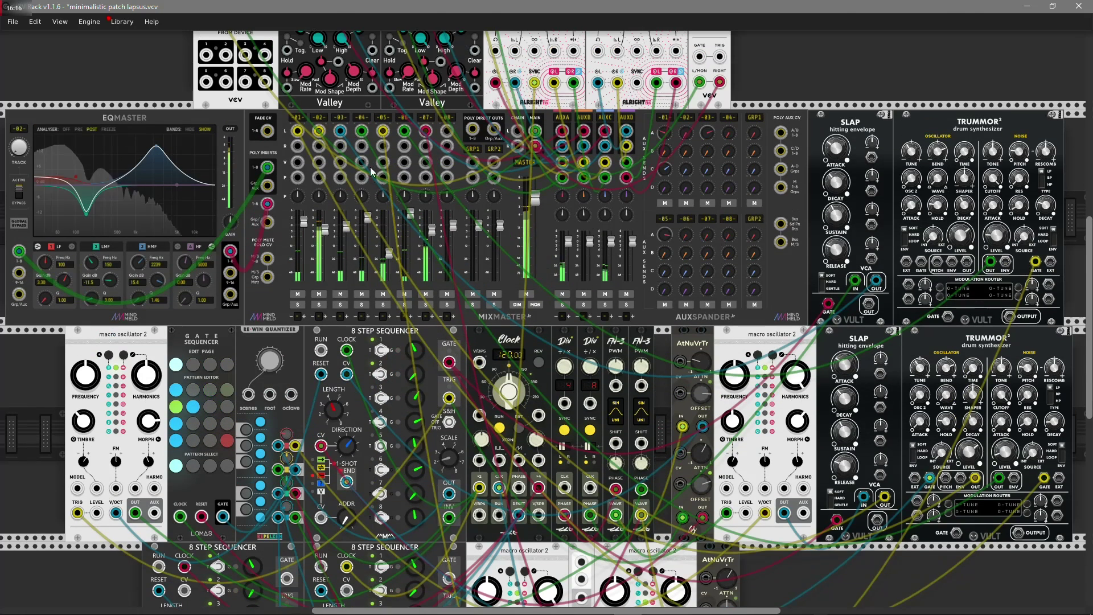
click(367, 118)
click(171, 102)
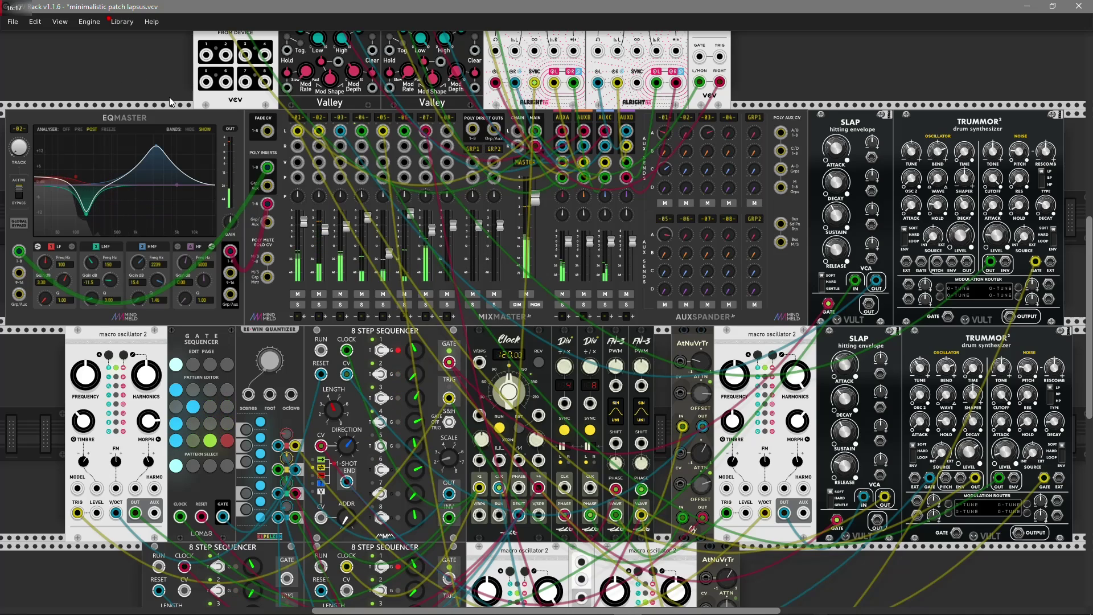
mouse_move(361, 196)
mouse_down()
mouse_move(362, 123)
mouse_move(362, 198)
mouse_up()
drag(994, 210, 1018, 205)
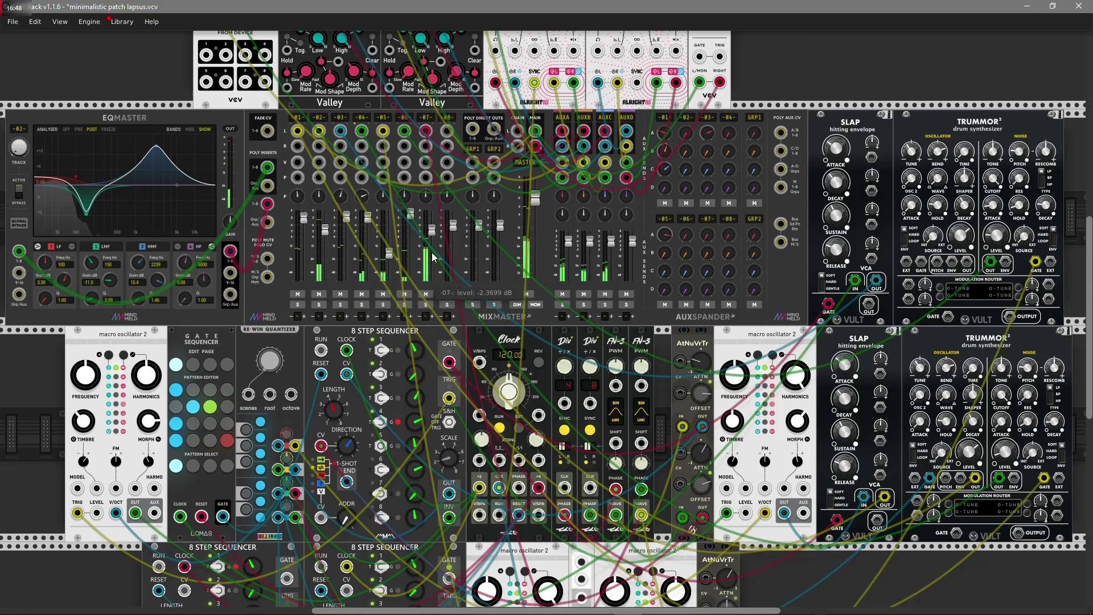
Raise the AUX D send of mixer channel 6 from silence.
scroll(819, 399, down, 10)
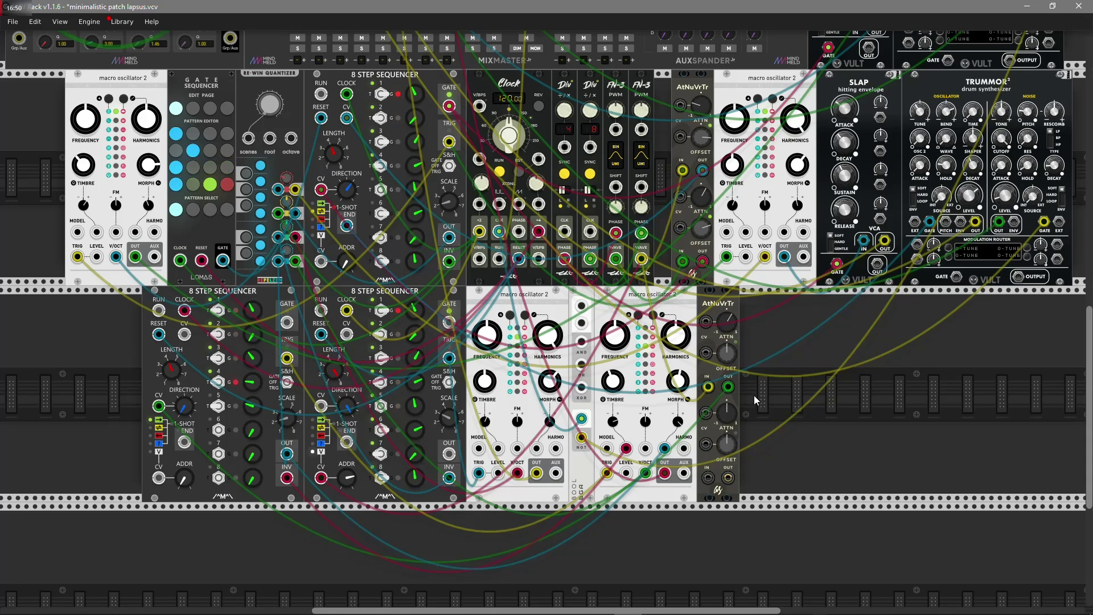
scroll(717, 389, up, 10)
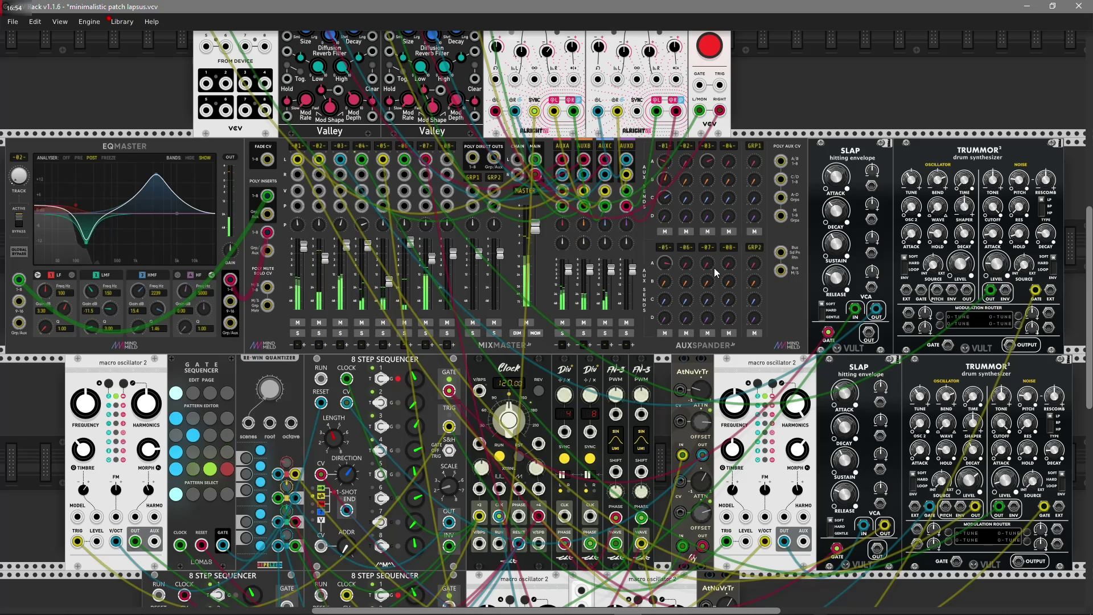
mouse_move(693, 320)
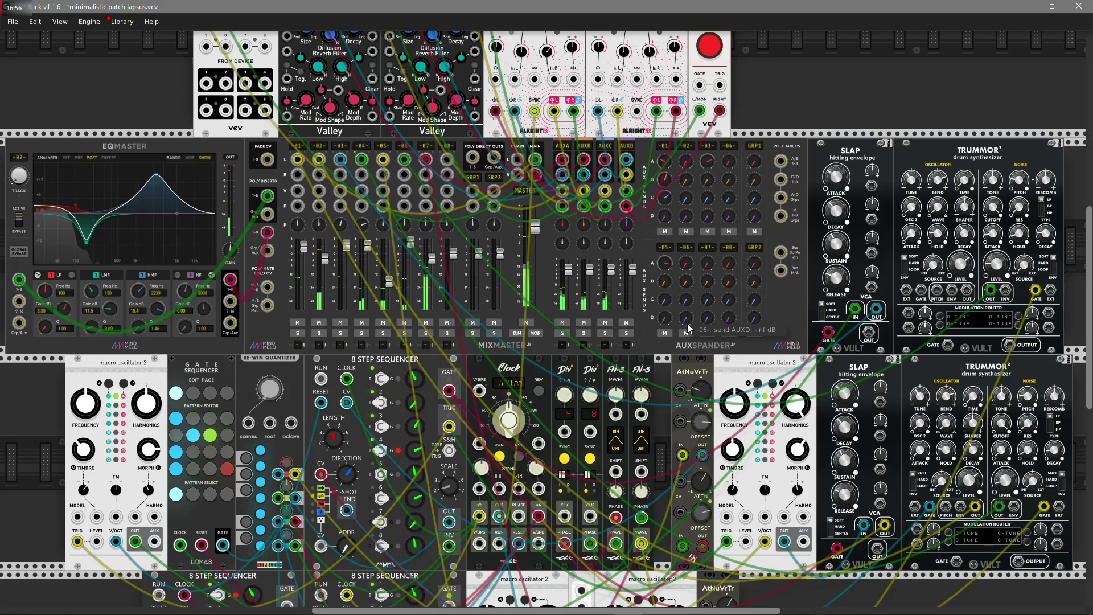
drag(687, 323, 686, 233)
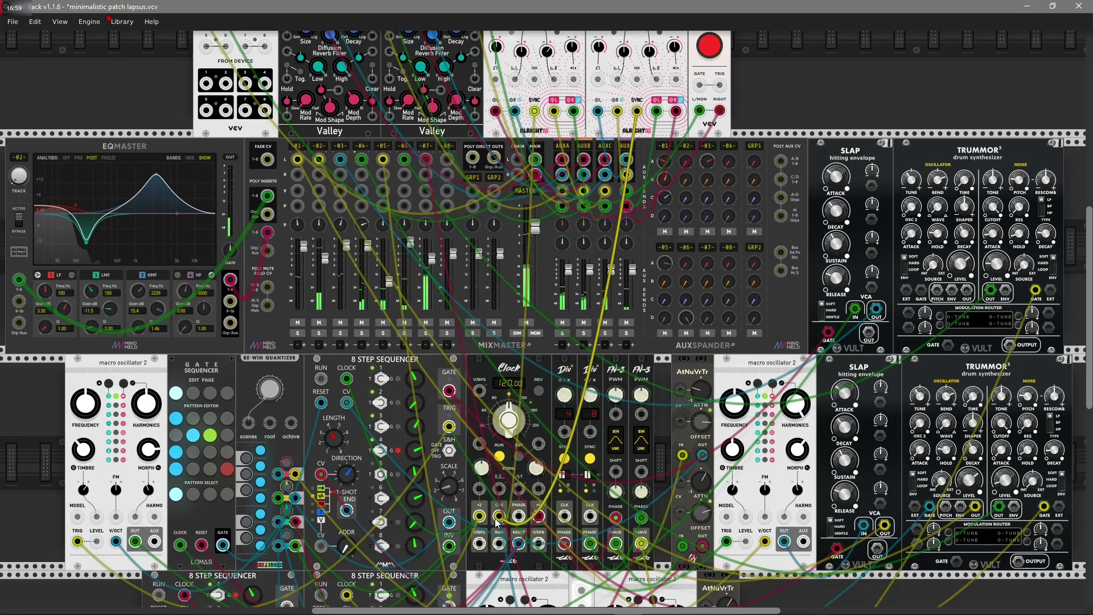
Try sync prescalers ×2 and ×4 on the second Chronoblob2, settle on ×2, and set its R Delay Time CV to about 21%.
scroll(659, 215, up, 3)
scroll(659, 215, up, 1)
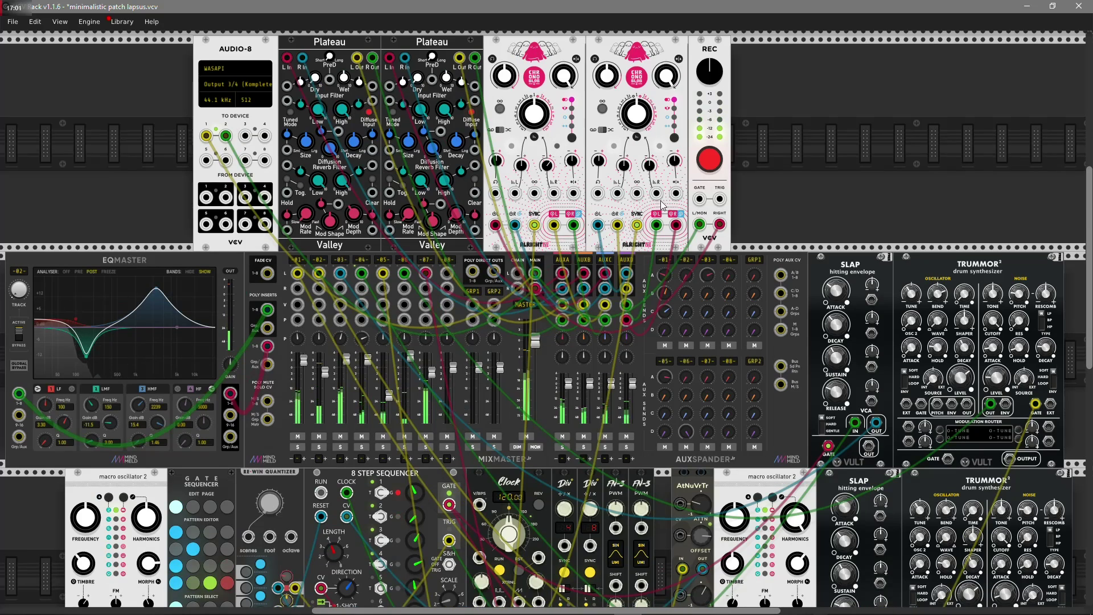
right_click(646, 216)
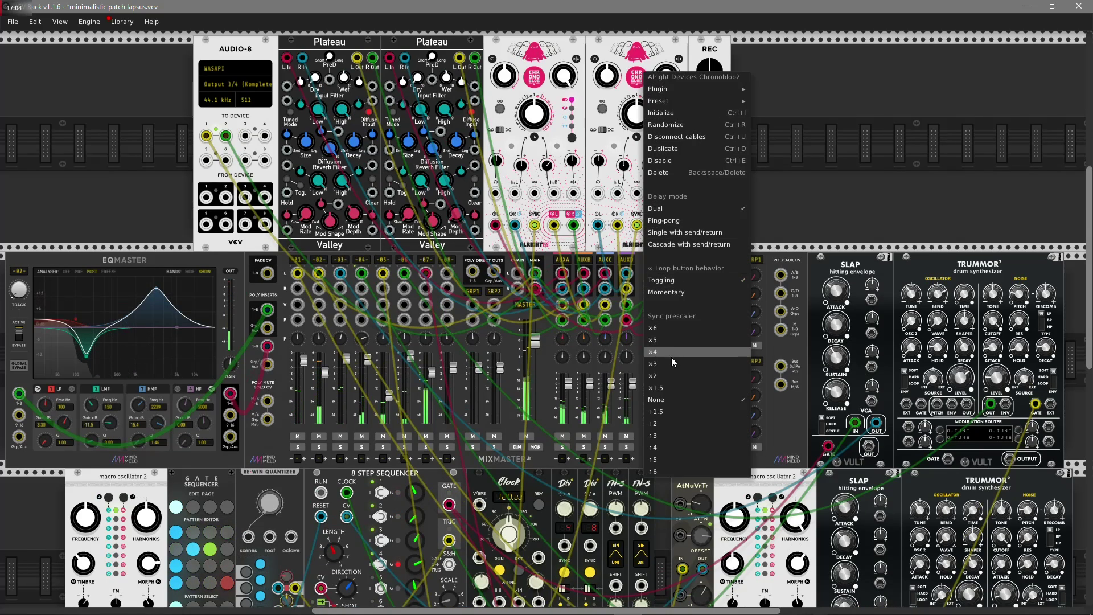
click(663, 376)
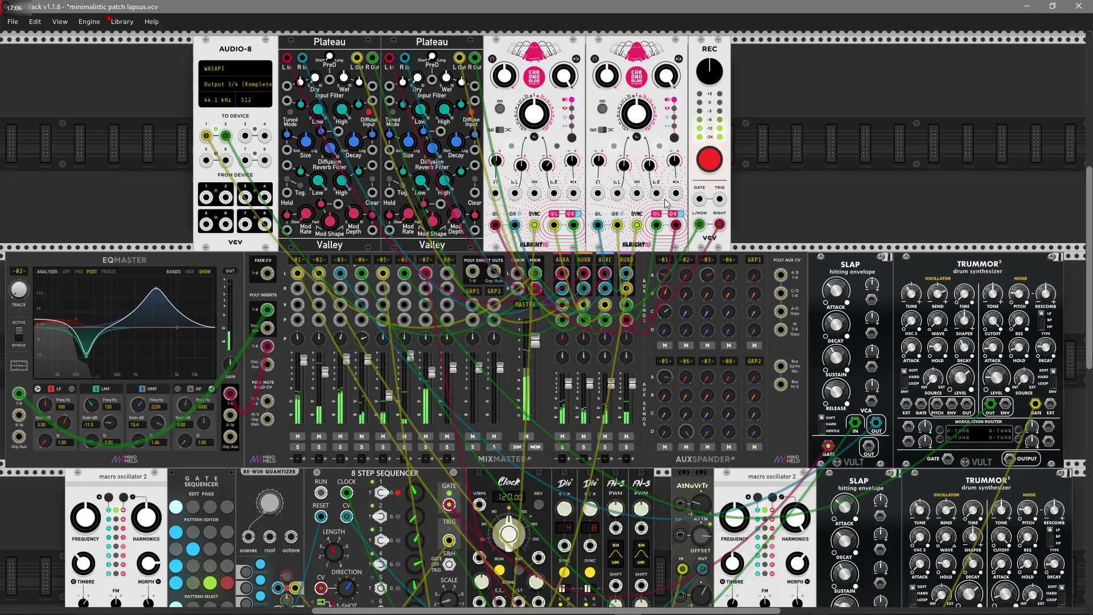
right_click(632, 90)
click(652, 370)
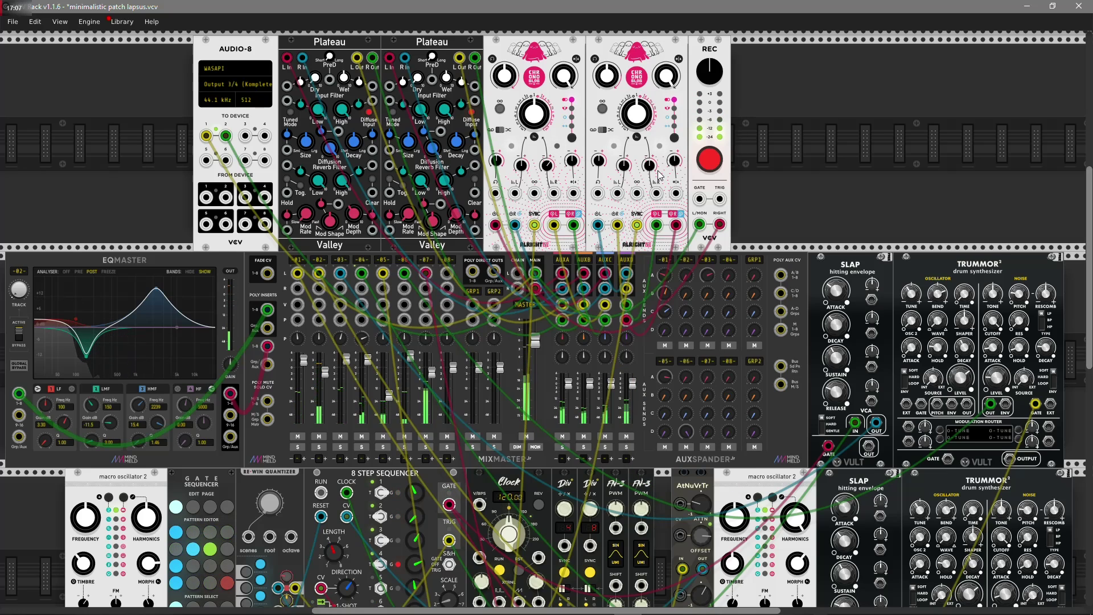
drag(648, 164, 649, 161)
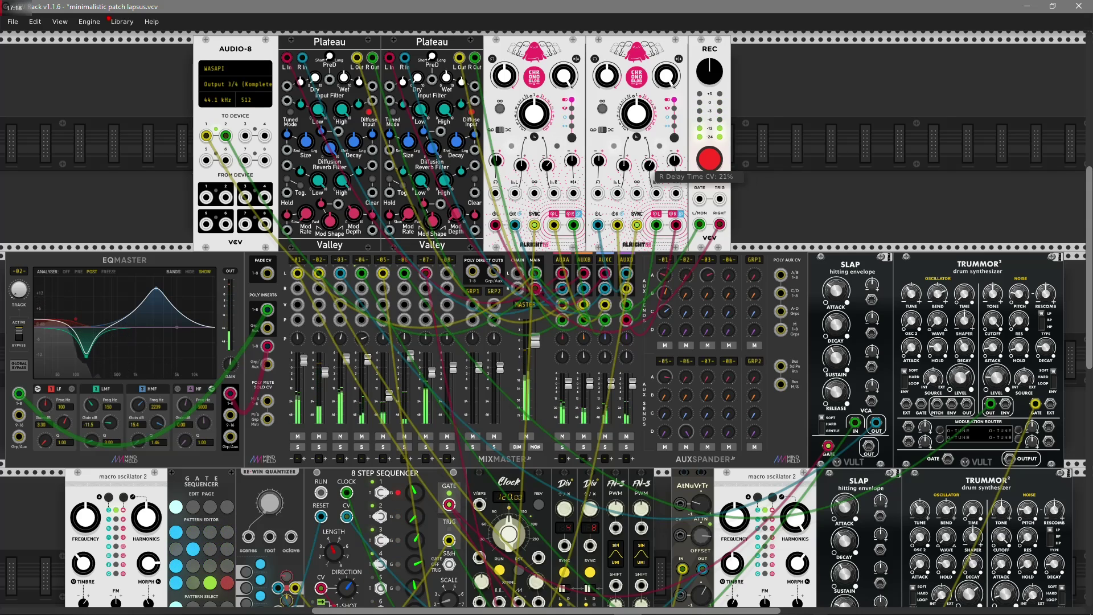
right_click(639, 87)
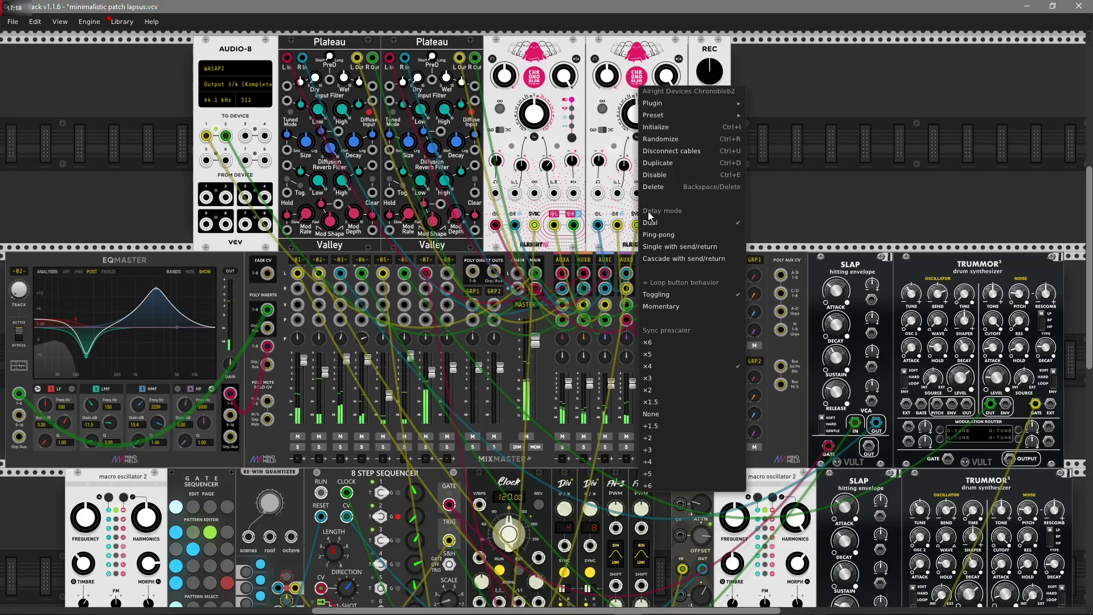
click(649, 390)
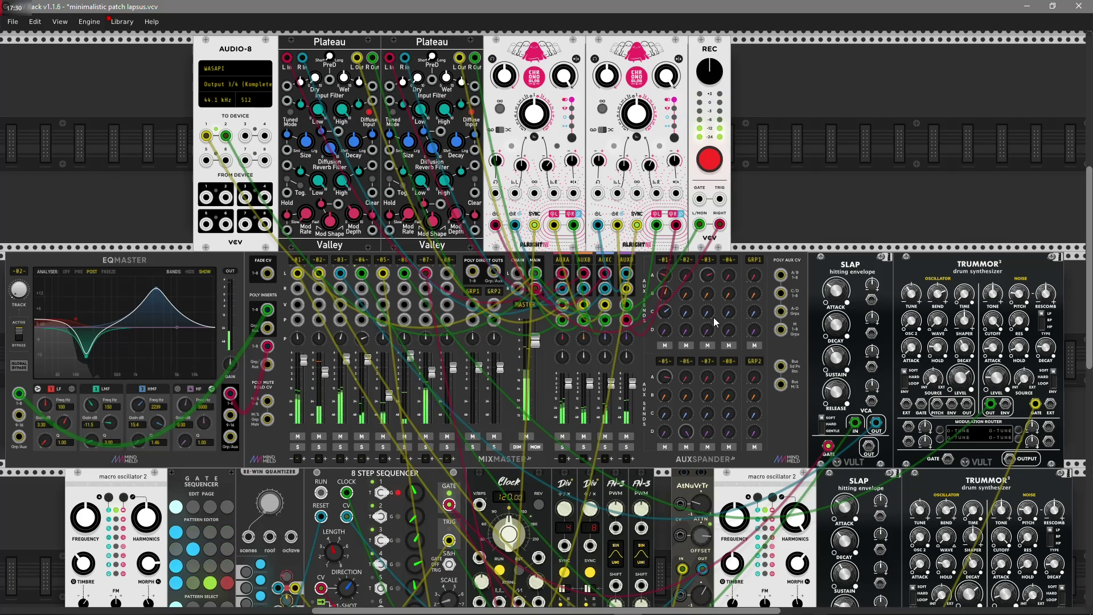
Raise mixer channel 6's AUX D send further.
drag(686, 431, 686, 382)
scroll(695, 371, down, 9)
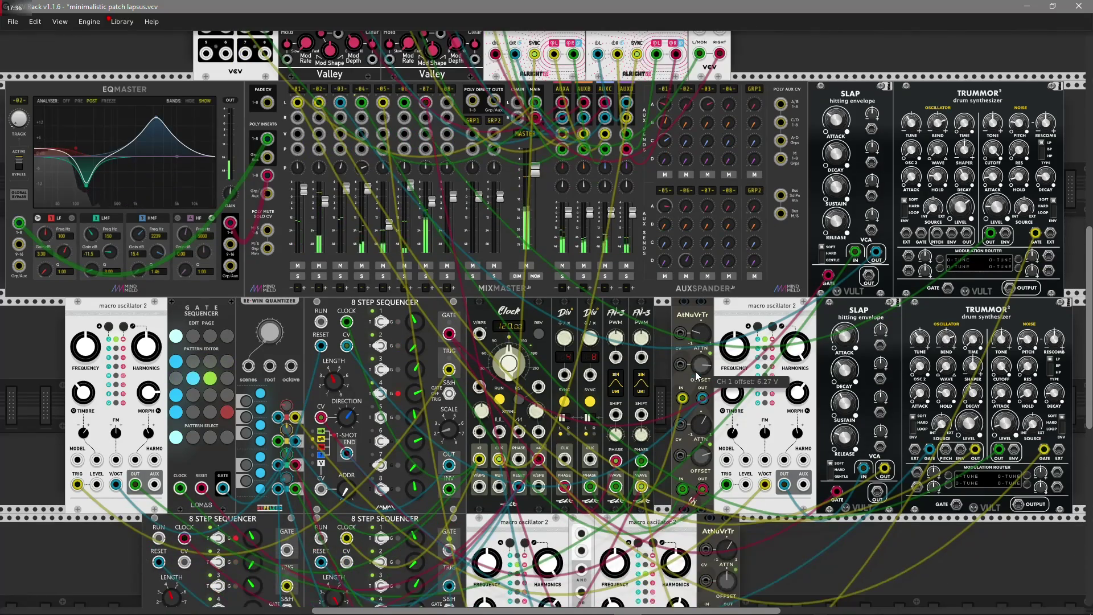
scroll(695, 371, down, 3)
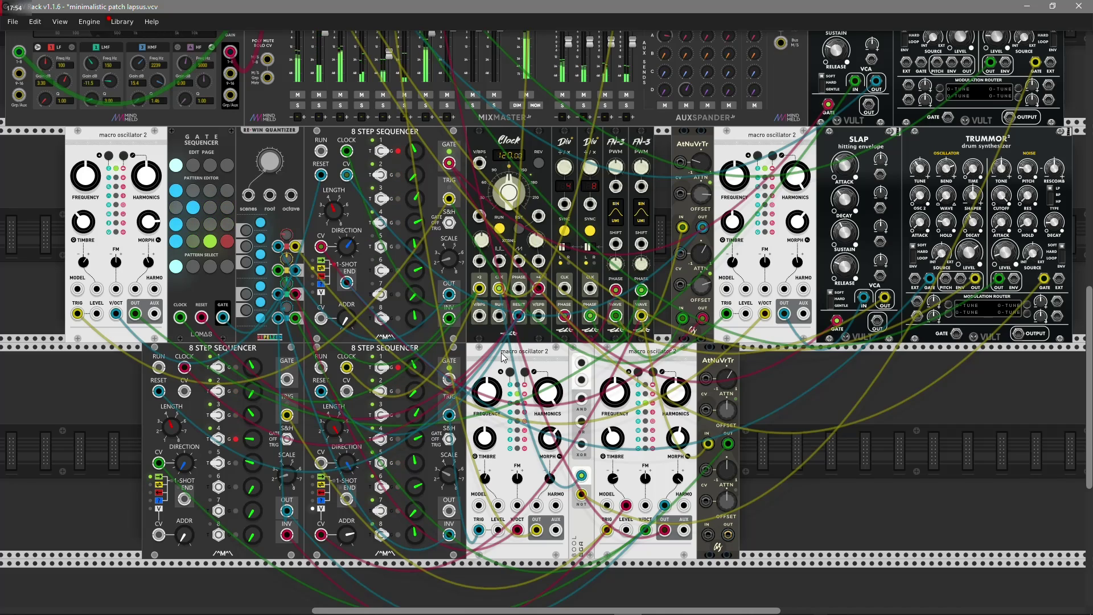
Make room after the bottom row's second sequencer and add a Count Modula 8 Step Sequencer Channel Expander directly beside it.
drag(501, 354, 586, 356)
right_click(504, 395)
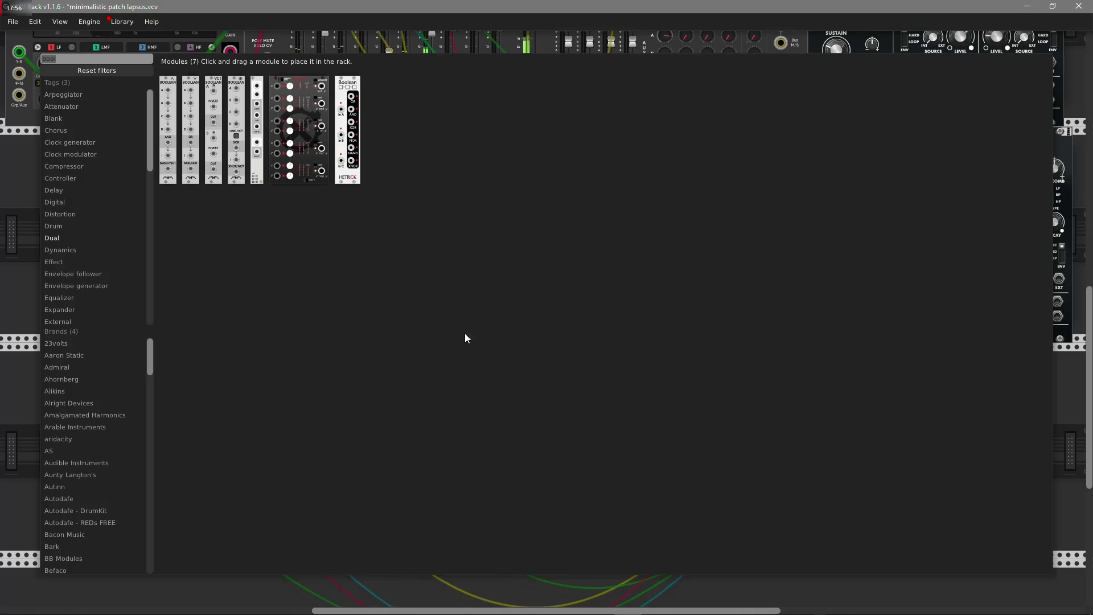
text(count)
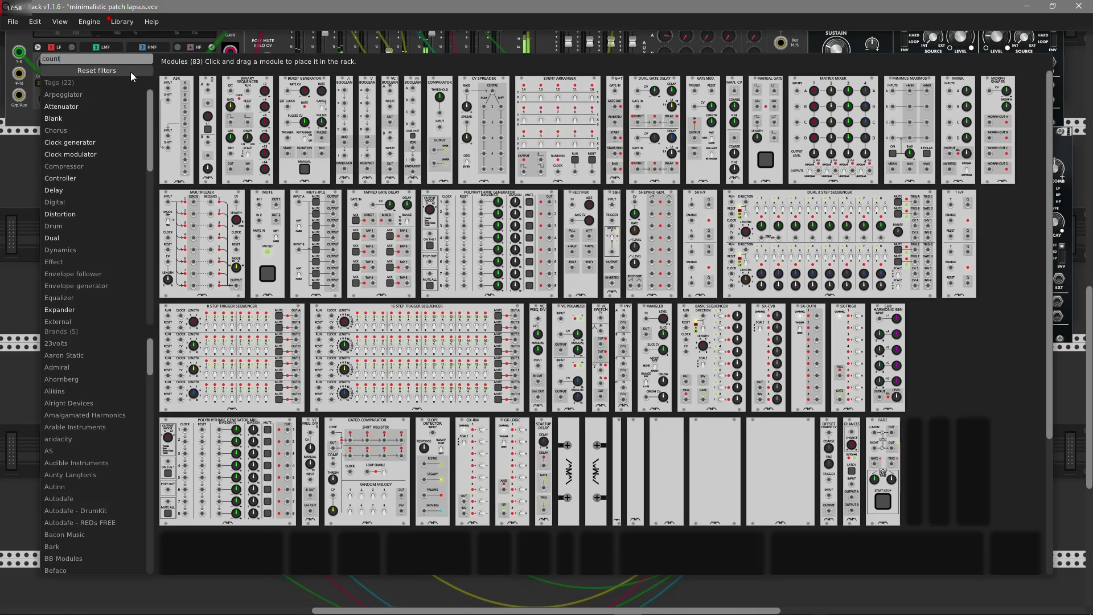
scroll(398, 342, down, 5)
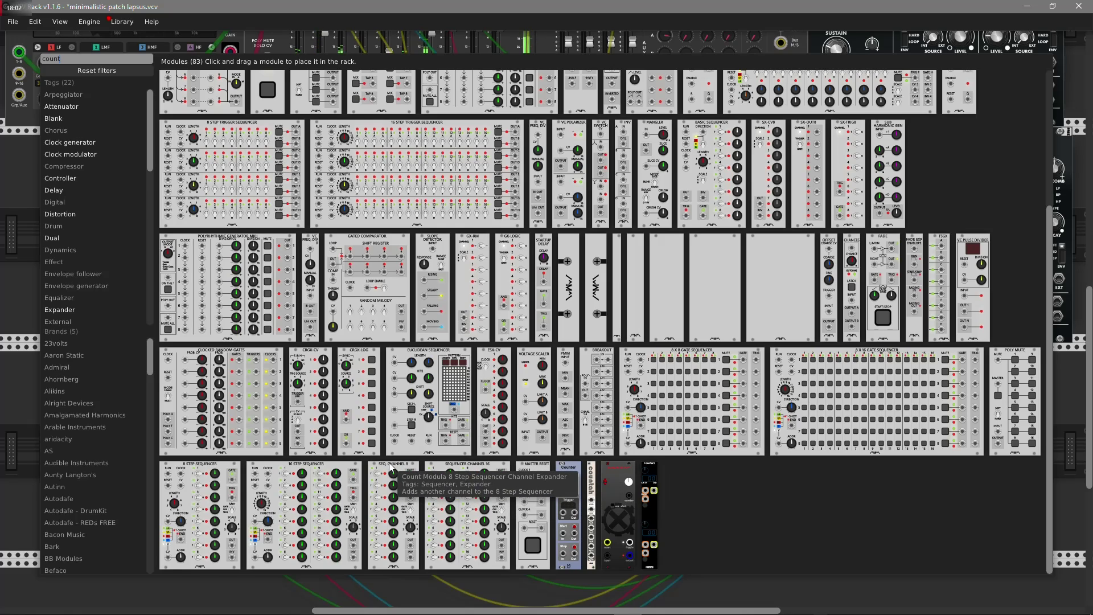
click(392, 478)
drag(417, 463, 498, 368)
ctrl+drag(575, 361, 626, 360)
drag(470, 538, 478, 330)
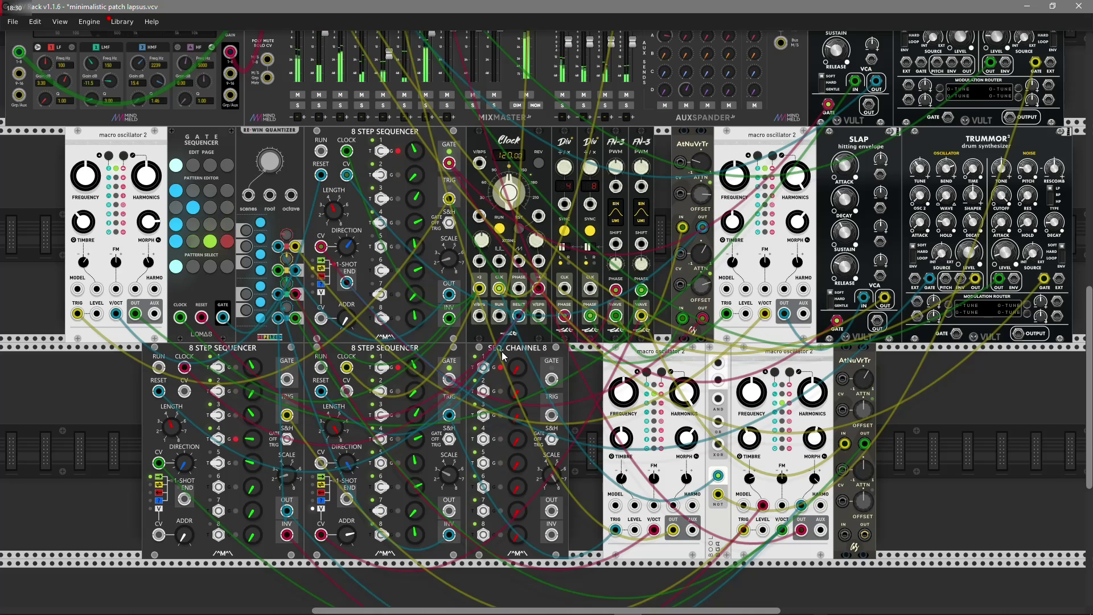
Move the bottom-row oscillator group farther from the expander and duplicate the channel expander twice, chaining the copies side by side.
drag(636, 350, 774, 350)
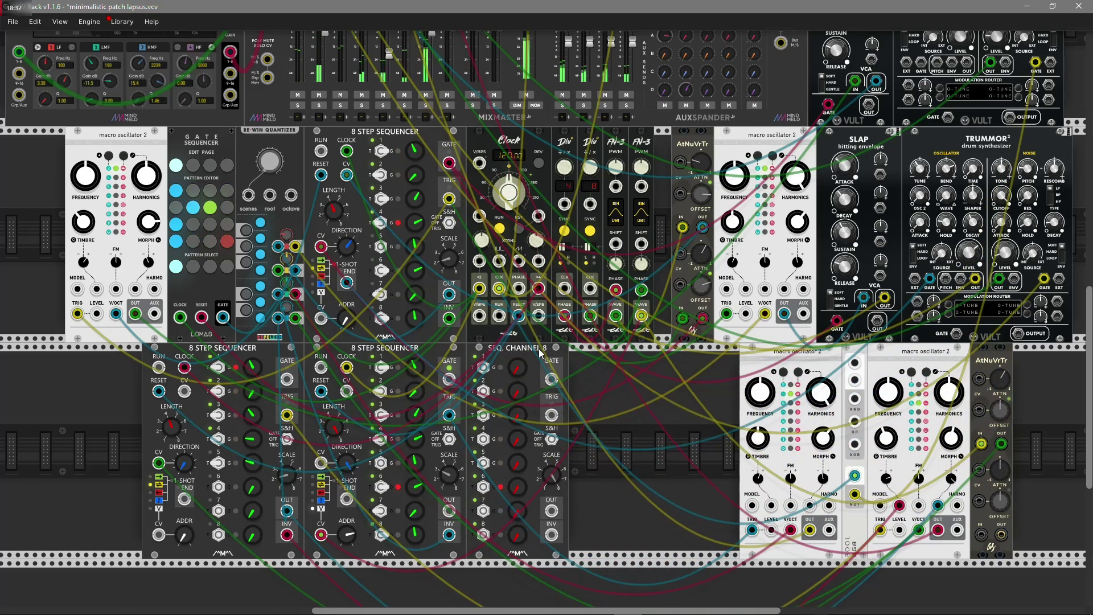
key(ctrl+d)
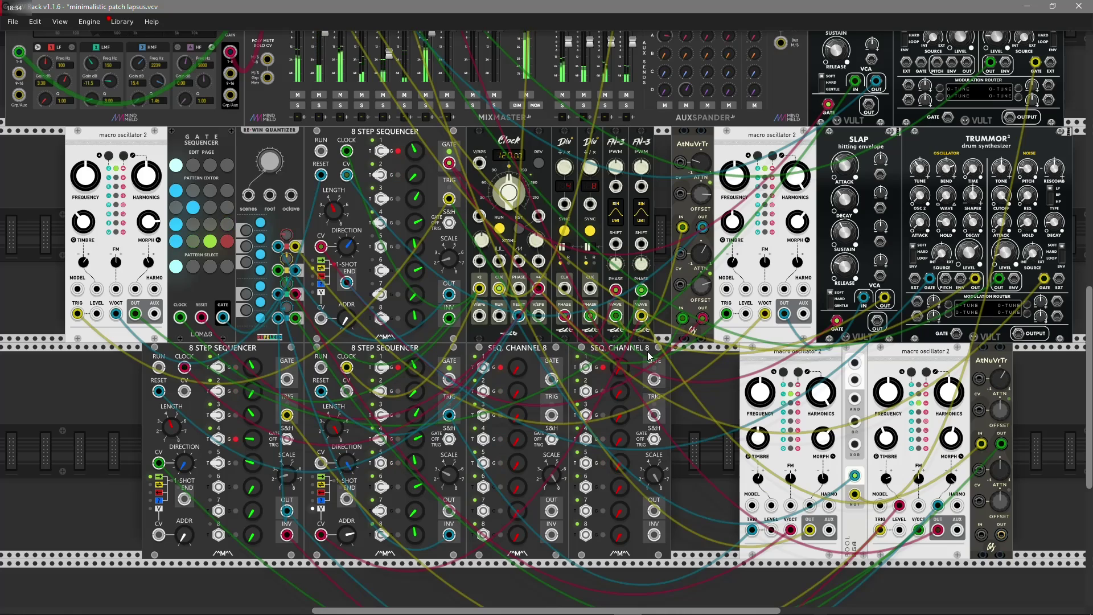
key(ctrl+d)
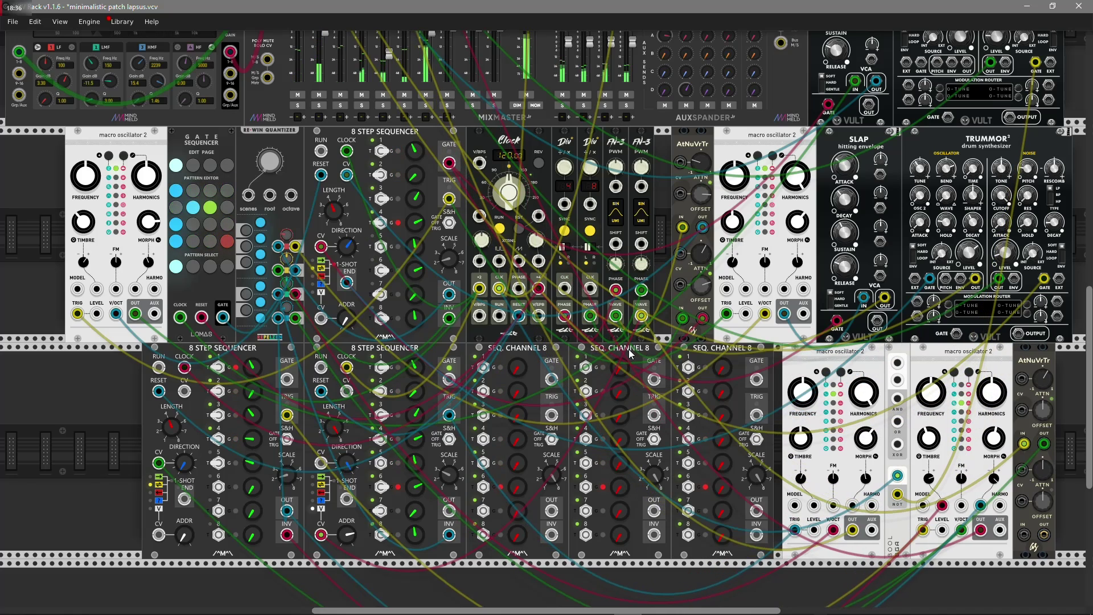
Assign the middle channel expander to Channel 3 (Yellow).
right_click(621, 350)
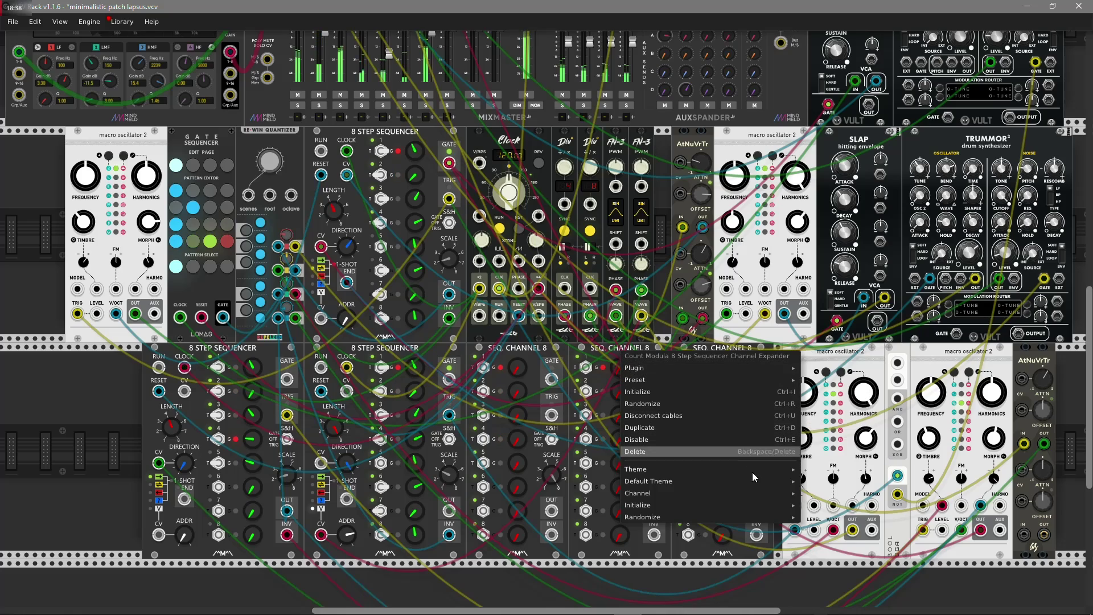
mouse_move(788, 473)
mouse_move(759, 494)
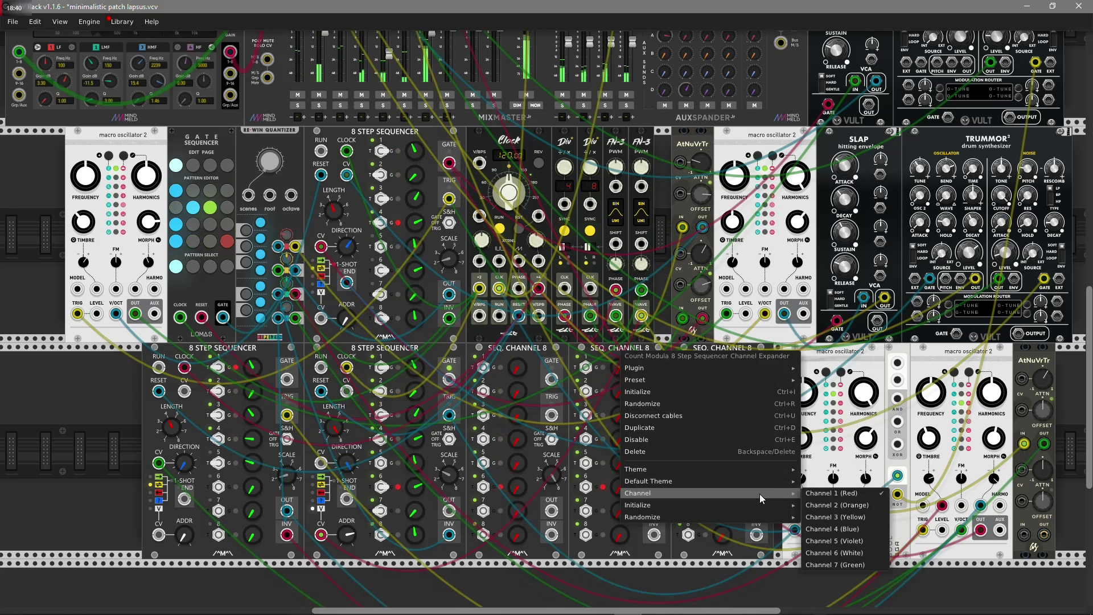
click(831, 517)
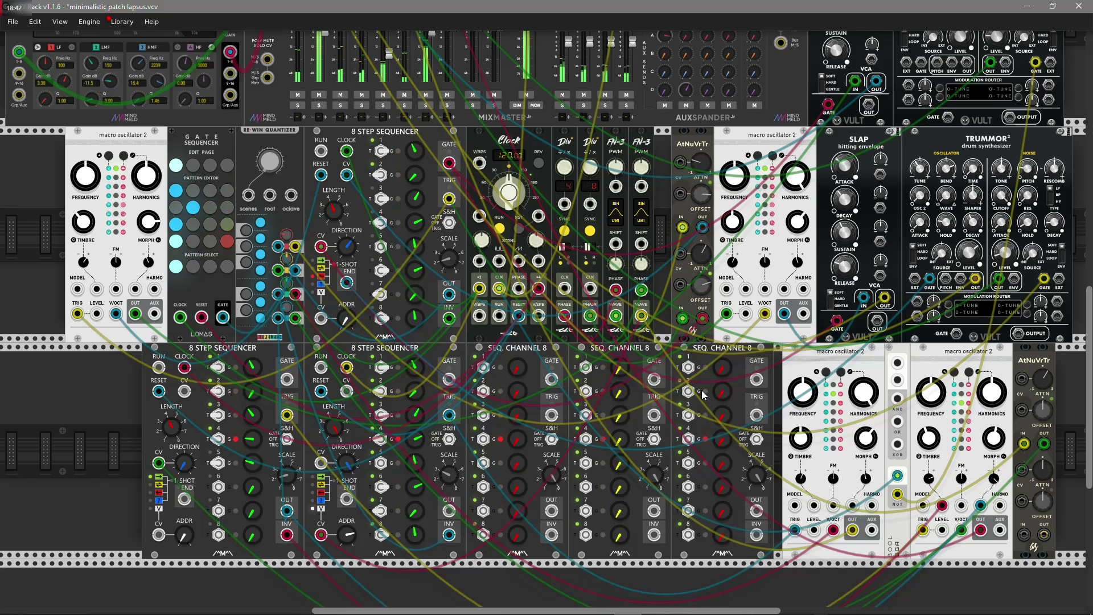
right_click(713, 351)
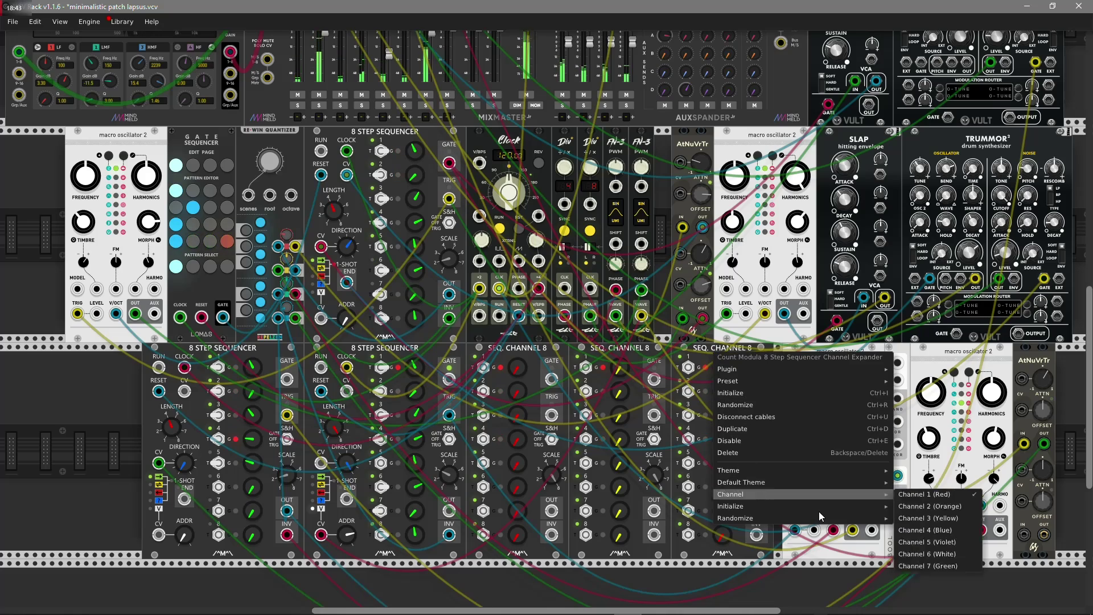
click(695, 347)
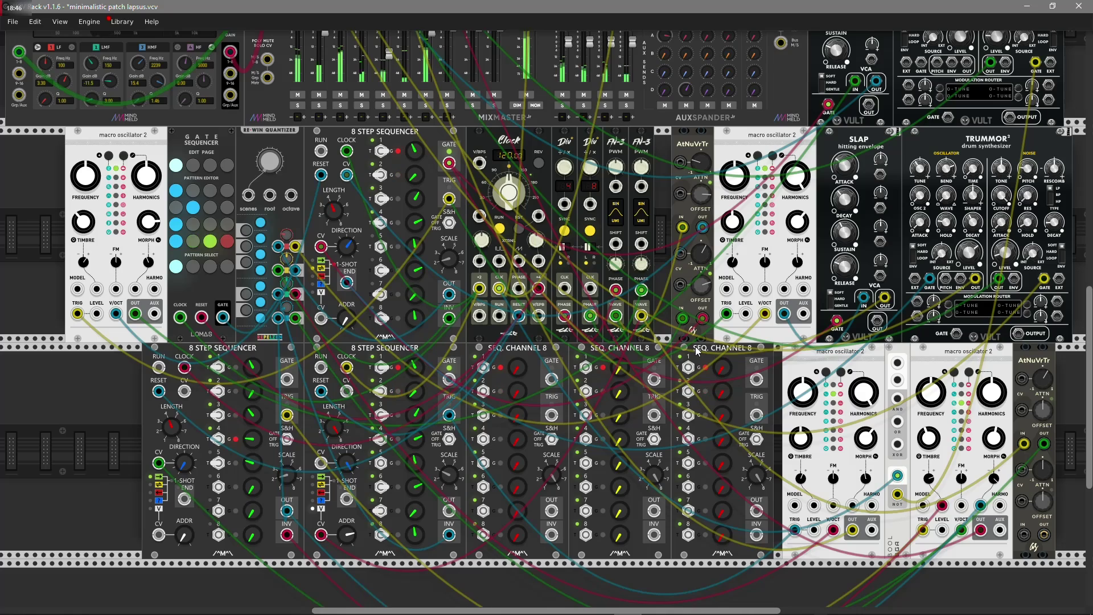